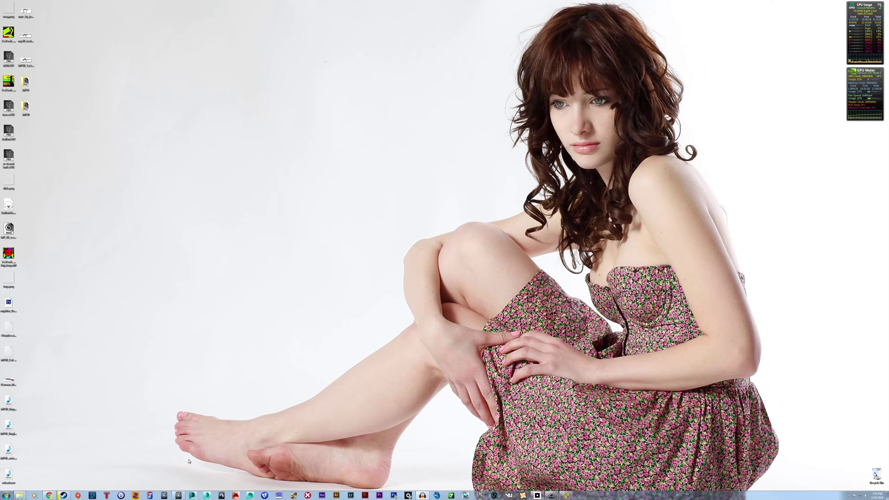
# Switch to 3ds Max and examine the gun barrel model with its surrounding boxes from several angles
pyautogui.click(178, 495)
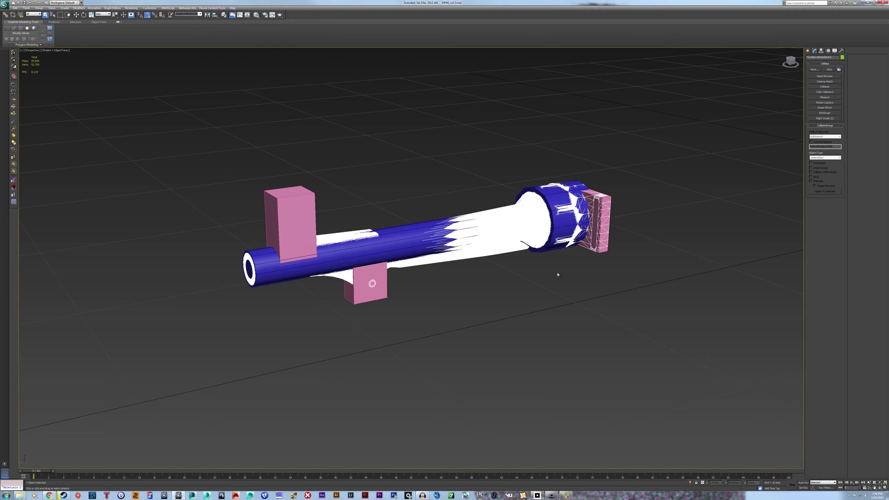
pyautogui.moveTo(614, 271); pyautogui.dragTo(586, 287, button='middle')
pyautogui.keyDown('alt'); pyautogui.moveTo(559, 315); pyautogui.dragTo(582, 309, button='middle'); pyautogui.keyUp('alt')
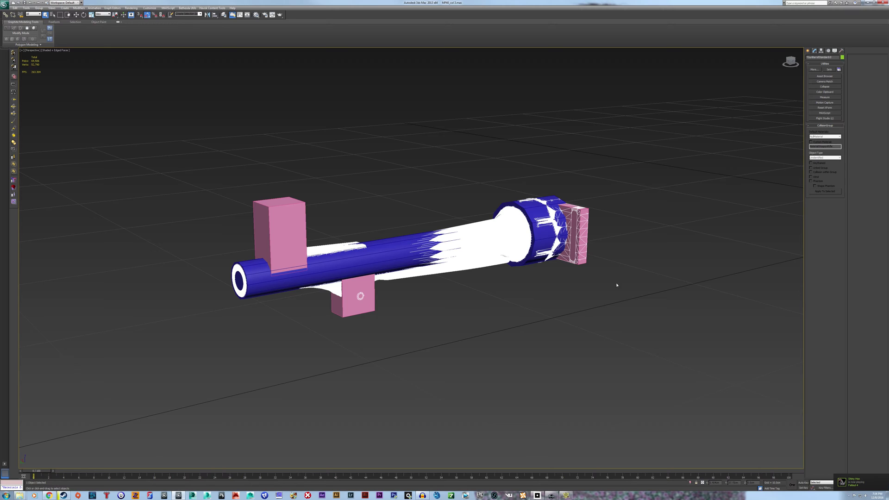
pyautogui.moveTo(616, 285); pyautogui.dragTo(634, 268, button='middle')
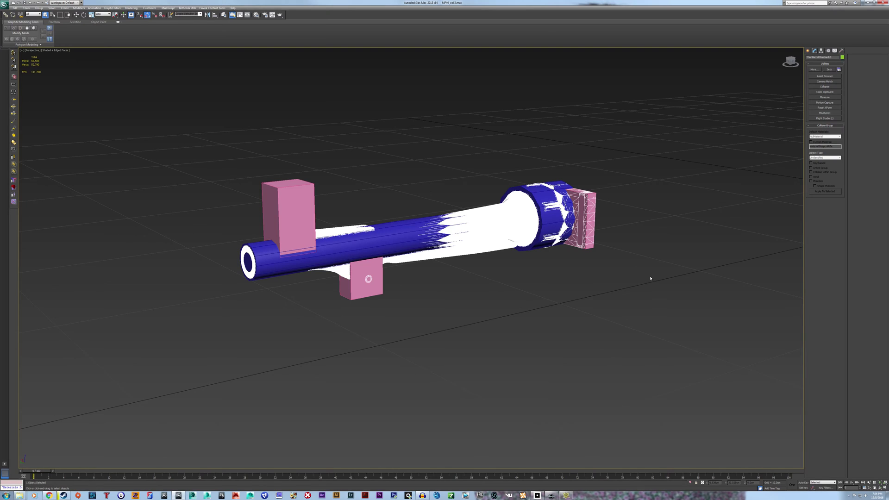
pyautogui.keyDown('alt'); pyautogui.moveTo(642, 280); pyautogui.dragTo(607, 304, button='middle'); pyautogui.keyUp('alt')
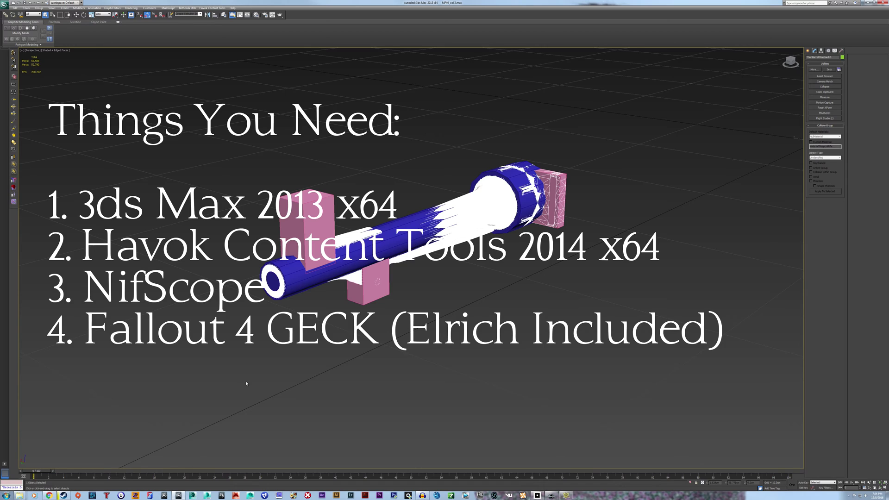
# Bring up the Elric asset converter to view its settings and file list, and minimise it again
pyautogui.click(565, 495)
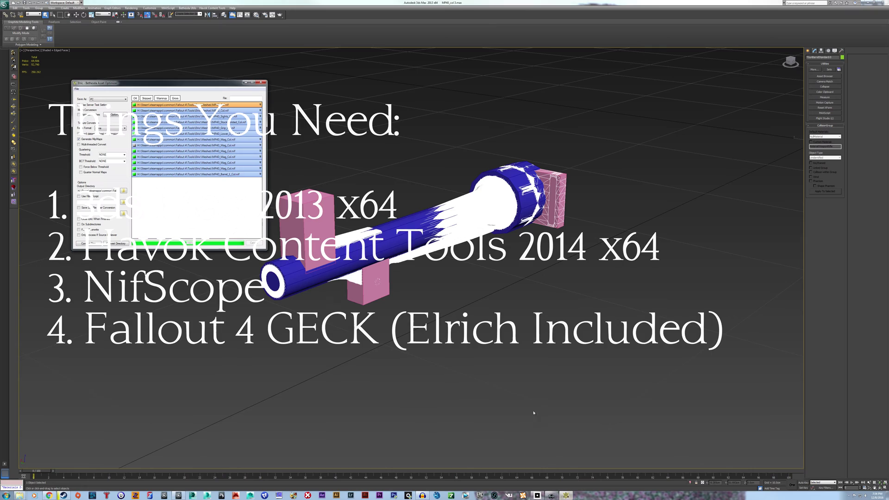
pyautogui.moveTo(228, 87); pyautogui.dragTo(392, 174)
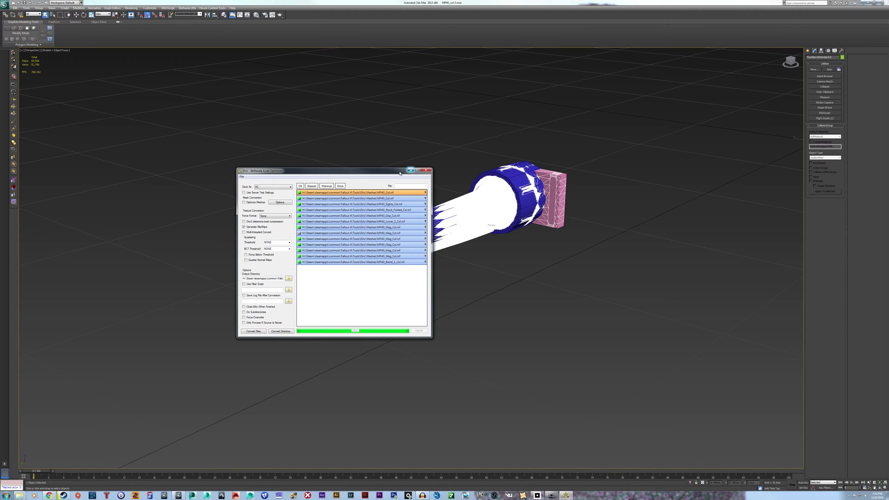
pyautogui.moveTo(399, 173); pyautogui.dragTo(412, 176)
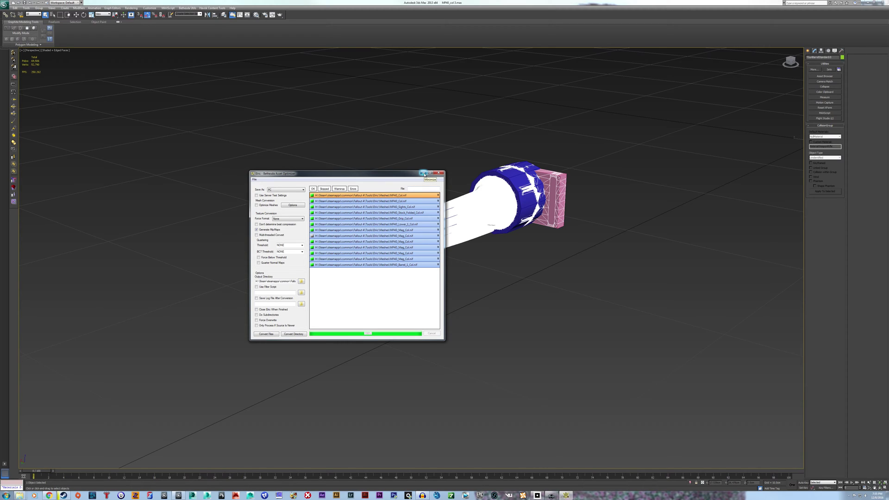
pyautogui.click(423, 173)
# Browse in Windows Explorer to the Fallout 4 Tools\Elric folder, point out Meshes_Converted and open the Meshes folder
pyautogui.click(6, 494)
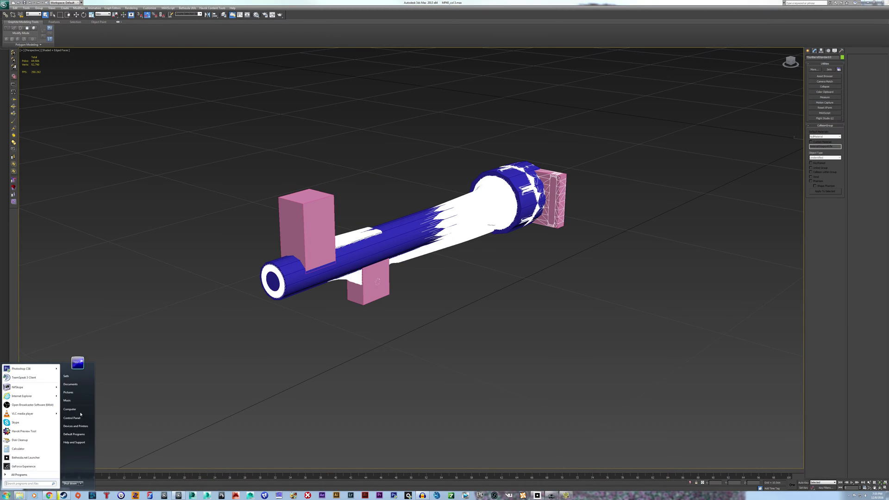
pyautogui.click(77, 406)
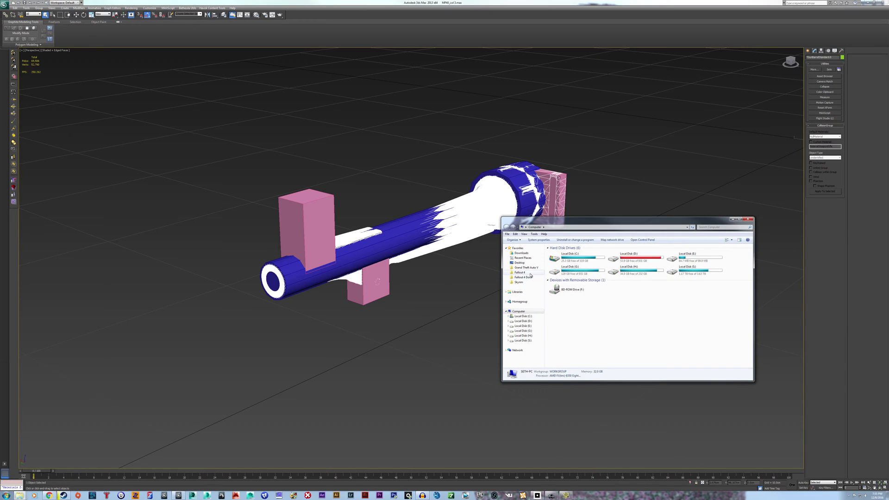
pyautogui.click(519, 272)
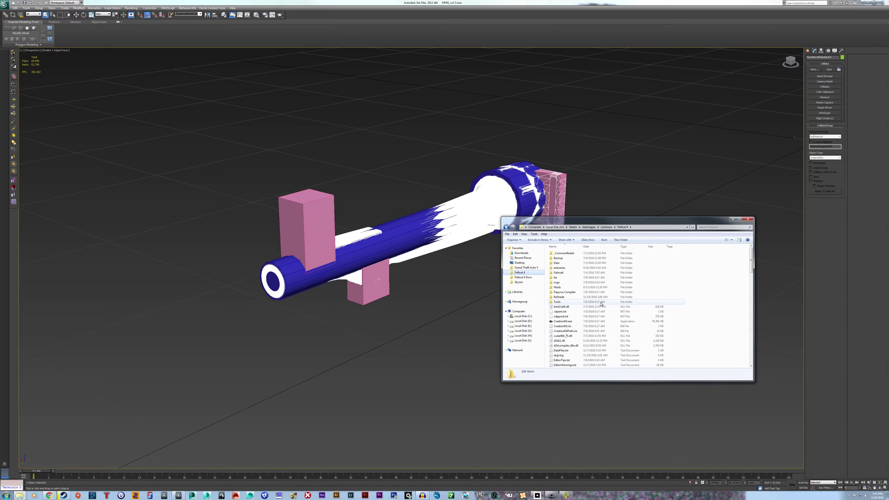
pyautogui.doubleClick(579, 302)
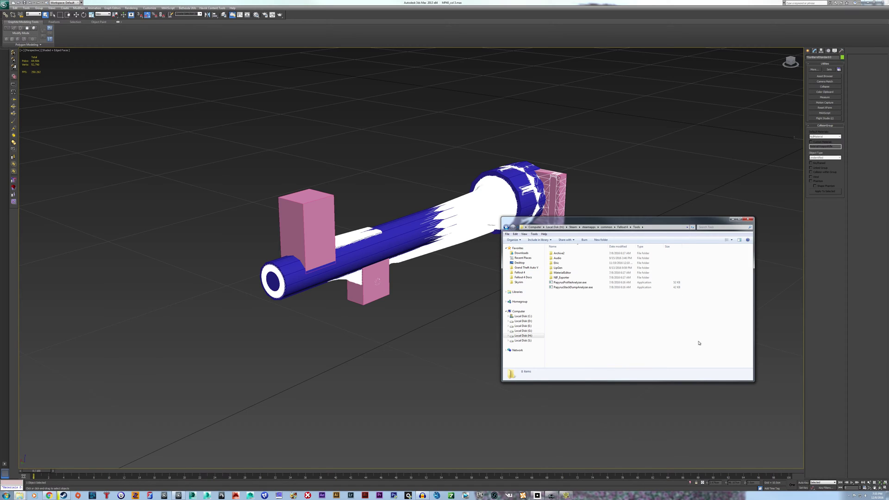
pyautogui.doubleClick(562, 263)
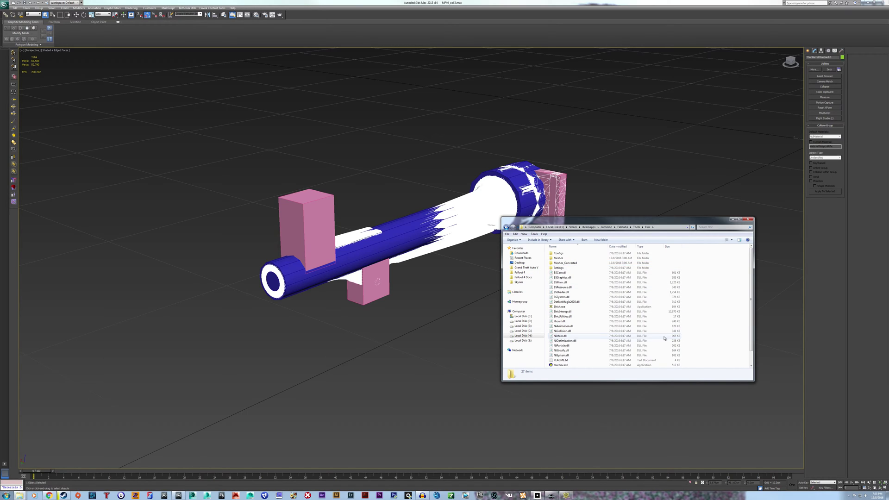
pyautogui.click(573, 262)
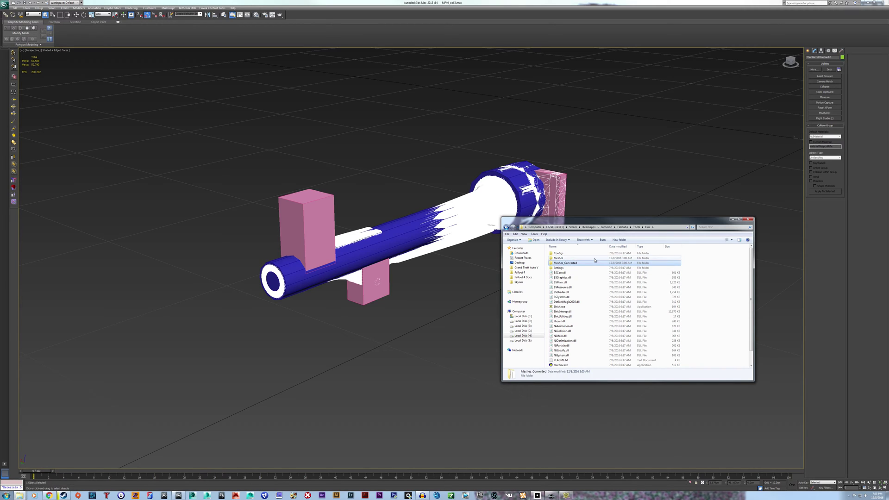
pyautogui.click(687, 280)
pyautogui.doubleClick(583, 258)
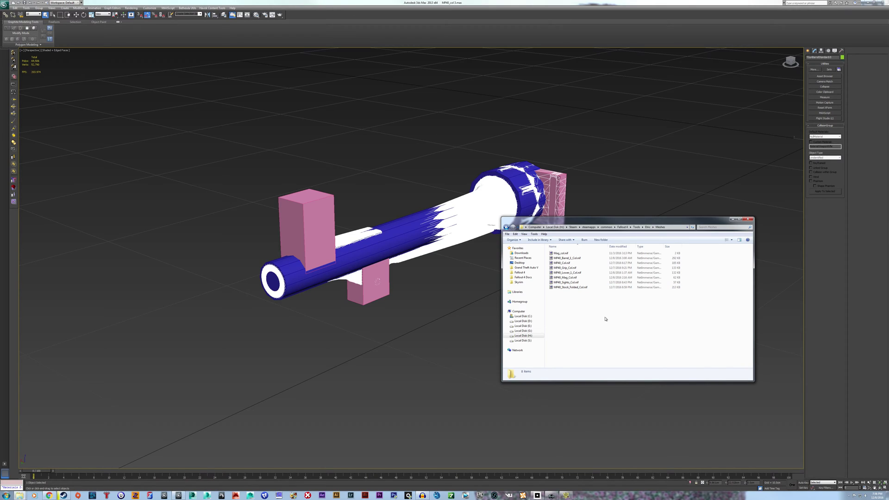
# Return to 3ds Max, select every visible object in the scene and hide the selection
pyautogui.click(617, 2)
pyautogui.click(460, 293)
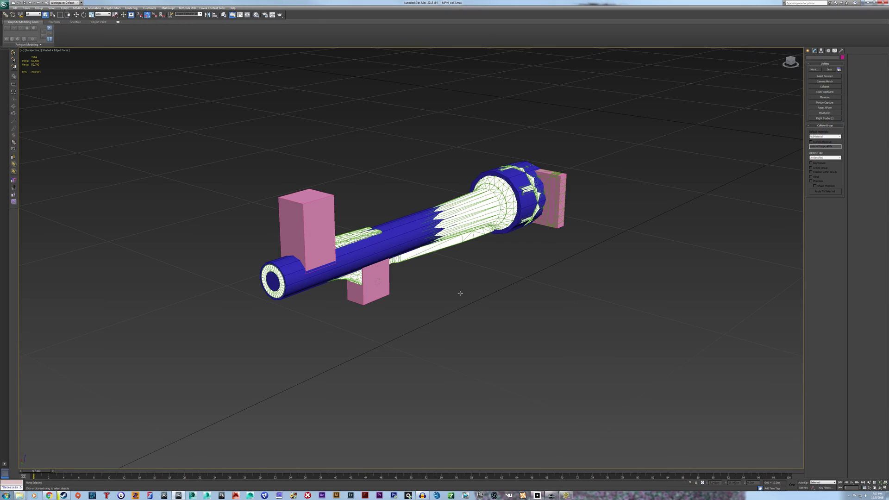
pyautogui.hotkey('ctrl', 'a')
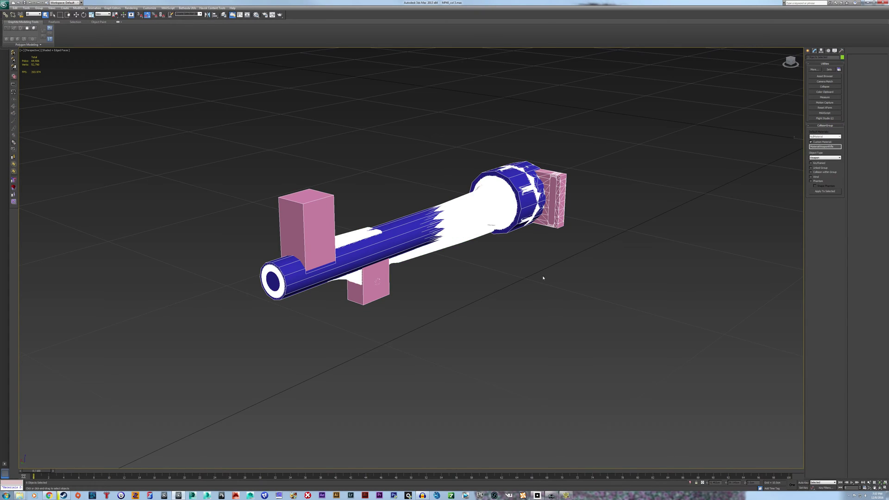
pyautogui.rightClick(500, 294)
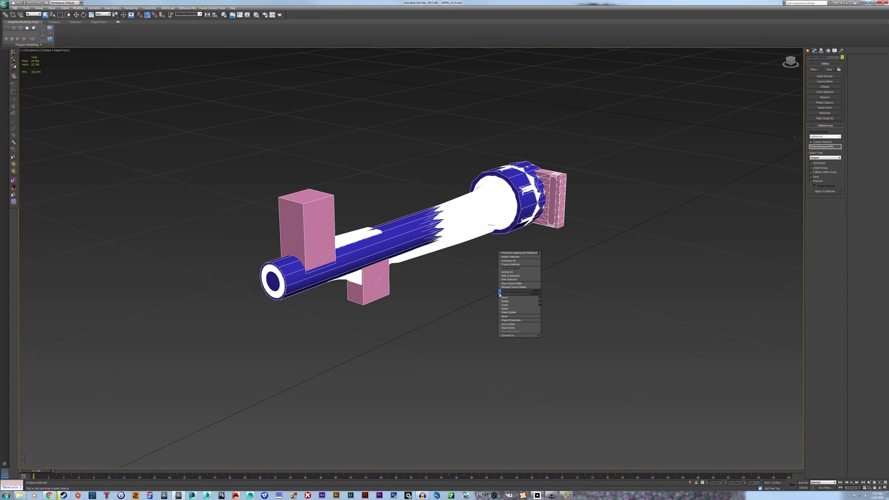
pyautogui.click(526, 281)
# Unhide the gun's lower body mesh, with stock and trigger guard, by name and select it
pyautogui.rightClick(406, 278)
pyautogui.click(416, 252)
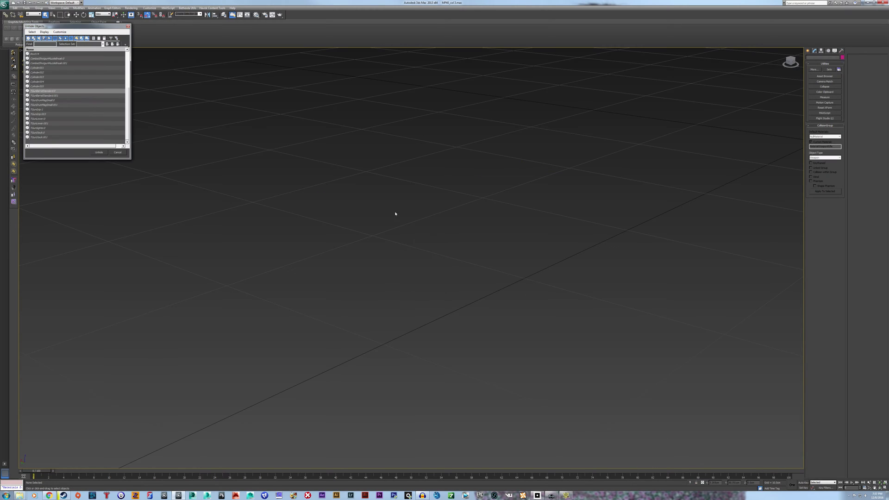
pyautogui.click(78, 118)
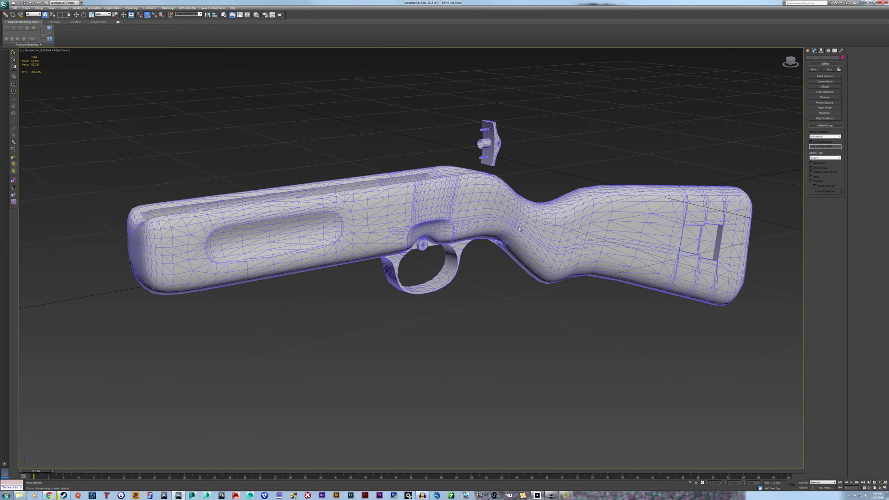
pyautogui.click(537, 204)
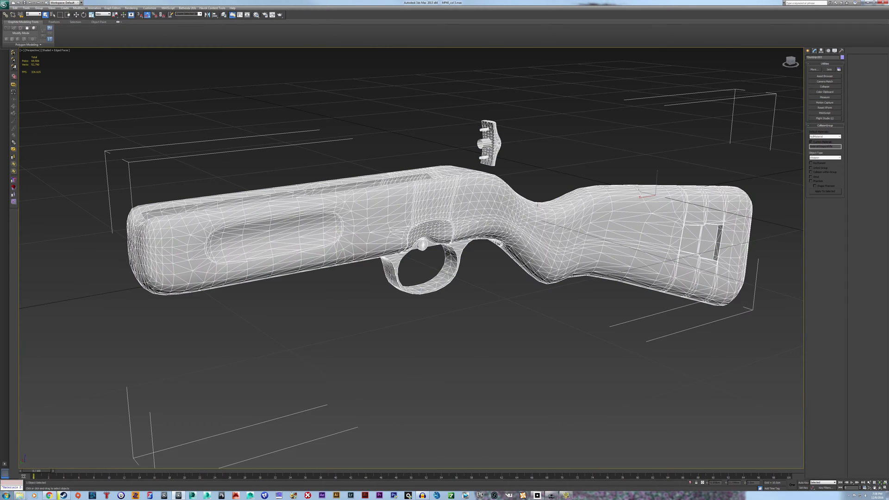
pyautogui.keyDown('alt'); pyautogui.moveTo(694, 138); pyautogui.dragTo(680, 151, button='middle'); pyautogui.keyUp('alt')
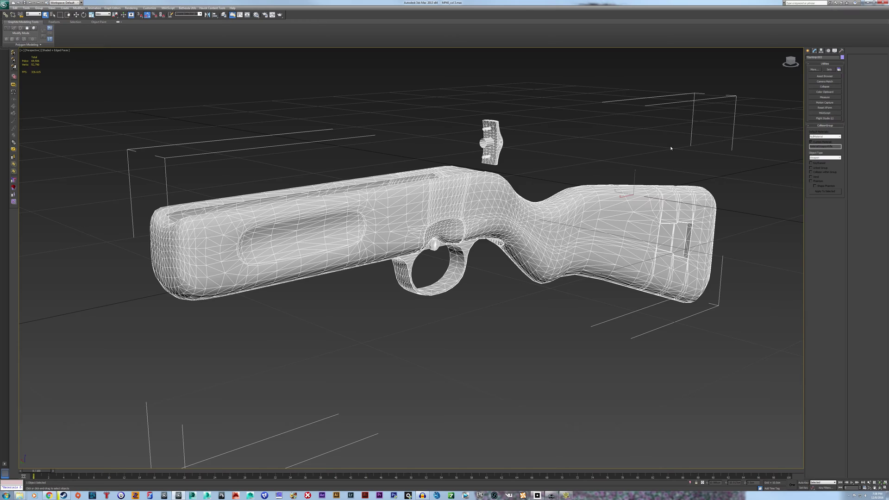
# Create a tall standard box primitive beside the butt end of the gun stock
pyautogui.click(807, 51)
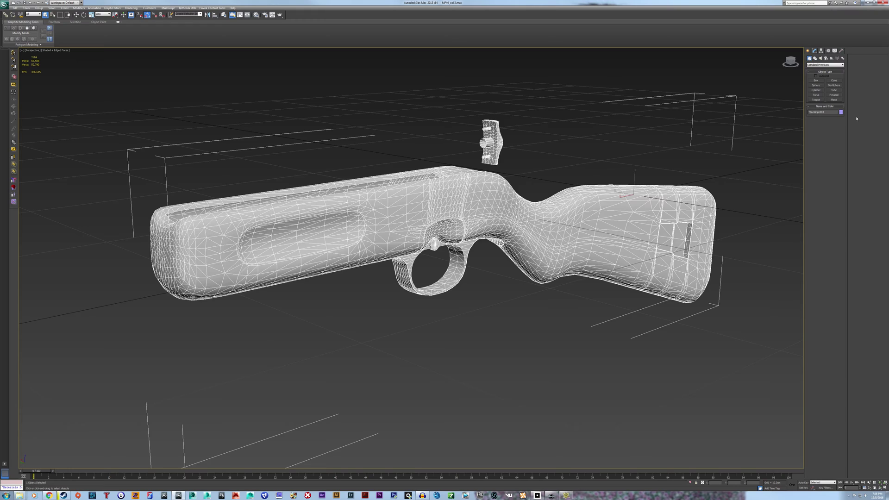
pyautogui.click(817, 92)
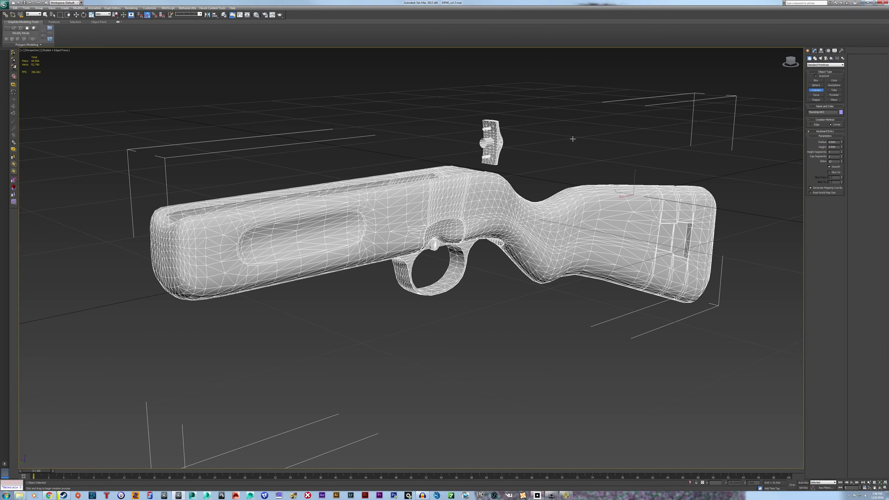
pyautogui.keyDown('alt'); pyautogui.moveTo(573, 139); pyautogui.dragTo(789, 131, button='middle'); pyautogui.keyUp('alt')
pyautogui.click(815, 80)
pyautogui.moveTo(658, 159)
pyautogui.keyDown('alt'); pyautogui.mouseDown(button='middle')
pyautogui.moveTo(677, 166)
pyautogui.moveTo(662, 169)
pyautogui.mouseUp(button='middle'); pyautogui.keyUp('alt')
pyautogui.keyDown('alt'); pyautogui.moveTo(557, 242); pyautogui.dragTo(463, 205, button='middle'); pyautogui.keyUp('alt')
pyautogui.press('w')
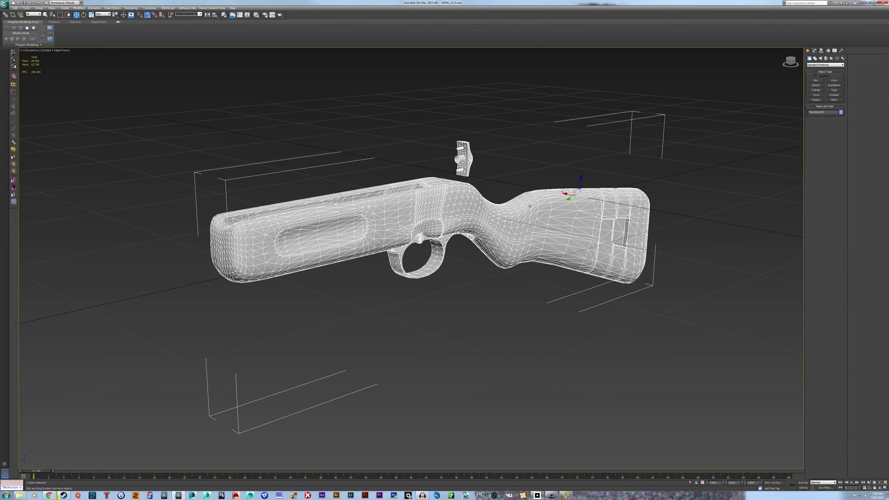
pyautogui.keyDown('alt'); pyautogui.moveTo(530, 206); pyautogui.dragTo(663, 244, button='middle'); pyautogui.keyUp('alt')
pyautogui.click(816, 80)
pyautogui.moveTo(600, 313); pyautogui.dragTo(688, 309)
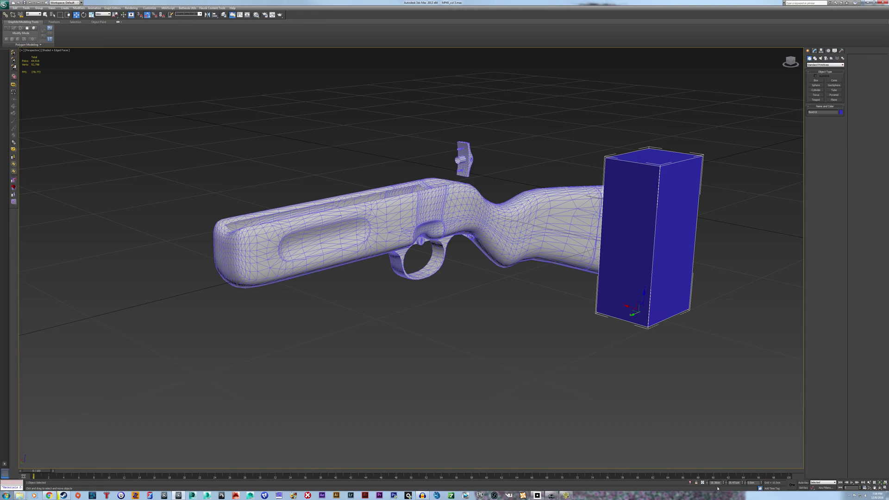
# Set the box's X position to 0 and slide it forward along the gun, ahead of the trigger guard
pyautogui.moveTo(721, 482); pyautogui.dragTo(662, 460)
pyautogui.write('056')
pyautogui.press('Return')
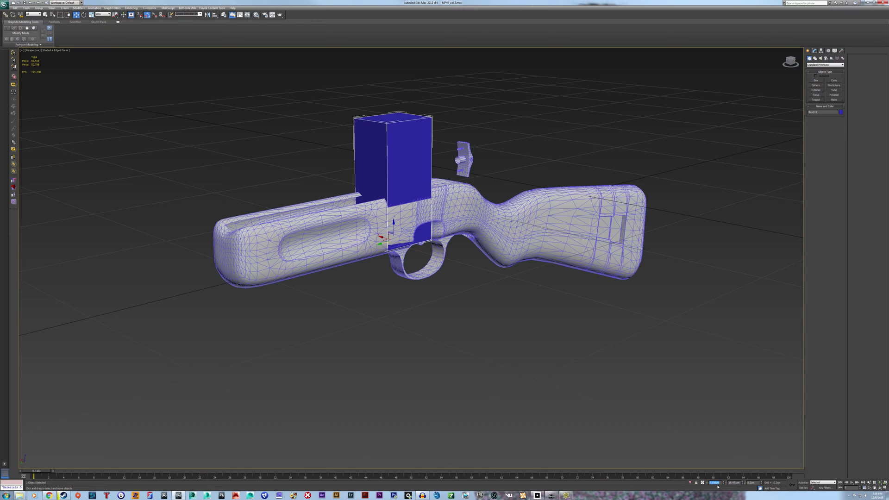
pyautogui.keyDown('alt'); pyautogui.moveTo(574, 353); pyautogui.dragTo(526, 311, button='middle'); pyautogui.keyUp('alt')
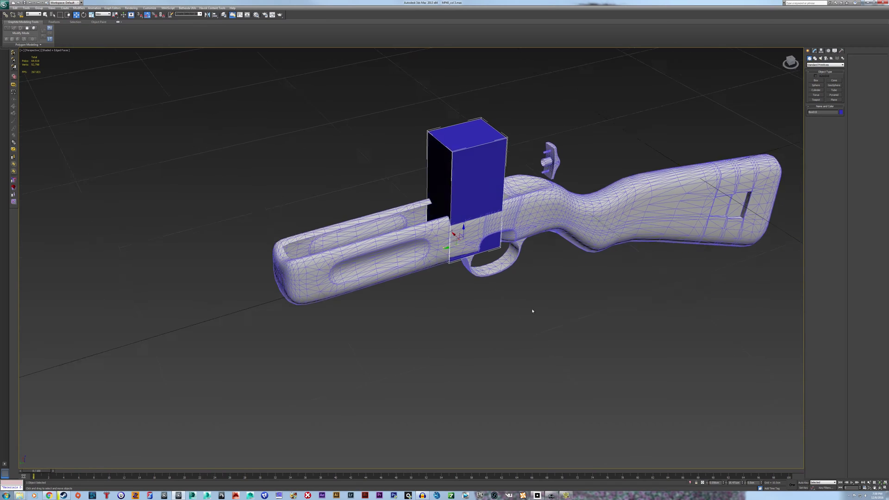
pyautogui.keyDown('alt'); pyautogui.moveTo(532, 311); pyautogui.dragTo(385, 315, button='middle'); pyautogui.keyUp('alt')
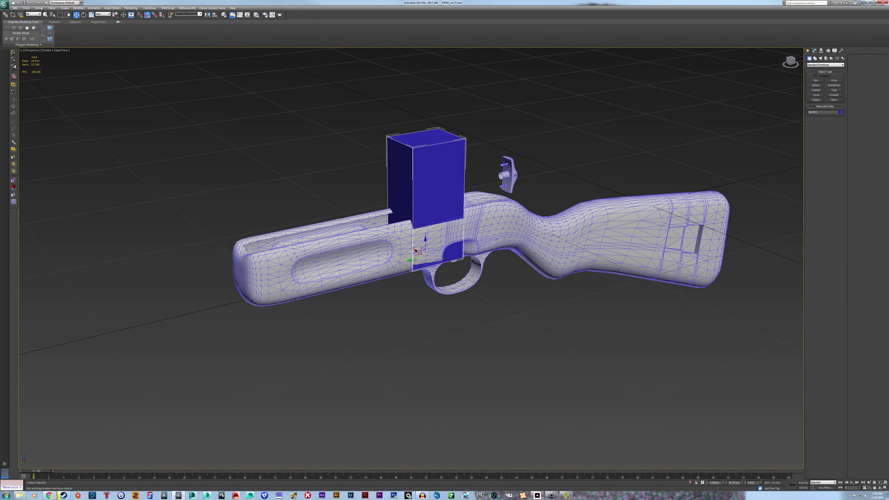
pyautogui.moveTo(419, 287); pyautogui.dragTo(368, 295)
pyautogui.keyDown('alt'); pyautogui.moveTo(424, 324); pyautogui.dragTo(407, 313, button='middle'); pyautogui.keyUp('alt')
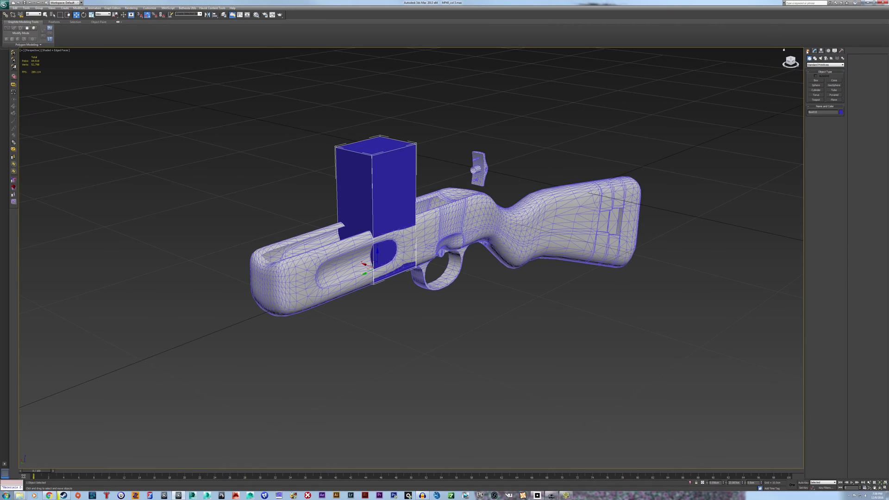
# Show the box's parameters and lower the box until its base sits slightly below the underside of the gun body
pyautogui.click(815, 51)
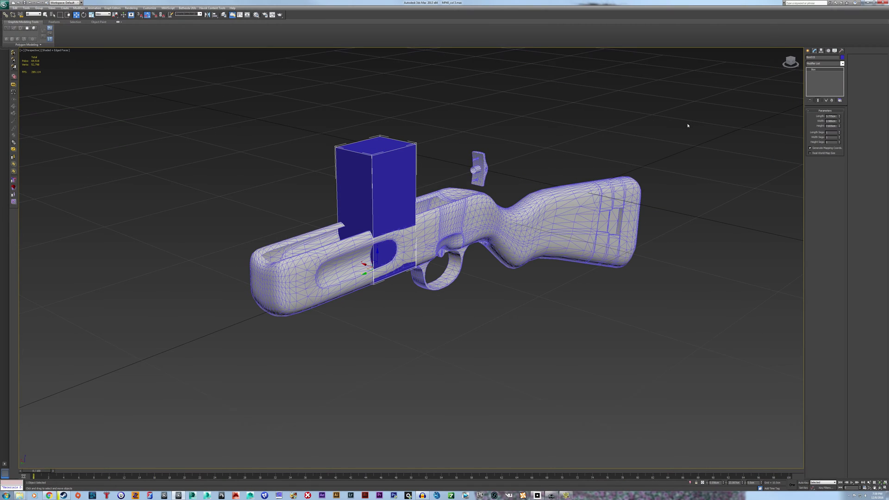
pyautogui.keyDown('alt'); pyautogui.moveTo(665, 250); pyautogui.dragTo(646, 194, button='middle'); pyautogui.keyUp('alt')
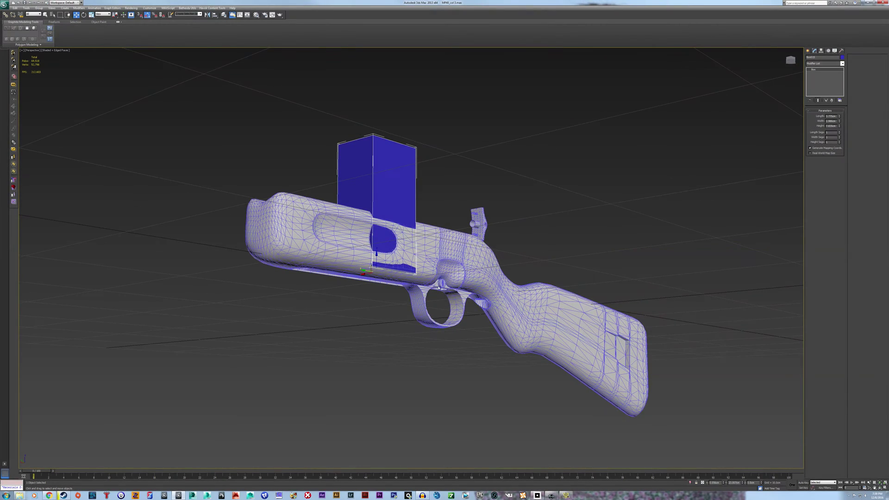
pyautogui.scroll(2, 405, 261)
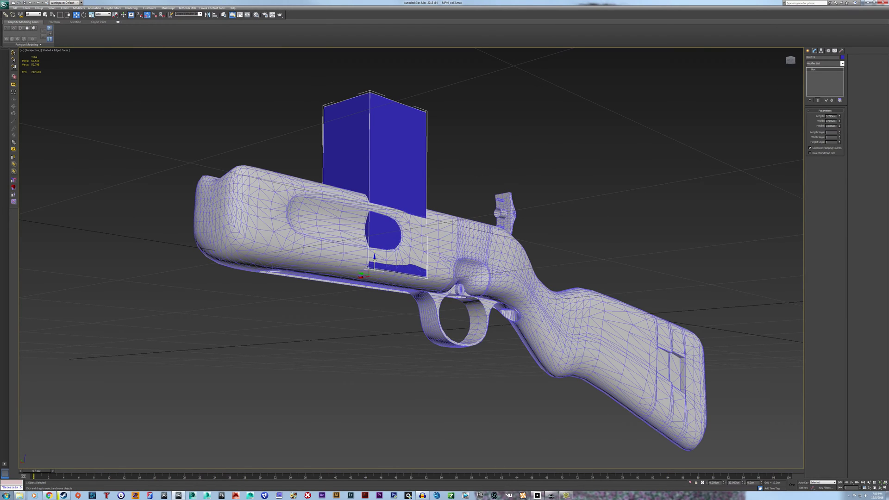
pyautogui.moveTo(373, 262); pyautogui.dragTo(375, 271)
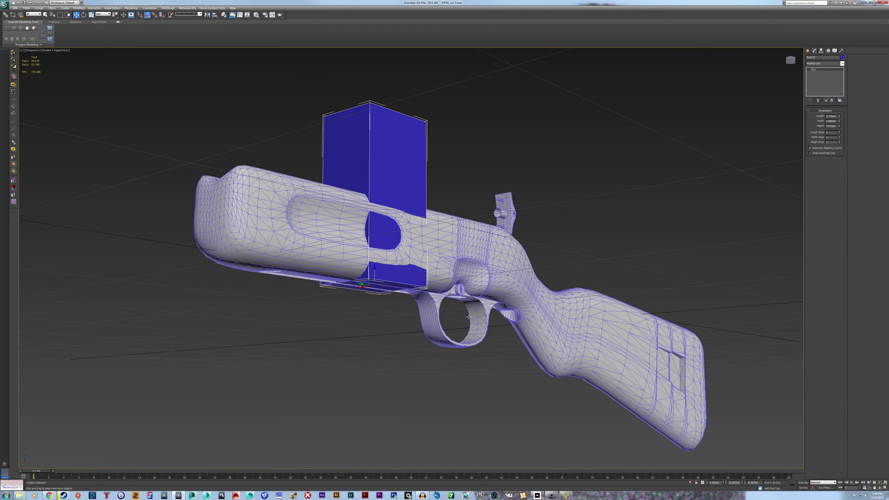
pyautogui.keyDown('alt'); pyautogui.moveTo(468, 317); pyautogui.dragTo(362, 288, button='middle'); pyautogui.keyUp('alt')
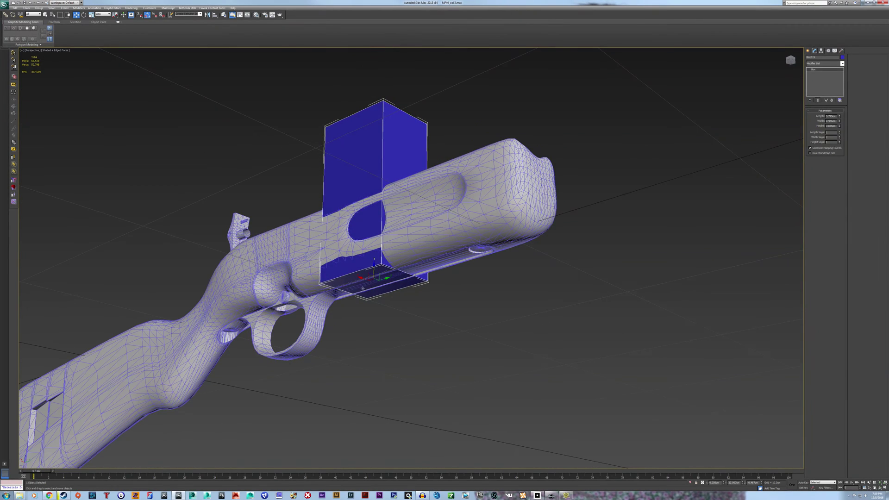
pyautogui.moveTo(374, 268); pyautogui.dragTo(374, 271)
pyautogui.keyDown('alt'); pyautogui.moveTo(550, 284); pyautogui.dragTo(450, 292, button='middle'); pyautogui.keyUp('alt')
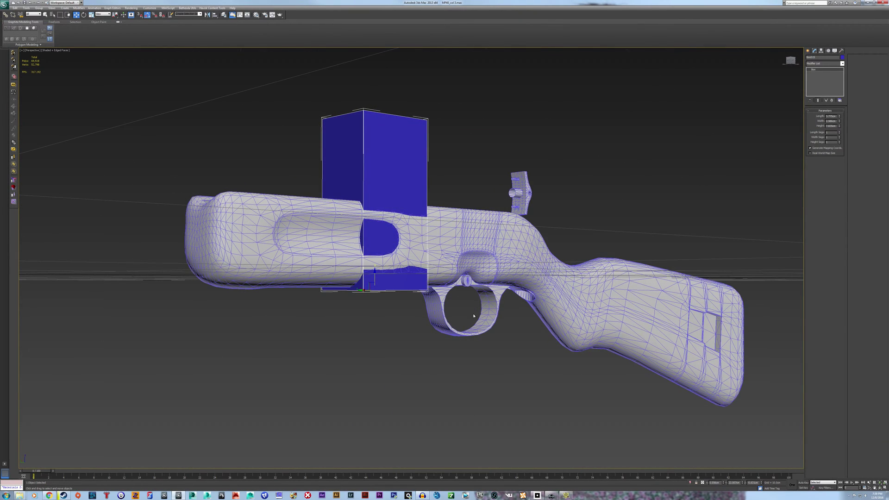
# Widen the box past both sides of the gun body and reduce its height to just above the body's top
pyautogui.keyDown('alt'); pyautogui.moveTo(465, 315); pyautogui.dragTo(409, 350, button='middle'); pyautogui.keyUp('alt')
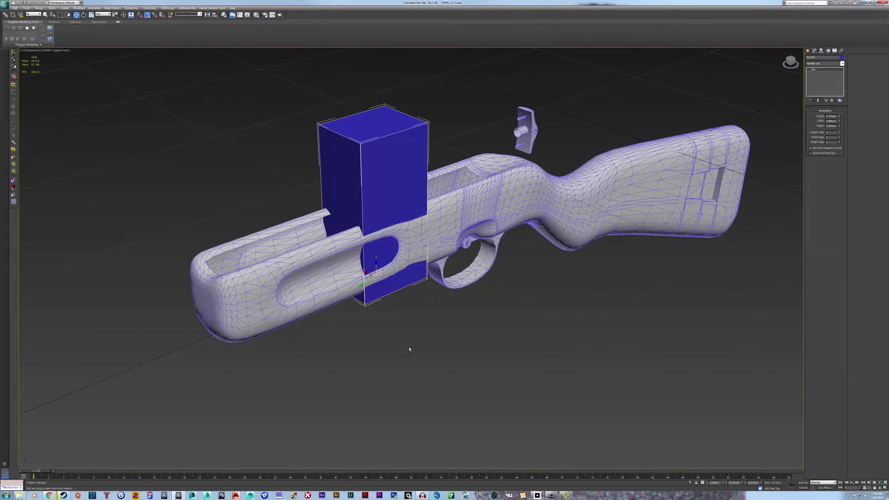
pyautogui.moveTo(440, 311); pyautogui.dragTo(487, 308, button='middle')
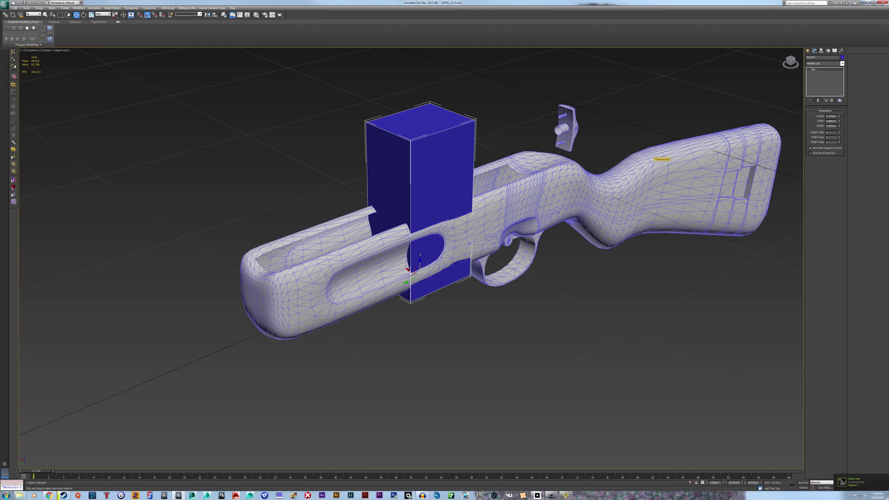
pyautogui.keyDown('alt'); pyautogui.moveTo(629, 280); pyautogui.dragTo(602, 309, button='middle'); pyautogui.keyUp('alt')
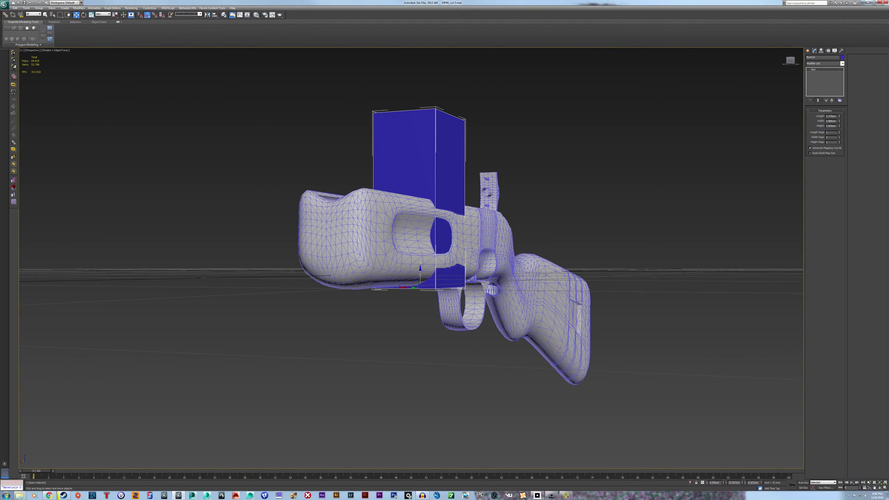
pyautogui.keyDown('alt'); pyautogui.moveTo(474, 321); pyautogui.dragTo(654, 158, button='middle'); pyautogui.keyUp('alt')
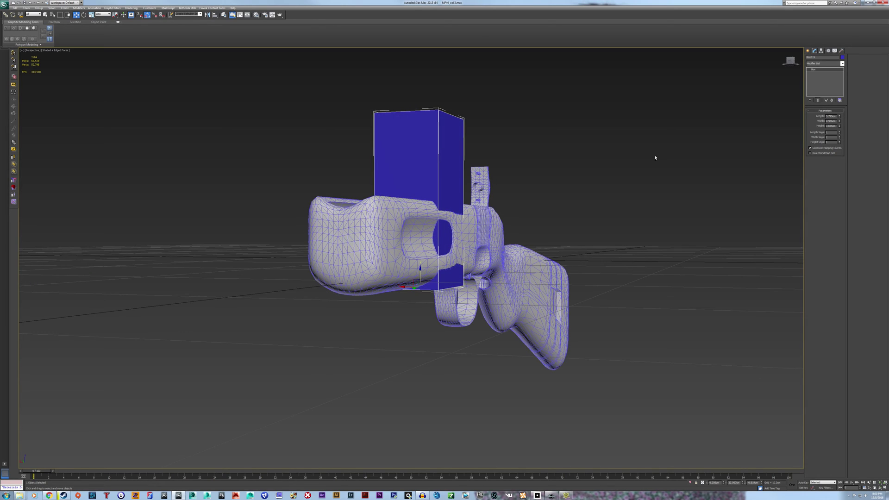
pyautogui.moveTo(838, 122); pyautogui.dragTo(840, 121)
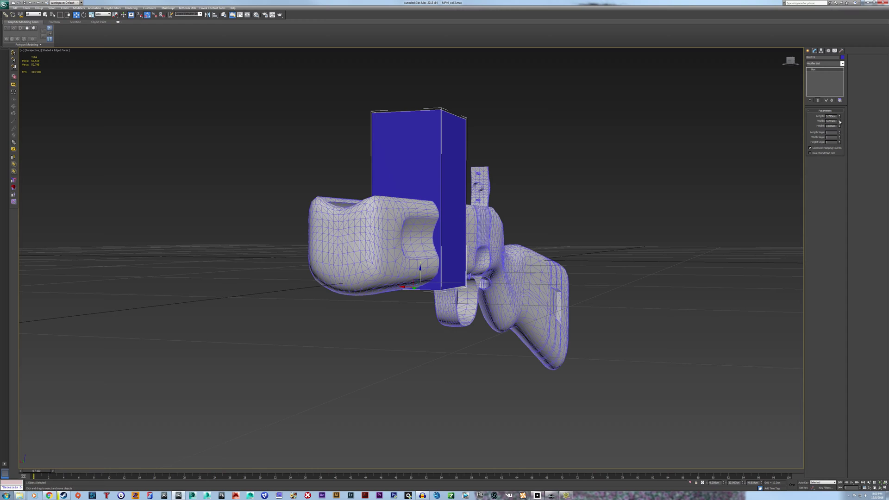
pyautogui.keyDown('alt'); pyautogui.moveTo(509, 139); pyautogui.dragTo(868, 129, button='middle'); pyautogui.keyUp('alt')
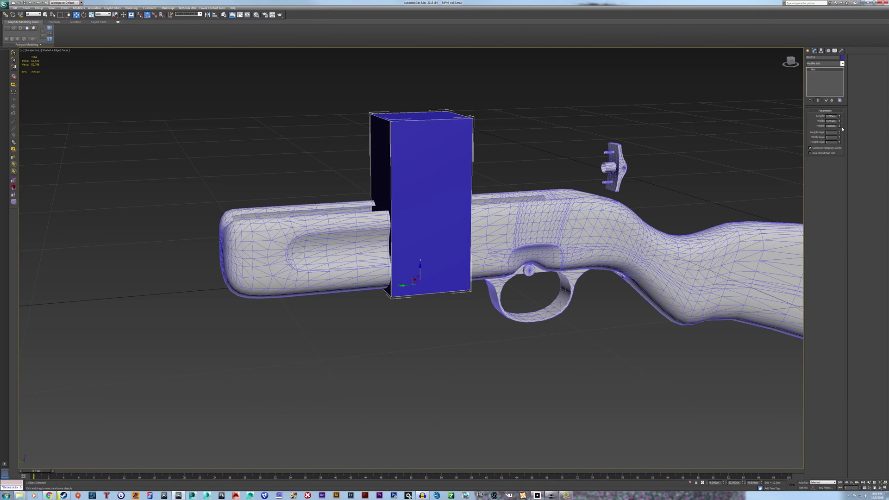
pyautogui.moveTo(839, 126); pyautogui.dragTo(839, 137)
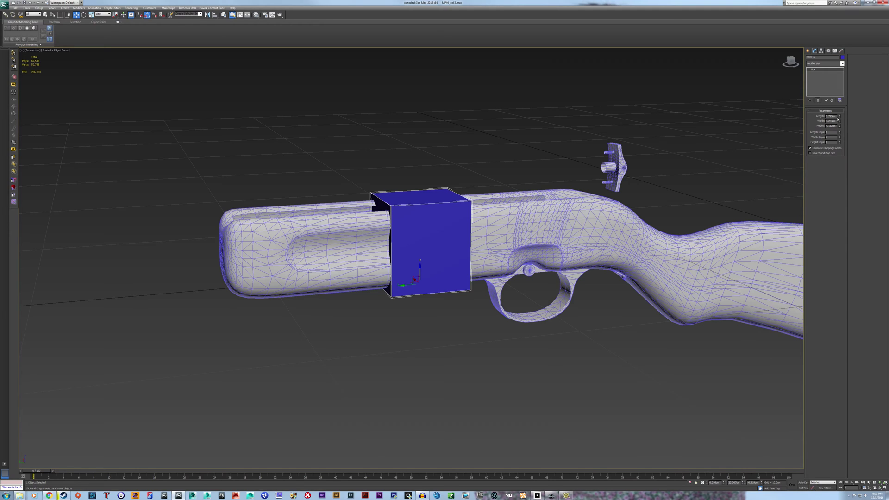
# Lengthen the box and slide it backward so it encloses the gun body from the front end to the grip
pyautogui.moveTo(840, 116); pyautogui.dragTo(841, 26)
pyautogui.keyDown('alt'); pyautogui.moveTo(773, 176); pyautogui.dragTo(499, 317, button='middle'); pyautogui.keyUp('alt')
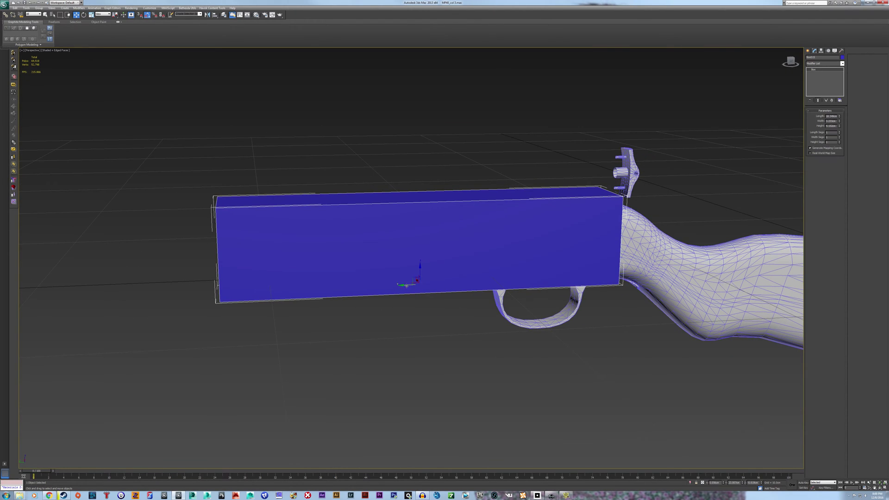
pyautogui.moveTo(404, 286); pyautogui.dragTo(412, 285)
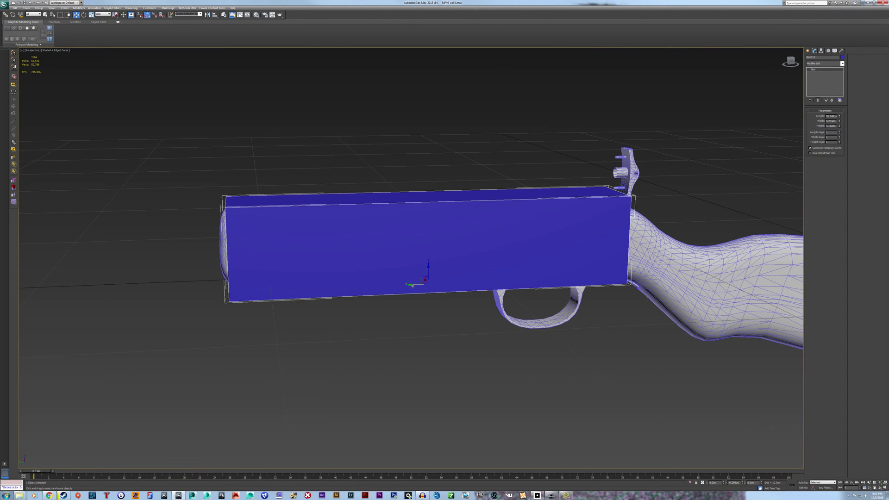
pyautogui.moveTo(839, 117); pyautogui.dragTo(839, 116)
pyautogui.keyDown('alt'); pyautogui.moveTo(724, 198); pyautogui.dragTo(843, 123, button='middle'); pyautogui.keyUp('alt')
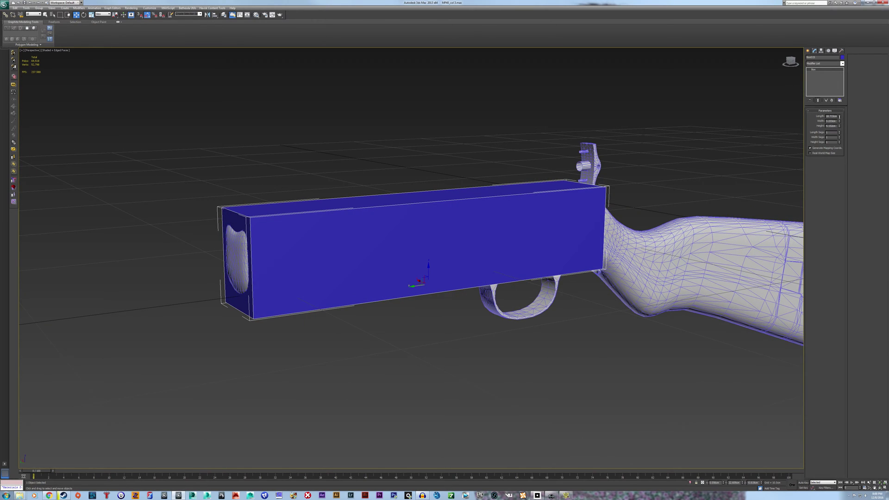
pyautogui.moveTo(839, 117); pyautogui.dragTo(842, 109)
pyautogui.keyDown('alt'); pyautogui.moveTo(657, 340); pyautogui.dragTo(698, 264, button='middle'); pyautogui.keyUp('alt')
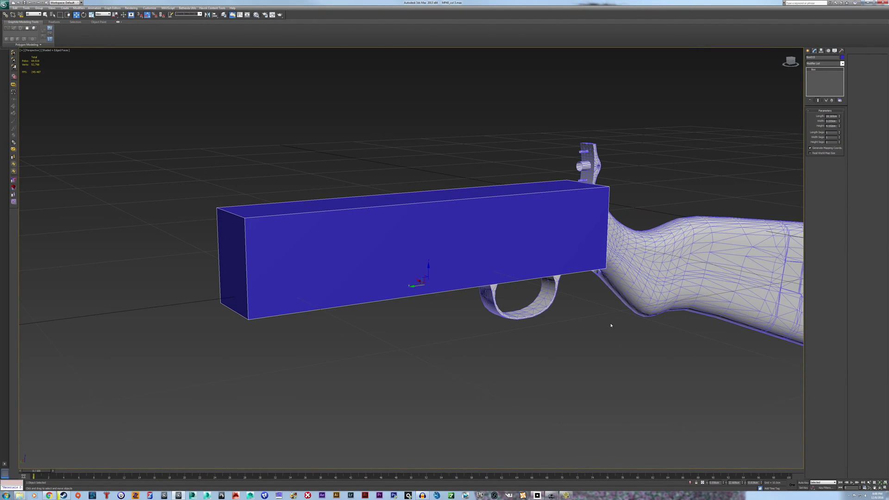
pyautogui.moveTo(552, 325); pyautogui.dragTo(544, 325, button='middle')
pyautogui.keyDown('alt'); pyautogui.moveTo(623, 325); pyautogui.dragTo(475, 322, button='middle'); pyautogui.keyUp('alt')
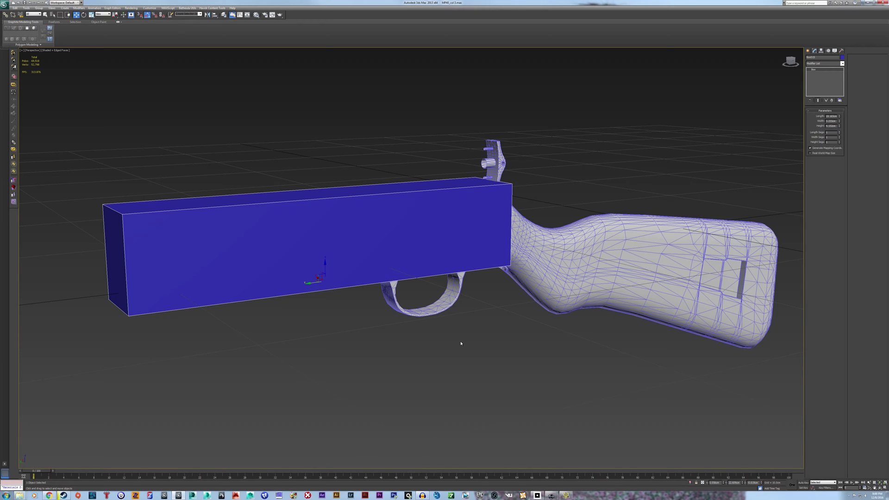
pyautogui.keyDown('alt'); pyautogui.moveTo(478, 339); pyautogui.dragTo(496, 333, button='middle'); pyautogui.keyUp('alt')
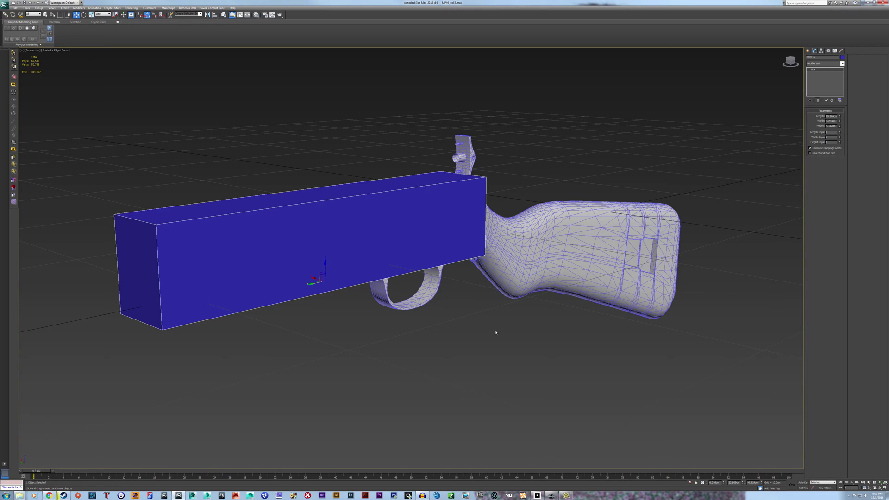
pyautogui.keyDown('alt'); pyautogui.moveTo(495, 332); pyautogui.dragTo(566, 329, button='middle'); pyautogui.keyUp('alt')
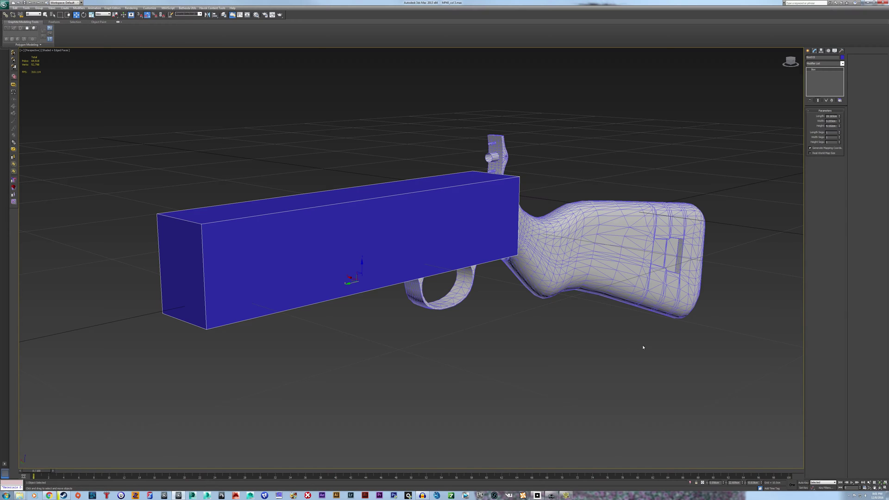
pyautogui.keyDown('alt'); pyautogui.moveTo(643, 348); pyautogui.dragTo(546, 335, button='middle'); pyautogui.keyUp('alt')
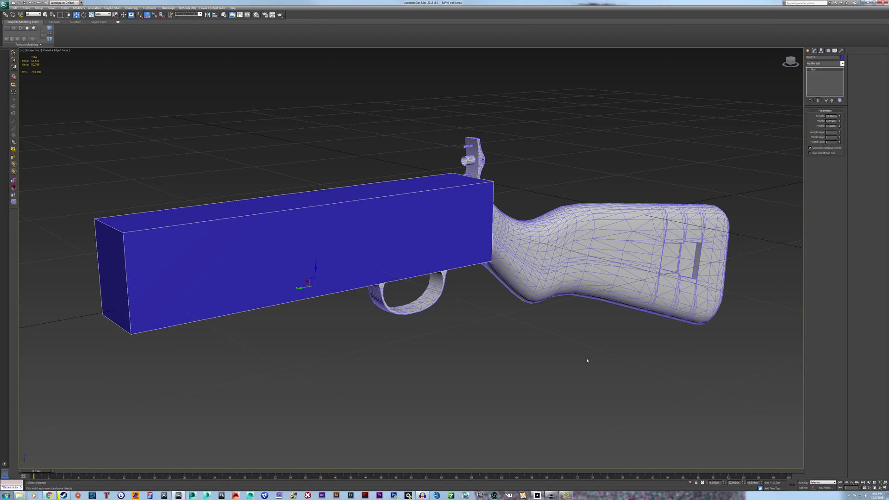
# Clone the gun body box and place the copy directly behind it, over the stock
pyautogui.keyDown('alt'); pyautogui.moveTo(587, 360); pyautogui.dragTo(588, 183, button='middle'); pyautogui.keyUp('alt')
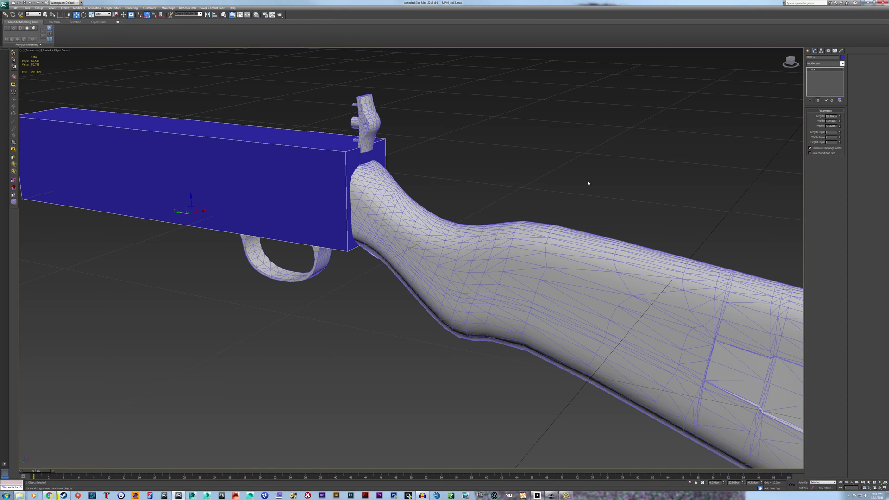
pyautogui.keyDown('alt'); pyautogui.moveTo(584, 182); pyautogui.dragTo(599, 194, button='middle'); pyautogui.keyUp('alt')
pyautogui.scroll(-2, 598, 193)
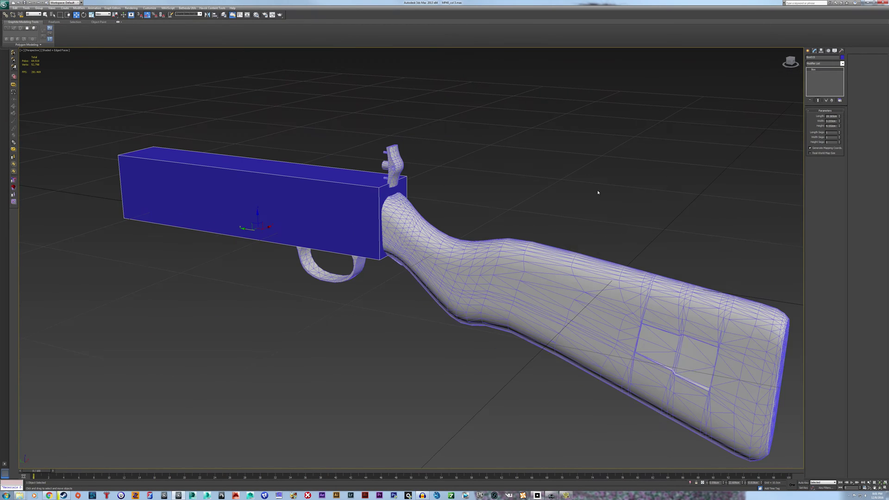
pyautogui.moveTo(605, 161); pyautogui.dragTo(587, 142, button='middle')
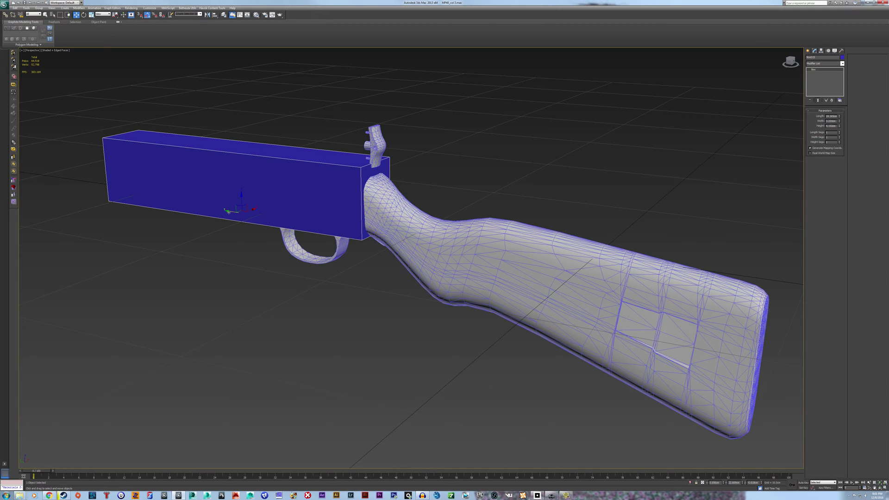
pyautogui.keyDown('shift'); pyautogui.moveTo(228, 191); pyautogui.dragTo(520, 232); pyautogui.keyUp('shift')
pyautogui.click(441, 267)
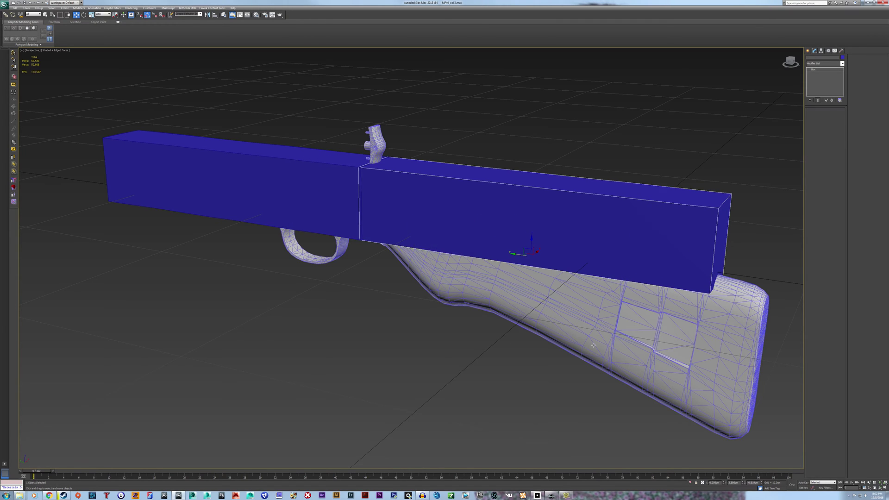
# Tilt the copied box downward toward the butt and lower it onto the stock
pyautogui.scroll(3, 555, 294)
pyautogui.press('e')
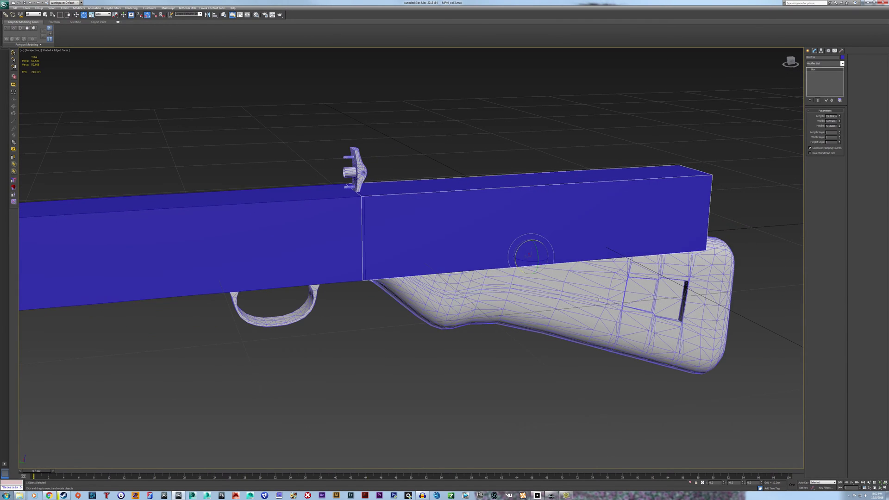
pyautogui.moveTo(555, 294)
pyautogui.keyDown('alt'); pyautogui.mouseDown(button='middle')
pyautogui.moveTo(578, 309)
pyautogui.moveTo(555, 282)
pyautogui.mouseUp(button='middle'); pyautogui.keyUp('alt')
pyautogui.moveTo(542, 244); pyautogui.dragTo(547, 310)
pyautogui.press('w')
pyautogui.keyDown('alt'); pyautogui.moveTo(548, 309); pyautogui.dragTo(527, 292, button='middle'); pyautogui.keyUp('alt')
# Refine the copied box's tilt and shift it down and back along the stock
pyautogui.press('a')
pyautogui.press('e')
pyautogui.moveTo(568, 307); pyautogui.dragTo(565, 300)
pyautogui.moveTo(620, 344); pyautogui.dragTo(567, 365, button='middle')
pyautogui.moveTo(499, 316); pyautogui.dragTo(501, 320)
pyautogui.press('w')
pyautogui.moveTo(572, 316); pyautogui.dragTo(535, 308, button='middle')
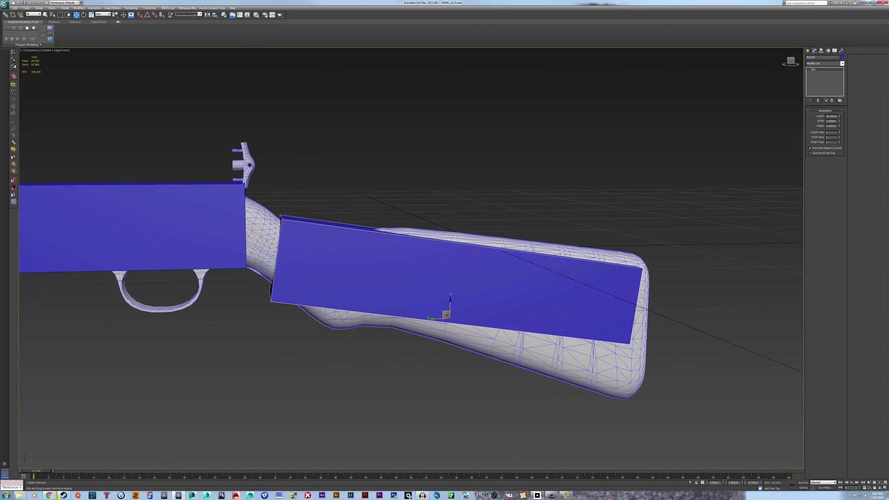
pyautogui.moveTo(535, 309); pyautogui.dragTo(546, 313)
pyautogui.keyDown('alt'); pyautogui.moveTo(545, 313); pyautogui.dragTo(639, 250, button='middle'); pyautogui.keyUp('alt')
# Tilt the stock box more steeply so its lower edge follows the underside of the stock
pyautogui.press('e')
pyautogui.moveTo(593, 390); pyautogui.dragTo(639, 405)
pyautogui.press('w')
pyautogui.moveTo(640, 405); pyautogui.dragTo(457, 300, button='middle')
pyautogui.press('e')
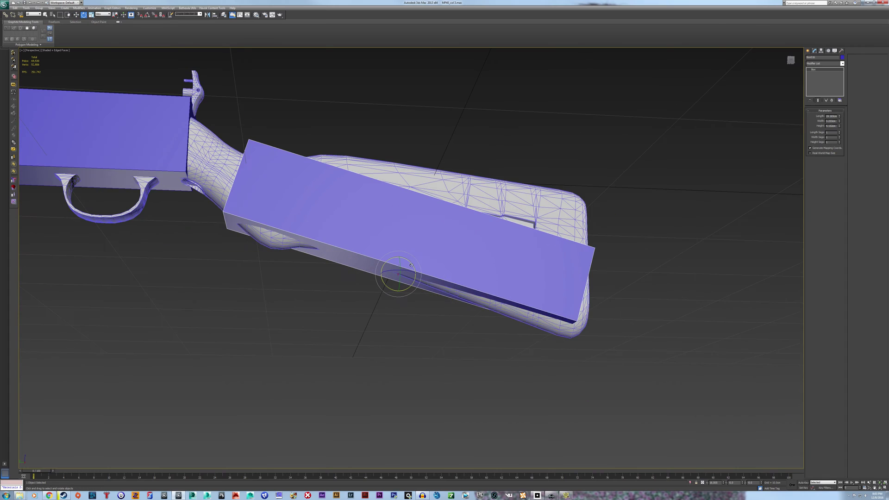
pyautogui.moveTo(414, 277); pyautogui.dragTo(414, 289)
pyautogui.keyDown('alt'); pyautogui.moveTo(569, 345); pyautogui.dragTo(594, 359, button='middle'); pyautogui.keyUp('alt')
pyautogui.press('w')
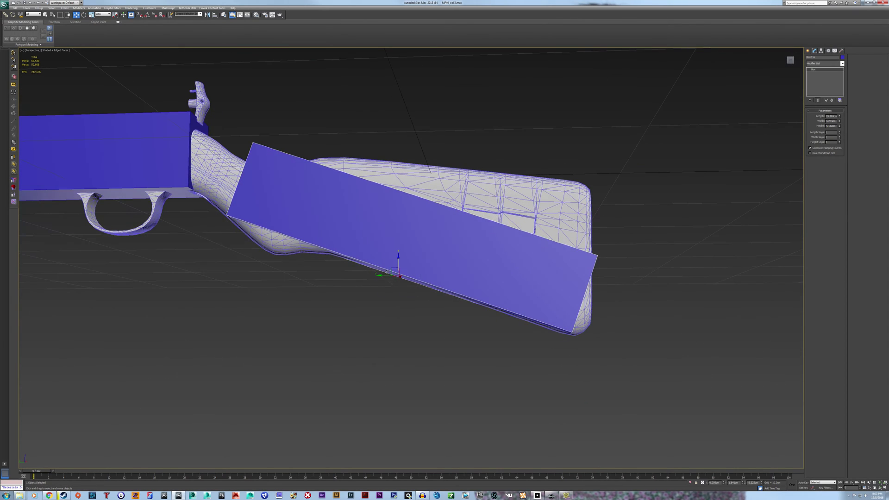
# Lengthen the stock box and shift it forward so it reaches from the butt to the gun body box
pyautogui.moveTo(394, 268); pyautogui.dragTo(388, 271)
pyautogui.keyDown('alt'); pyautogui.moveTo(442, 323); pyautogui.dragTo(487, 344, button='middle'); pyautogui.keyUp('alt')
pyautogui.moveTo(838, 115); pyautogui.dragTo(838, 100)
pyautogui.keyDown('alt'); pyautogui.moveTo(639, 234); pyautogui.dragTo(637, 211, button='middle'); pyautogui.keyUp('alt')
pyautogui.moveTo(386, 271); pyautogui.dragTo(366, 265)
pyautogui.keyDown('alt'); pyautogui.moveTo(482, 249); pyautogui.dragTo(480, 253, button='middle'); pyautogui.keyUp('alt')
pyautogui.moveTo(840, 118); pyautogui.dragTo(839, 120)
pyautogui.keyDown('alt'); pyautogui.moveTo(538, 301); pyautogui.dragTo(518, 292, button='middle'); pyautogui.keyUp('alt')
pyautogui.moveTo(368, 266); pyautogui.dragTo(366, 259)
pyautogui.keyDown('alt'); pyautogui.moveTo(482, 301); pyautogui.dragTo(481, 283, button='middle'); pyautogui.keyUp('alt')
# Fine-tune the rotation and position of the lengthened box along the underside of the stock
pyautogui.press('e')
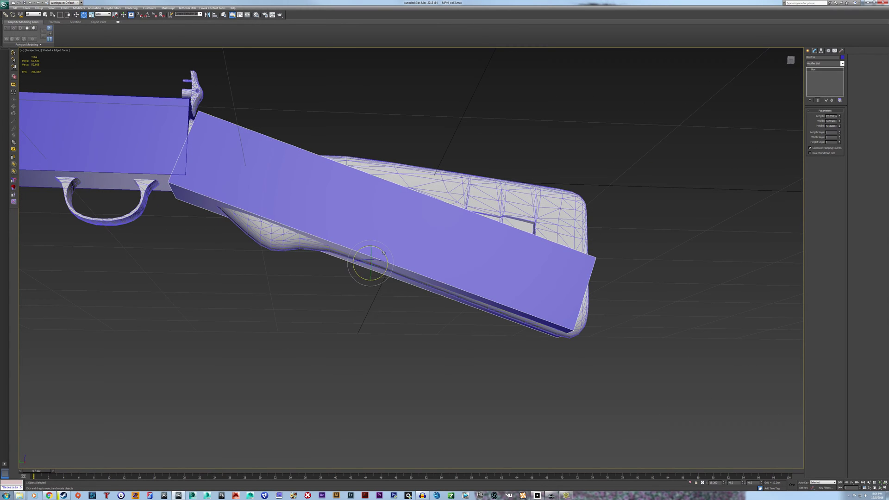
pyautogui.moveTo(363, 278); pyautogui.dragTo(361, 278)
pyautogui.press('w')
pyautogui.moveTo(362, 268); pyautogui.dragTo(357, 258, button='middle')
pyautogui.moveTo(357, 246); pyautogui.dragTo(358, 250)
pyautogui.keyDown('alt'); pyautogui.moveTo(359, 250); pyautogui.dragTo(353, 262, button='middle'); pyautogui.keyUp('alt')
# Clone the stock box upward and rotate the copy until it lies nearly level
pyautogui.moveTo(353, 262)
pyautogui.keyDown('shift'); pyautogui.mouseDown()
pyautogui.moveTo(352, 215)
pyautogui.moveTo(371, 206)
pyautogui.moveTo(363, 218)
pyautogui.mouseUp(); pyautogui.keyUp('shift')
pyautogui.click(447, 268)
pyautogui.press('e')
pyautogui.press('w')
pyautogui.moveTo(456, 222)
pyautogui.mouseDown(button='middle')
pyautogui.moveTo(530, 222)
pyautogui.moveTo(572, 237)
pyautogui.mouseUp(button='middle')
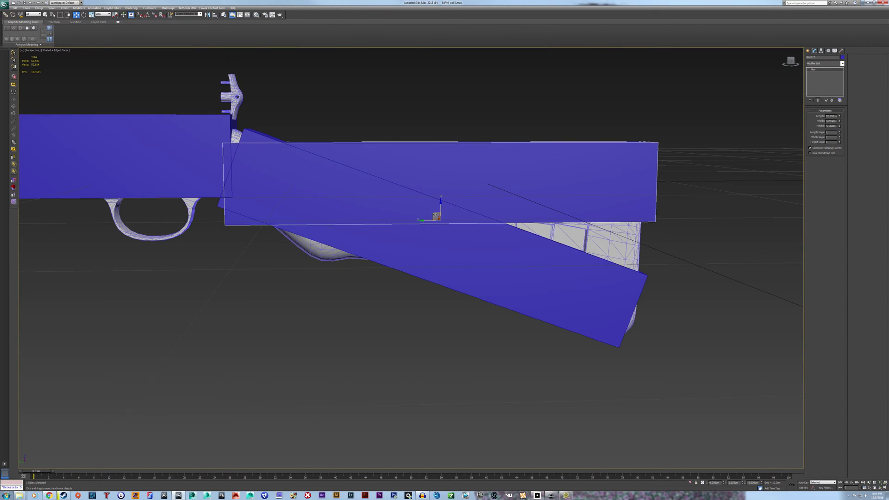
# Lower the new copy and tilt it to match the slope of the stock's top edge
pyautogui.moveTo(435, 212); pyautogui.dragTo(418, 251)
pyautogui.press('e')
pyautogui.press('w')
pyautogui.keyDown('alt'); pyautogui.moveTo(585, 270); pyautogui.dragTo(575, 262, button='middle'); pyautogui.keyUp('alt')
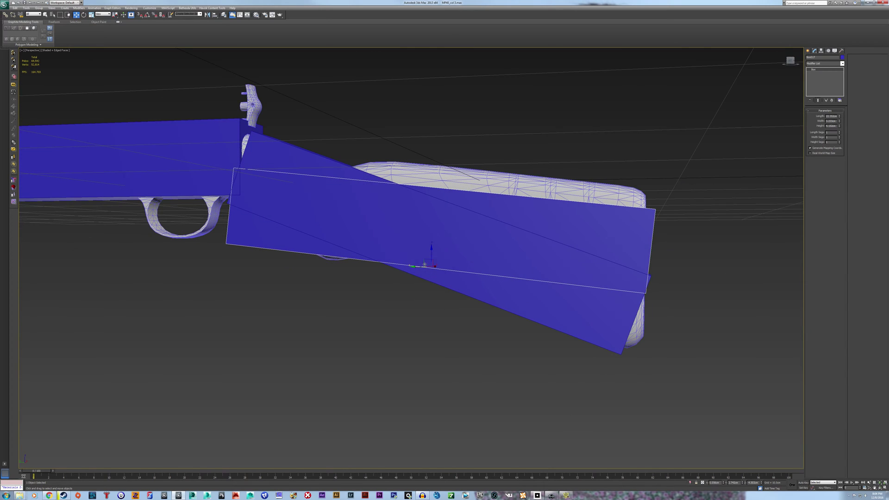
pyautogui.moveTo(427, 262); pyautogui.dragTo(420, 240)
pyautogui.keyDown('alt'); pyautogui.moveTo(420, 240); pyautogui.dragTo(440, 261, button='middle'); pyautogui.keyUp('alt')
# Shorten the upper stock box and slide it back over the upper part of the butt
pyautogui.moveTo(839, 116); pyautogui.dragTo(839, 153)
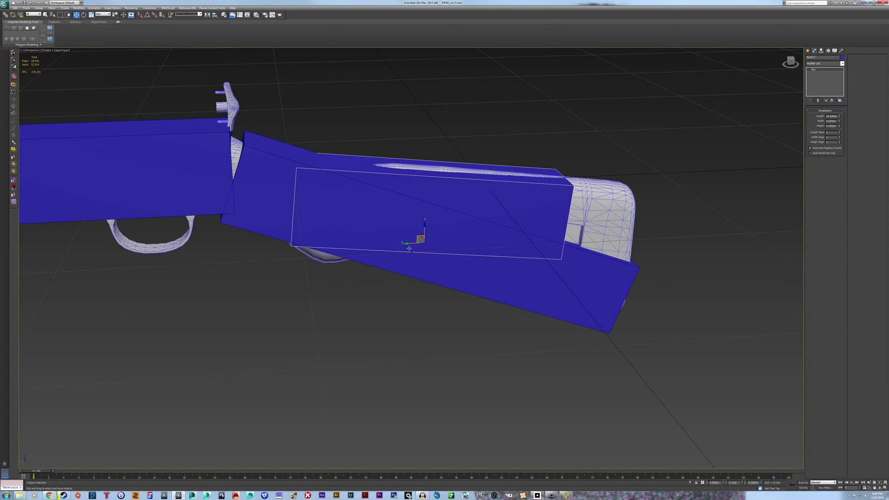
pyautogui.moveTo(408, 243); pyautogui.dragTo(479, 240)
pyautogui.keyDown('alt'); pyautogui.moveTo(482, 240); pyautogui.dragTo(488, 199, button='middle'); pyautogui.keyUp('alt')
pyautogui.moveTo(494, 224); pyautogui.dragTo(494, 233)
pyautogui.keyDown('alt'); pyautogui.moveTo(492, 208); pyautogui.dragTo(491, 234, button='middle'); pyautogui.keyUp('alt')
pyautogui.moveTo(491, 235); pyautogui.dragTo(493, 232)
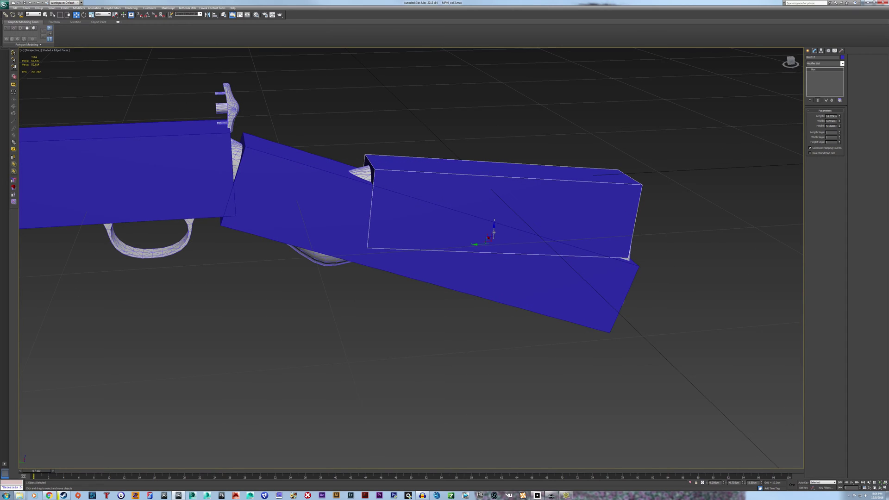
pyautogui.keyDown('alt'); pyautogui.moveTo(494, 232); pyautogui.dragTo(499, 326, button='middle'); pyautogui.keyUp('alt')
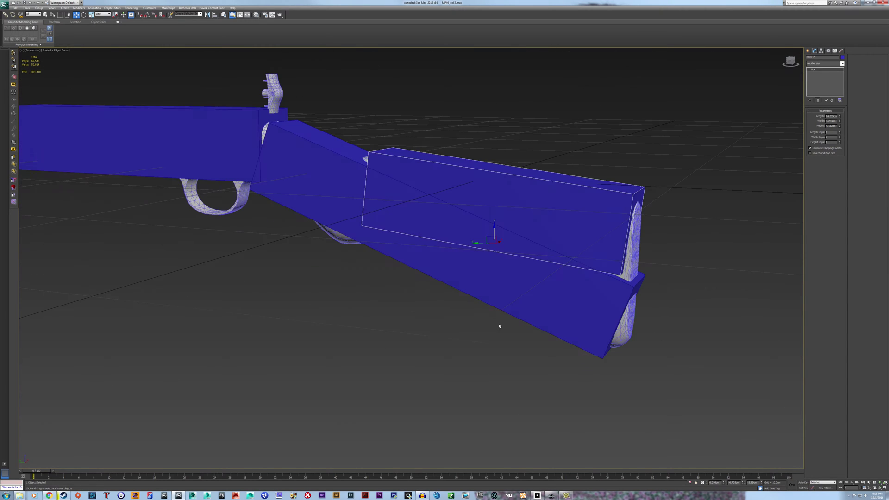
# Lengthen the upper stock box slightly past the butt end and lower it a little
pyautogui.moveTo(840, 116); pyautogui.dragTo(840, 114)
pyautogui.keyDown('alt'); pyautogui.moveTo(615, 292); pyautogui.dragTo(601, 278, button='middle'); pyautogui.keyUp('alt')
pyautogui.moveTo(839, 117); pyautogui.dragTo(839, 114)
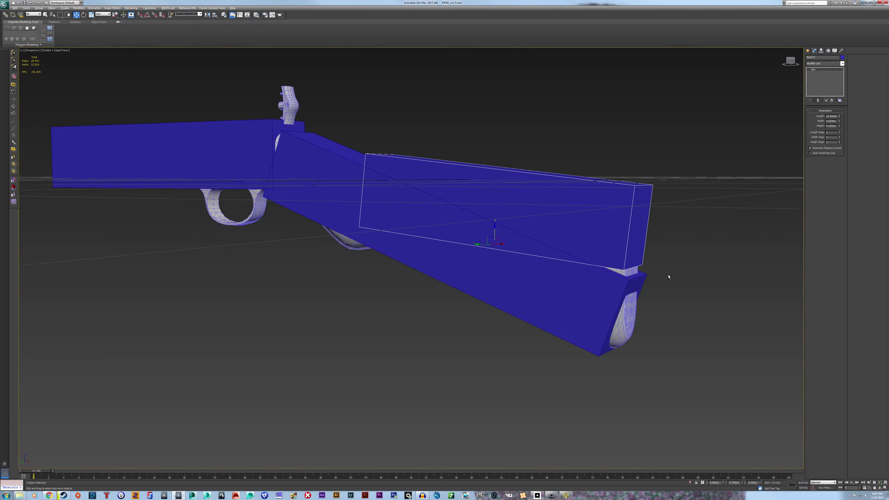
pyautogui.keyDown('alt'); pyautogui.moveTo(671, 276); pyautogui.dragTo(685, 240, button='middle'); pyautogui.keyUp('alt')
pyautogui.moveTo(495, 231); pyautogui.dragTo(495, 236)
pyautogui.keyDown('alt'); pyautogui.moveTo(495, 237); pyautogui.dragTo(727, 245, button='middle'); pyautogui.keyUp('alt')
pyautogui.keyDown('alt'); pyautogui.moveTo(661, 151); pyautogui.dragTo(726, 201, button='middle'); pyautogui.keyUp('alt')
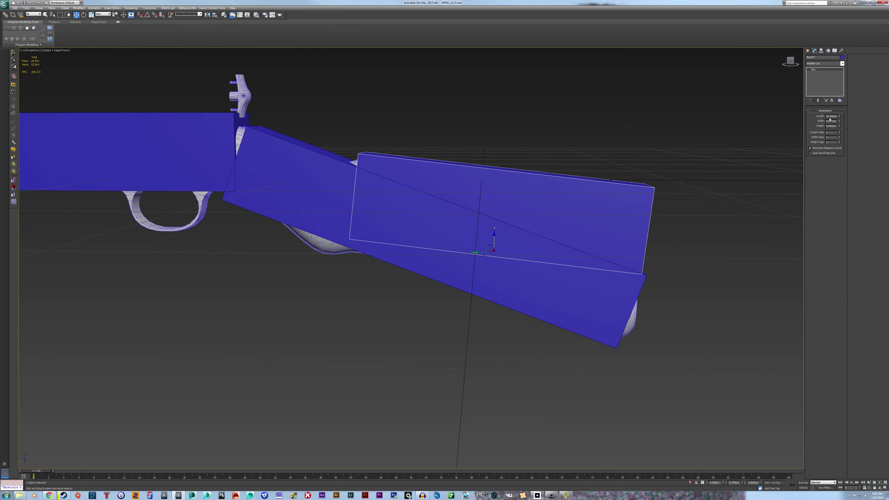
# Extend the upper stock box forward toward the grip and fine-tune its position and height
pyautogui.moveTo(839, 117); pyautogui.dragTo(839, 109)
pyautogui.moveTo(481, 253); pyautogui.dragTo(472, 234)
pyautogui.keyDown('alt'); pyautogui.moveTo(462, 264); pyautogui.dragTo(456, 250, button='middle'); pyautogui.keyUp('alt')
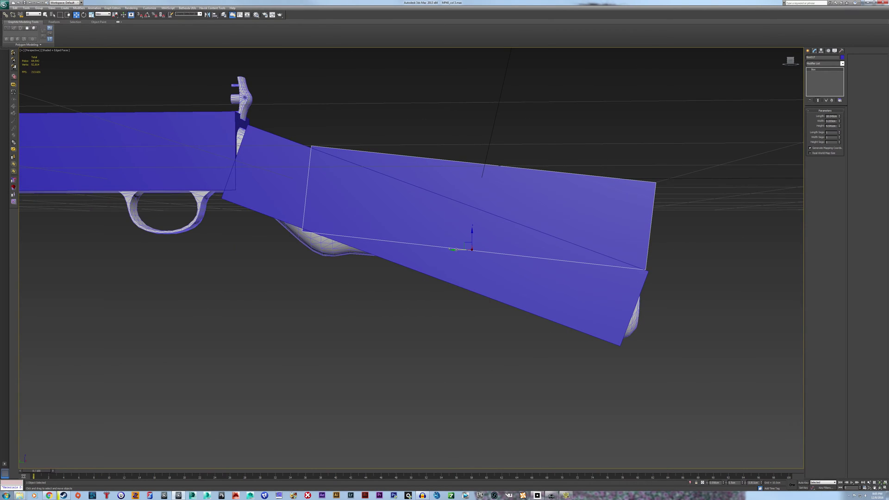
pyautogui.moveTo(456, 249); pyautogui.dragTo(458, 250)
pyautogui.moveTo(473, 234); pyautogui.dragTo(473, 236)
pyautogui.keyDown('alt'); pyautogui.moveTo(550, 227); pyautogui.dragTo(595, 258, button='middle'); pyautogui.keyUp('alt')
pyautogui.click(839, 125)
pyautogui.keyDown('alt'); pyautogui.moveTo(696, 250); pyautogui.dragTo(617, 188, button='middle'); pyautogui.keyUp('alt')
pyautogui.click(699, 202)
pyautogui.scroll(-2, 448, 149)
# Select the gun body box and clone it backward along the gun
pyautogui.click(370, 199)
pyautogui.keyDown('alt'); pyautogui.moveTo(371, 199); pyautogui.dragTo(382, 281, button='middle'); pyautogui.keyUp('alt')
pyautogui.moveTo(383, 281); pyautogui.dragTo(337, 236, button='middle')
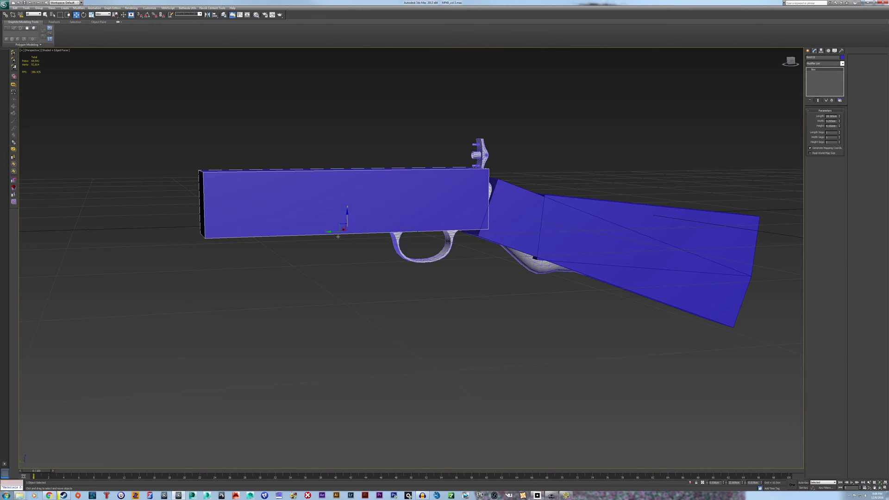
pyautogui.keyDown('shift'); pyautogui.moveTo(338, 232); pyautogui.dragTo(452, 229); pyautogui.keyUp('shift')
pyautogui.click(447, 266)
# Raise the cloned box toward the small rear plate above the grip and reduce its width and length
pyautogui.keyDown('alt'); pyautogui.moveTo(554, 236); pyautogui.dragTo(537, 262, button='middle'); pyautogui.keyUp('alt')
pyautogui.moveTo(399, 314)
pyautogui.mouseDown()
pyautogui.moveTo(423, 306)
pyautogui.moveTo(426, 236)
pyautogui.mouseUp()
pyautogui.scroll(3, 445, 236)
pyautogui.keyDown('alt'); pyautogui.moveTo(483, 290); pyautogui.dragTo(491, 245, button='middle'); pyautogui.keyUp('alt')
pyautogui.moveTo(839, 121); pyautogui.dragTo(839, 144)
pyautogui.moveTo(839, 116); pyautogui.dragTo(839, 156)
# Align the narrow box with the small rear plate and lower it to cover the plate's bottom end
pyautogui.moveTo(408, 296); pyautogui.dragTo(411, 270, button='middle')
pyautogui.scroll(6, 411, 271)
pyautogui.keyDown('alt'); pyautogui.moveTo(456, 194); pyautogui.dragTo(644, 218, button='middle'); pyautogui.keyUp('alt')
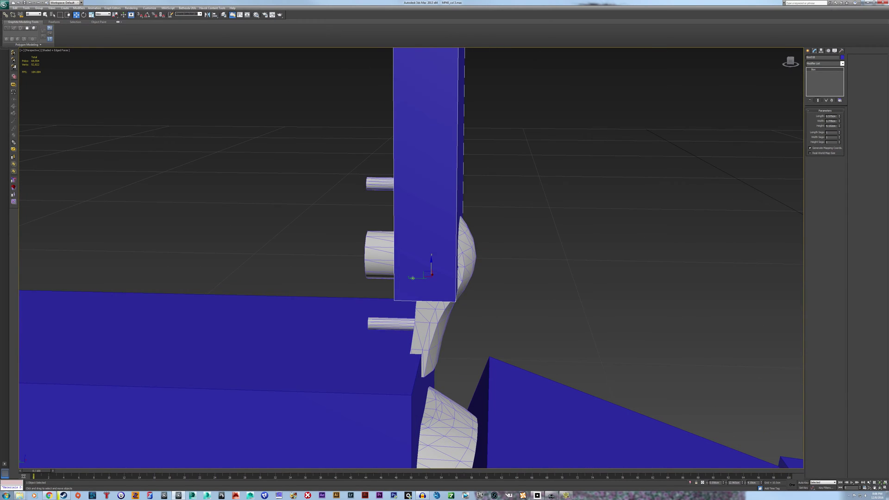
pyautogui.moveTo(413, 278); pyautogui.dragTo(442, 278)
pyautogui.keyDown('alt'); pyautogui.moveTo(550, 280); pyautogui.dragTo(576, 272, button='middle'); pyautogui.keyUp('alt')
pyautogui.moveTo(431, 282); pyautogui.dragTo(419, 282)
pyautogui.keyDown('alt'); pyautogui.moveTo(459, 296); pyautogui.dragTo(437, 278, button='middle'); pyautogui.keyUp('alt')
pyautogui.moveTo(437, 276); pyautogui.dragTo(497, 365)
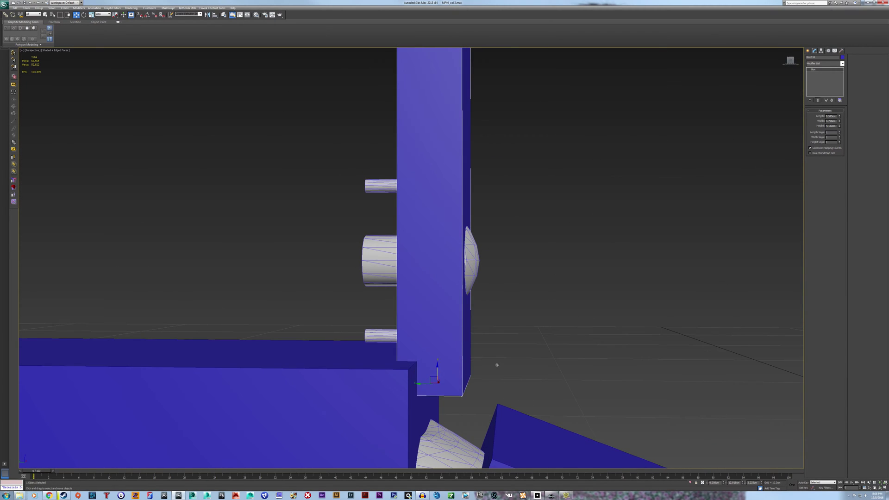
# Reduce the narrow plate box's dimensions until it fits the small rear plate, deselect it, and save the scene
pyautogui.keyDown('alt'); pyautogui.moveTo(497, 364); pyautogui.dragTo(667, 175, button='middle'); pyautogui.keyUp('alt')
pyautogui.scroll(-3, 667, 175)
pyautogui.moveTo(839, 121); pyautogui.dragTo(838, 149)
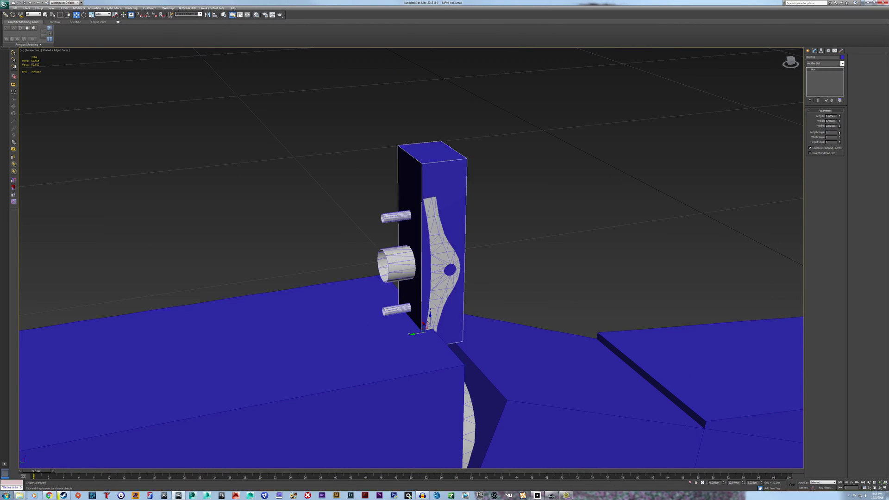
pyautogui.keyDown('alt'); pyautogui.moveTo(671, 138); pyautogui.dragTo(714, 141, button='middle'); pyautogui.keyUp('alt')
pyautogui.moveTo(839, 124); pyautogui.dragTo(839, 142)
pyautogui.keyDown('alt'); pyautogui.moveTo(606, 188); pyautogui.dragTo(578, 191, button='middle'); pyautogui.keyUp('alt')
pyautogui.click(579, 191)
pyautogui.hotkey('ctrl', 's')
pyautogui.press('z')
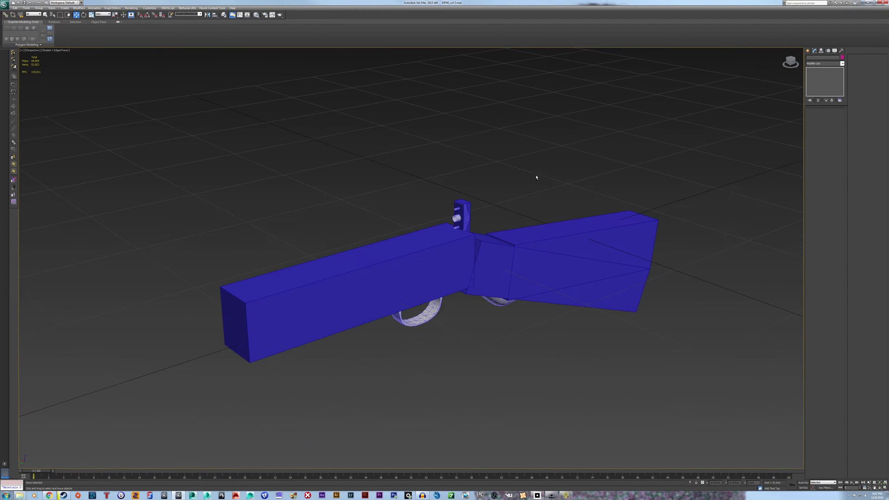
# Clone the gun body box, shrink the copy, and position it beneath the body over the trigger guard
pyautogui.keyDown('alt'); pyautogui.moveTo(536, 177); pyautogui.dragTo(505, 153, button='middle'); pyautogui.keyUp('alt')
pyautogui.click(336, 294)
pyautogui.moveTo(337, 279)
pyautogui.keyDown('shift'); pyautogui.mouseDown()
pyautogui.moveTo(338, 322)
pyautogui.moveTo(362, 334)
pyautogui.moveTo(404, 329)
pyautogui.moveTo(419, 297)
pyautogui.mouseUp(); pyautogui.keyUp('shift')
pyautogui.click(441, 270)
pyautogui.keyDown('alt'); pyautogui.moveTo(412, 341); pyautogui.dragTo(408, 312, button='middle'); pyautogui.keyUp('alt')
pyautogui.moveTo(408, 312); pyautogui.dragTo(410, 342)
pyautogui.scroll(2, 403, 312)
pyautogui.keyDown('alt'); pyautogui.moveTo(410, 342); pyautogui.dragTo(426, 370, button='middle'); pyautogui.keyUp('alt')
pyautogui.moveTo(839, 120); pyautogui.dragTo(838, 132)
pyautogui.moveTo(426, 370)
pyautogui.keyDown('alt'); pyautogui.mouseDown(button='middle')
pyautogui.moveTo(423, 354)
pyautogui.moveTo(406, 354)
pyautogui.moveTo(414, 347)
pyautogui.moveTo(419, 371)
pyautogui.mouseUp(button='middle'); pyautogui.keyUp('alt')
pyautogui.click(489, 376)
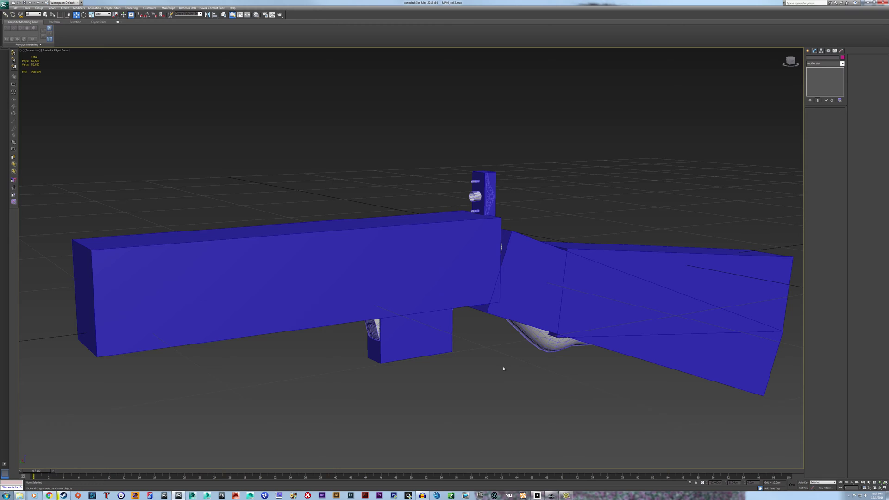
# Convert the gun body box to an Editable Poly
pyautogui.click(481, 287)
pyautogui.rightClick(818, 69)
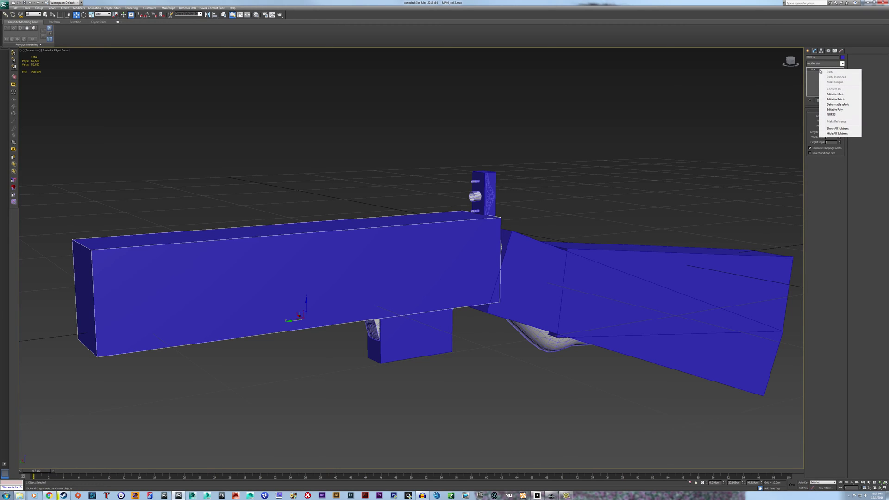
pyautogui.click(850, 109)
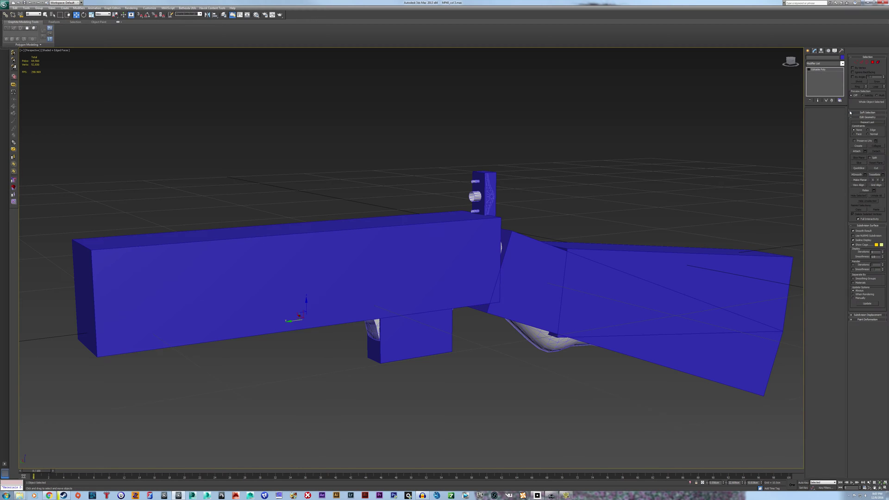
# Attach the two stock boxes, the rear plate box and the trigger guard box to the gun body box
pyautogui.click(814, 205)
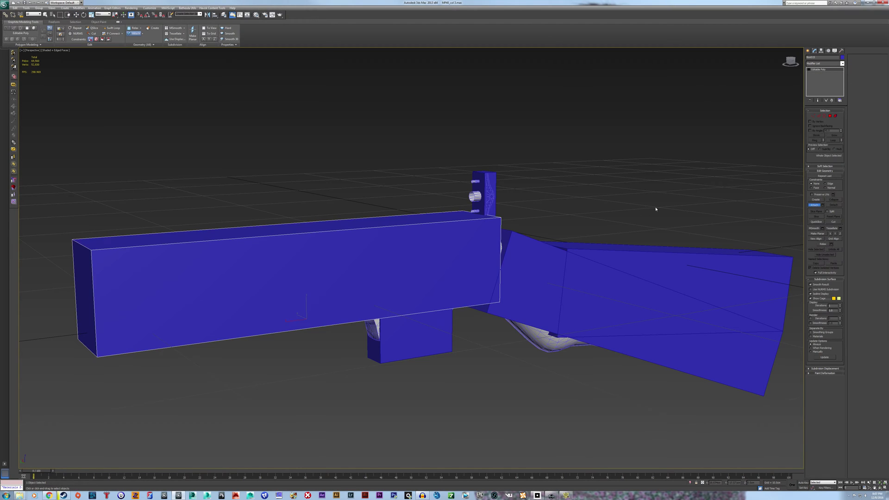
pyautogui.click(606, 248)
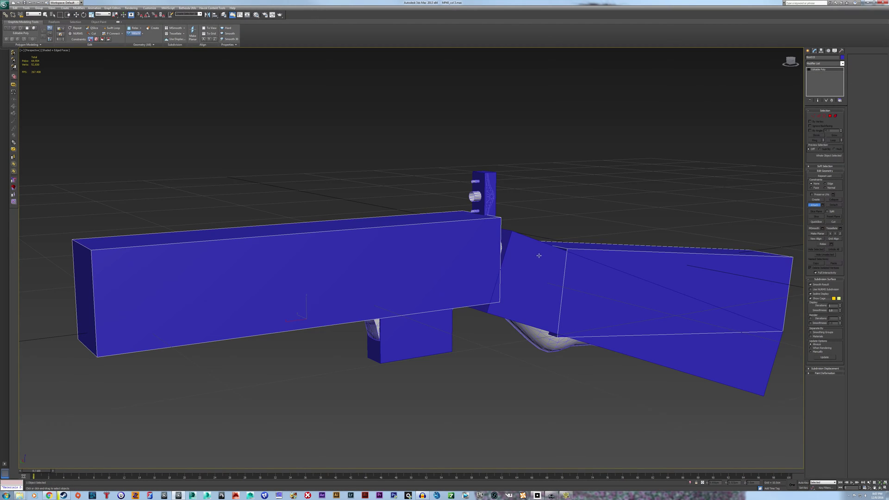
pyautogui.click(493, 173)
pyautogui.click(440, 348)
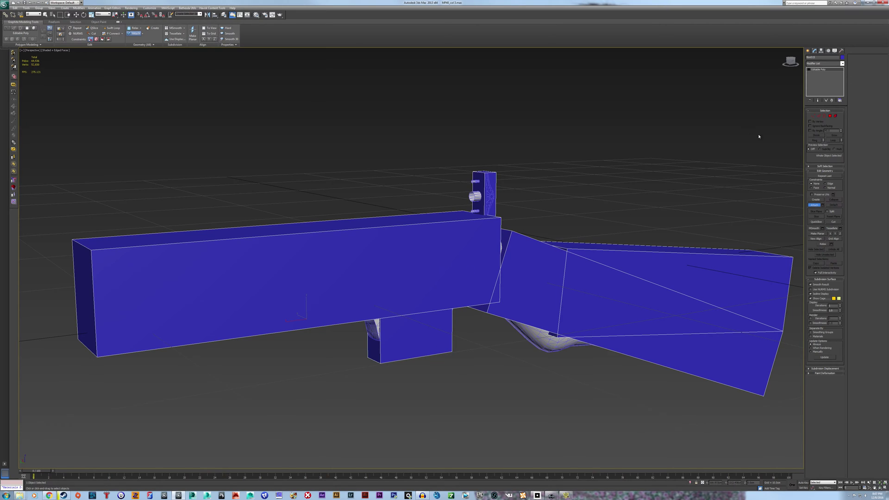
pyautogui.click(813, 205)
# Move only the pivot of the combined collision object to the world origin by zeroing its X, Y and Z coordinates
pyautogui.moveTo(698, 192); pyautogui.dragTo(701, 167, button='middle')
pyautogui.moveTo(614, 174); pyautogui.dragTo(649, 199, button='middle')
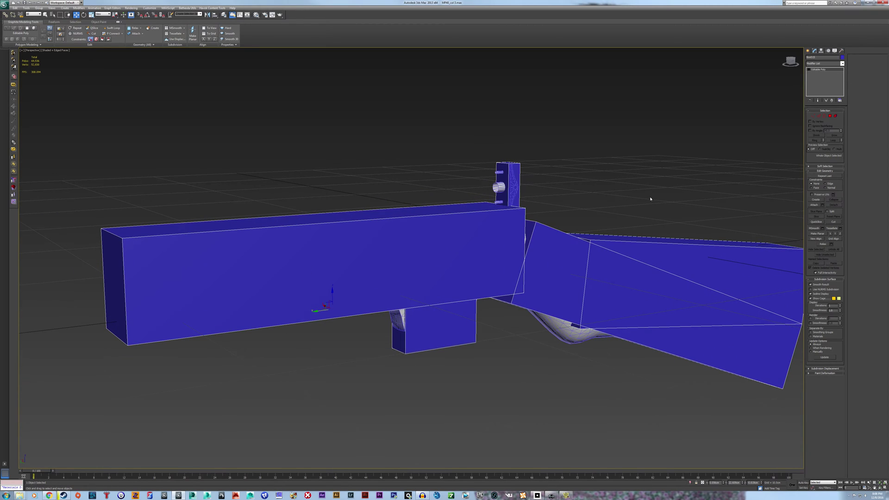
pyautogui.click(821, 51)
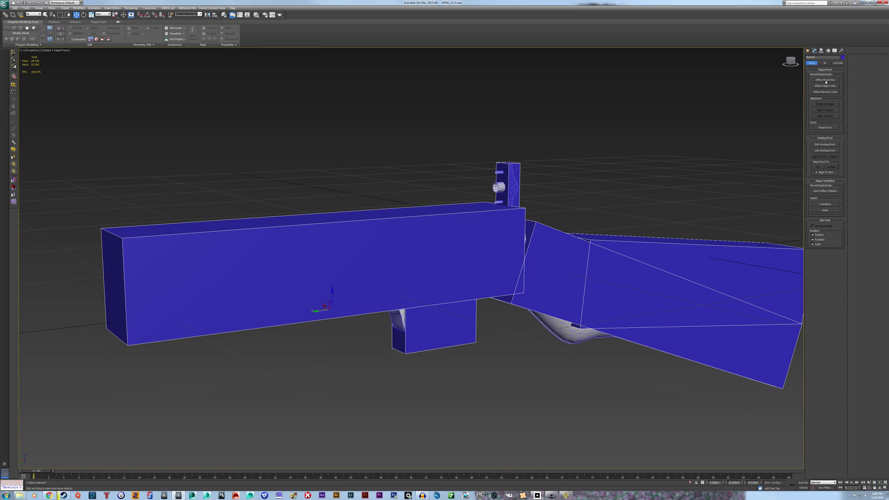
pyautogui.click(825, 80)
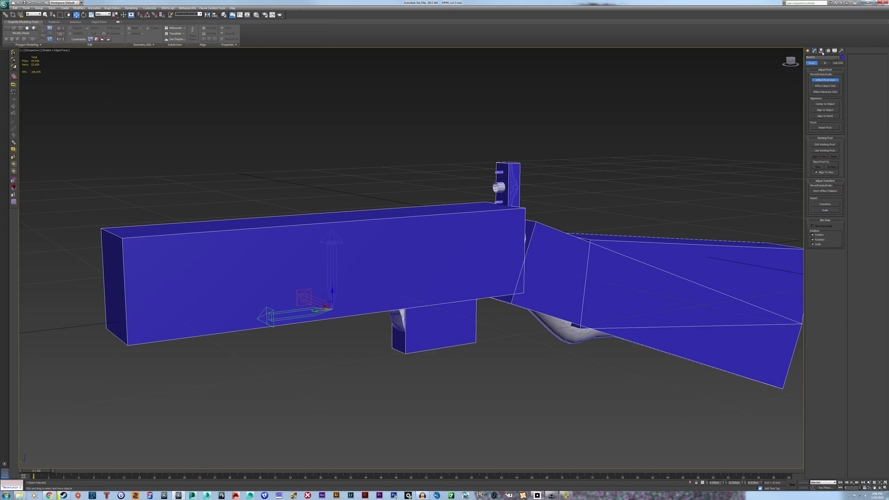
pyautogui.rightClick(724, 483)
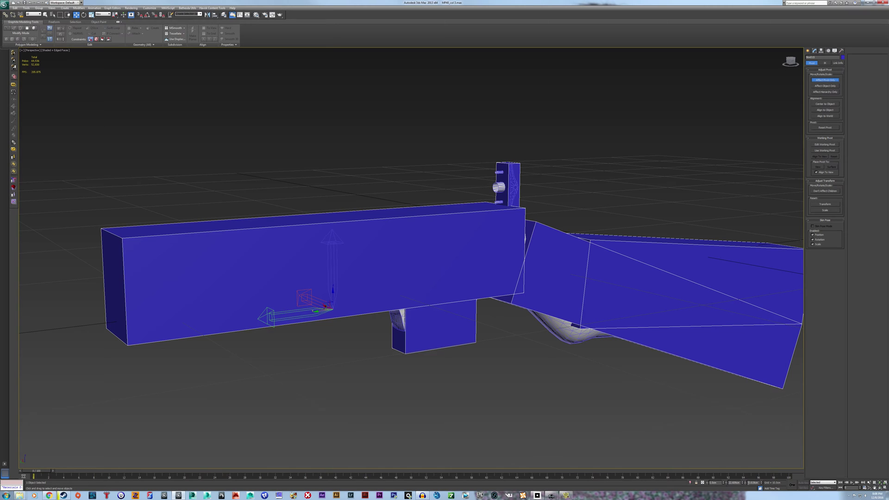
pyautogui.rightClick(743, 483)
pyautogui.rightClick(762, 483)
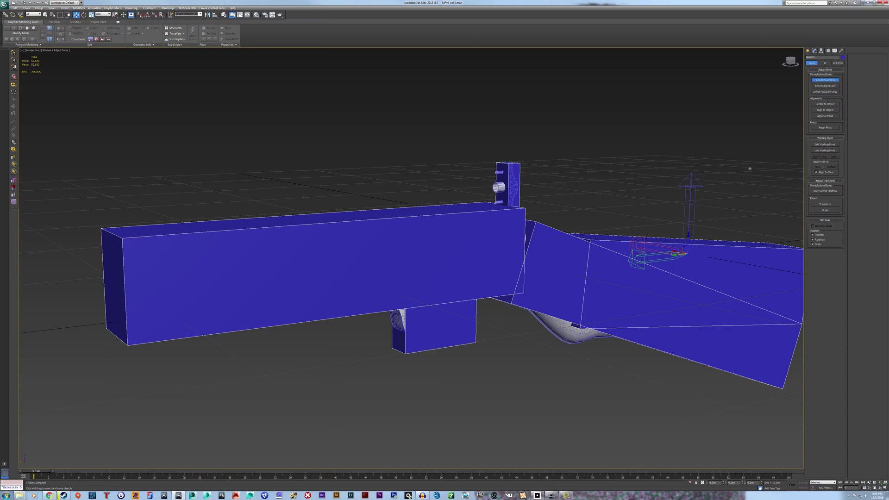
pyautogui.click(827, 81)
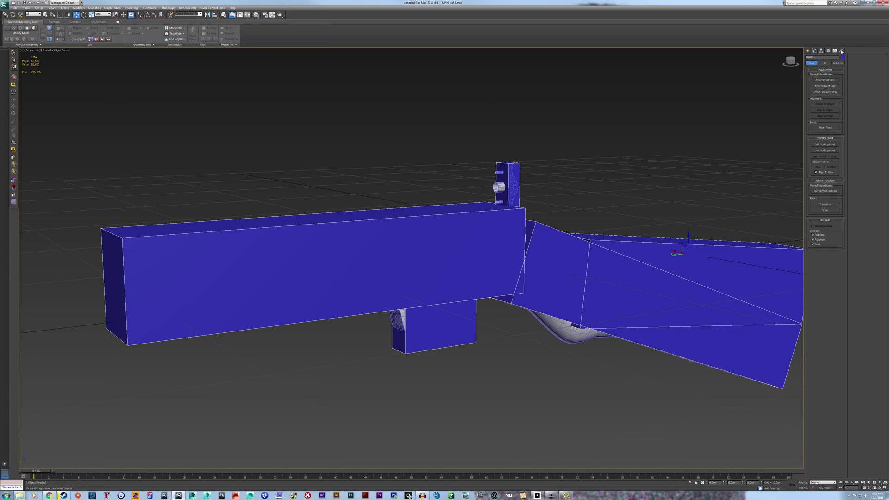
# Apply Reset XForm to the combined collision object and zero the X, Y and Z position of the modifier's center
pyautogui.click(841, 51)
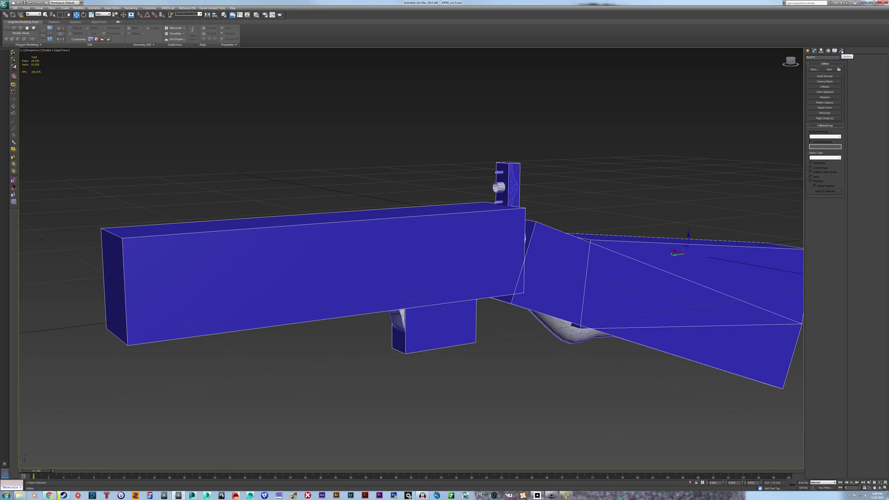
pyautogui.click(830, 108)
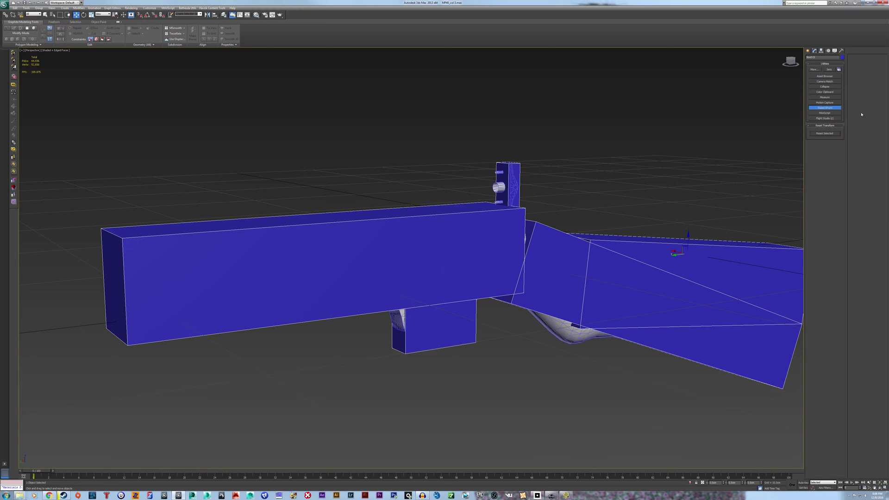
pyautogui.click(814, 51)
pyautogui.click(811, 69)
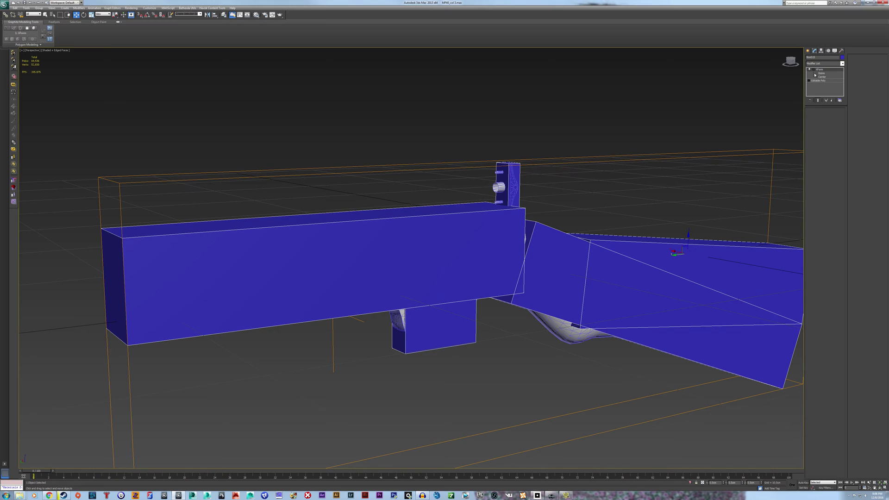
pyautogui.click(820, 77)
pyautogui.rightClick(723, 483)
pyautogui.rightClick(742, 483)
pyautogui.rightClick(760, 483)
# Collapse the XForm modifier into the editable poly and accept the warning
pyautogui.rightClick(819, 70)
pyautogui.click(840, 112)
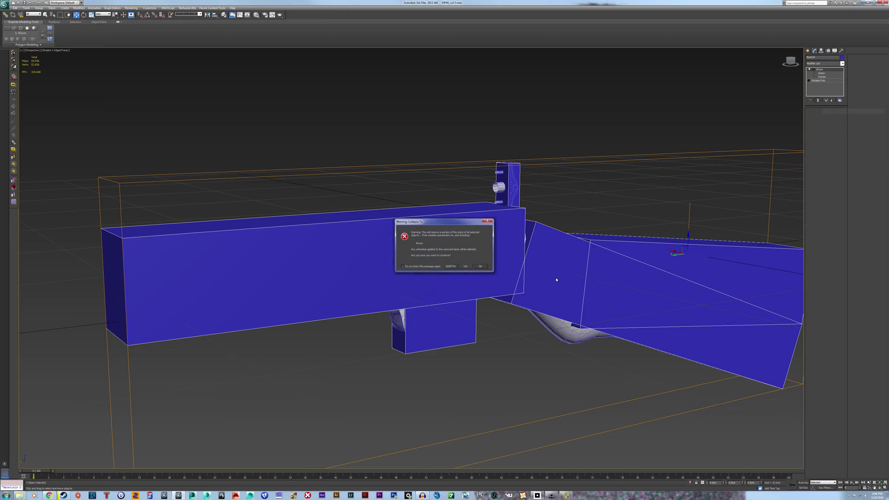
pyautogui.click(465, 266)
pyautogui.moveTo(594, 352); pyautogui.dragTo(576, 336, button='middle')
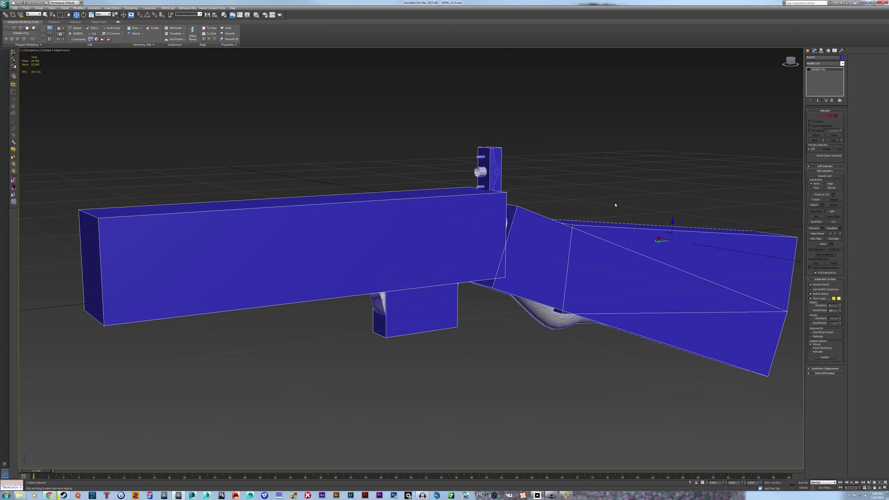
pyautogui.press('e')
pyautogui.press('w')
# Reset the combined object's XForm a second time and collapse the new modifier into the editable poly
pyautogui.click(841, 51)
pyautogui.click(824, 134)
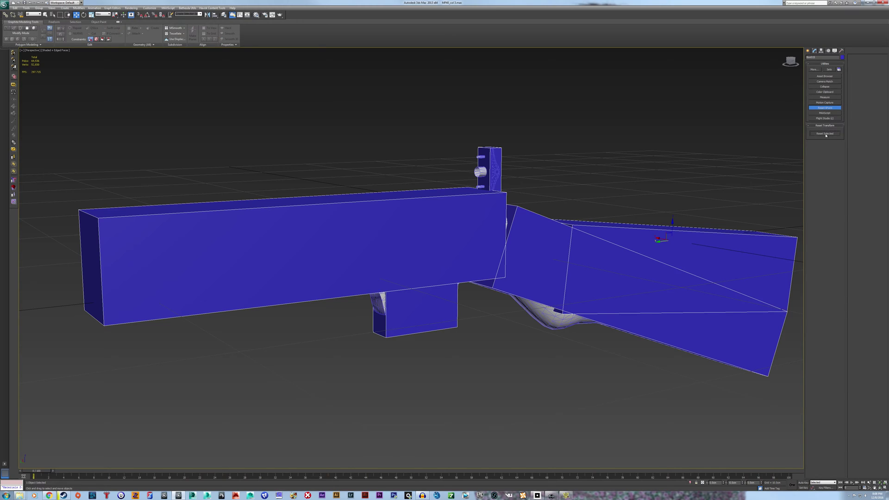
pyautogui.click(814, 50)
pyautogui.click(812, 69)
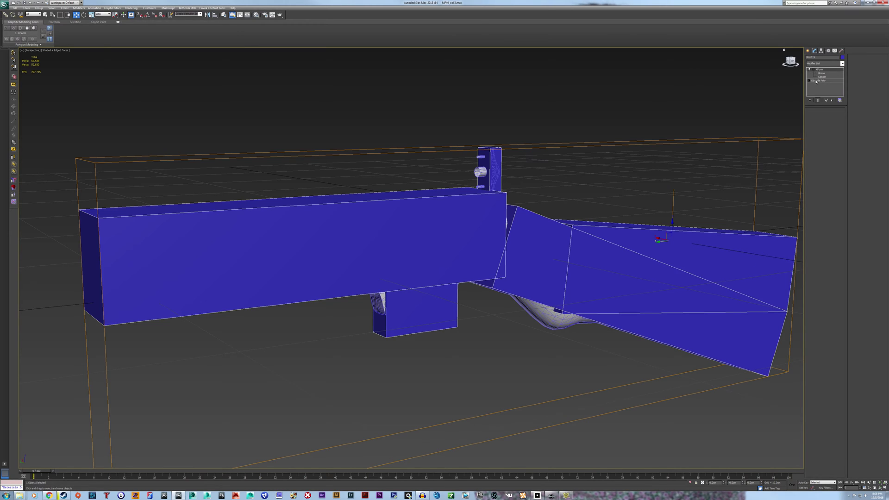
pyautogui.click(820, 76)
pyautogui.rightClick(820, 73)
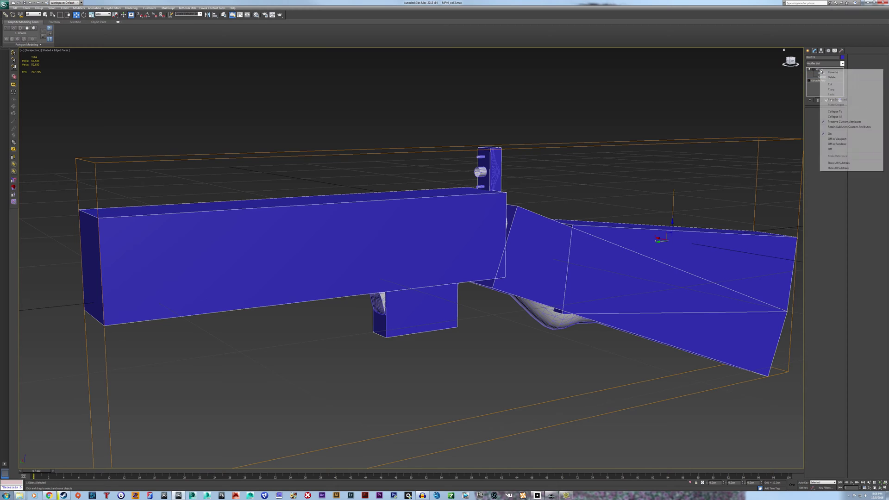
pyautogui.click(833, 114)
pyautogui.click(466, 266)
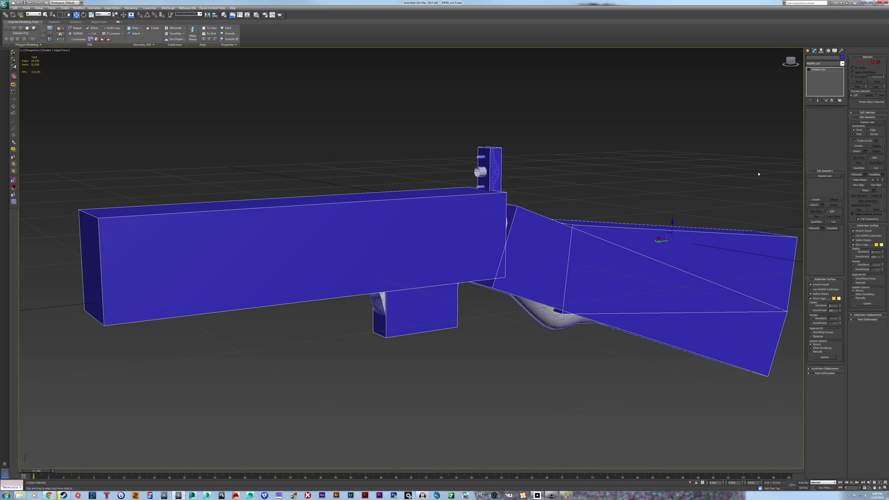
# Detach the upper and lower stock box elements from the combined collision object as separate objects with their default names
pyautogui.moveTo(601, 153); pyautogui.dragTo(618, 151, button='middle')
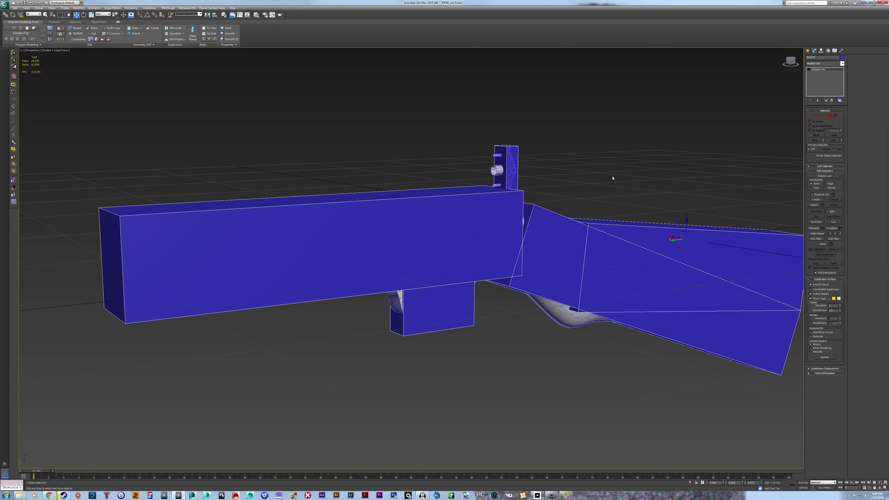
pyautogui.moveTo(579, 176); pyautogui.dragTo(601, 190, button='middle')
pyautogui.click(601, 190)
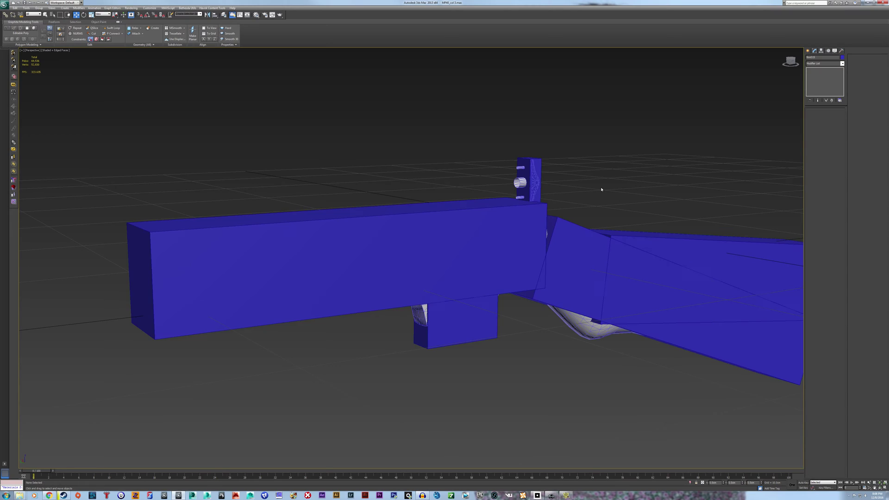
pyautogui.click(528, 207)
pyautogui.moveTo(589, 185); pyautogui.dragTo(558, 182, button='middle')
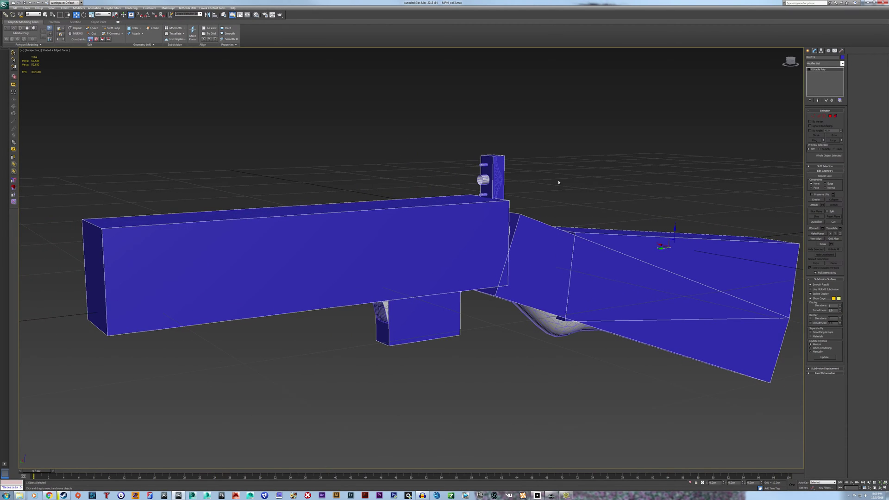
pyautogui.click(835, 116)
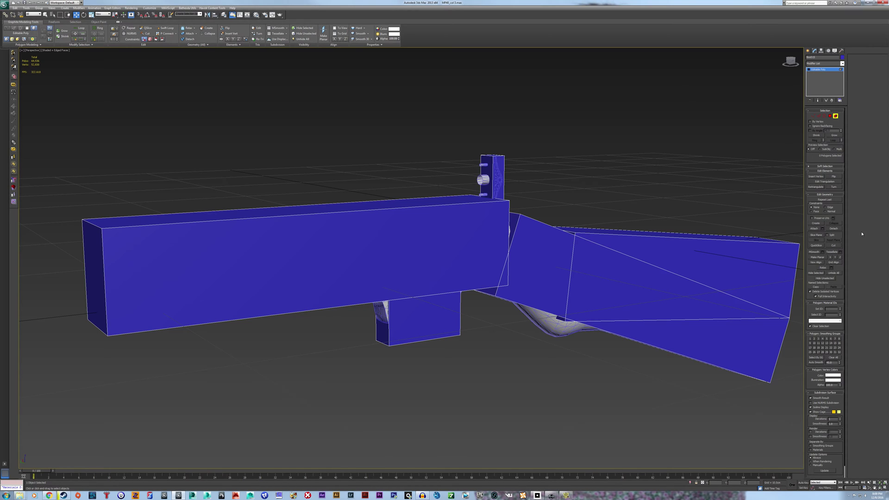
pyautogui.click(699, 248)
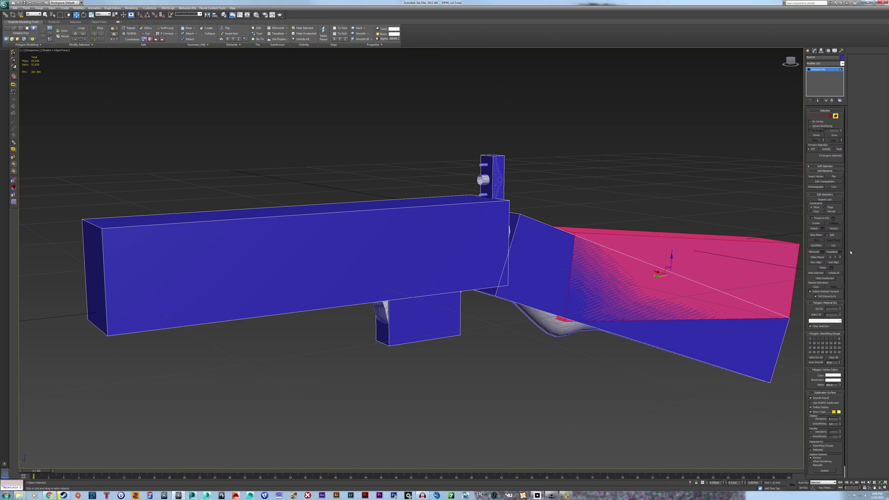
pyautogui.click(833, 228)
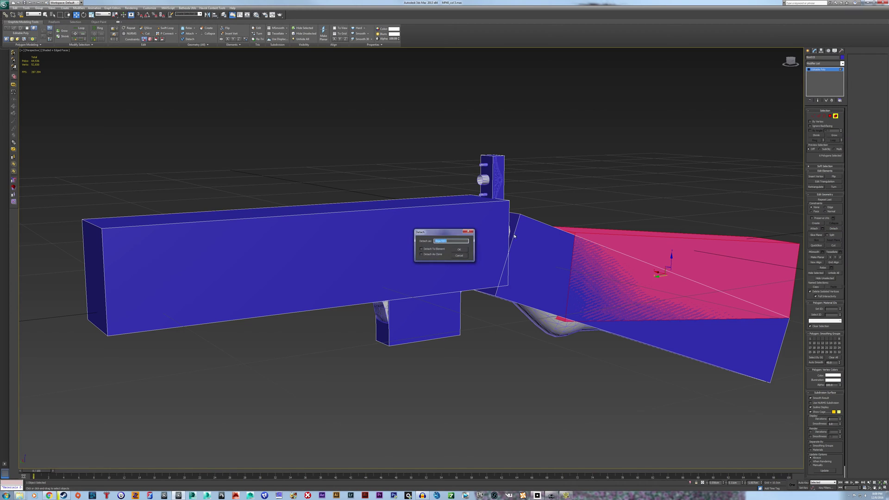
pyautogui.click(464, 250)
pyautogui.click(540, 225)
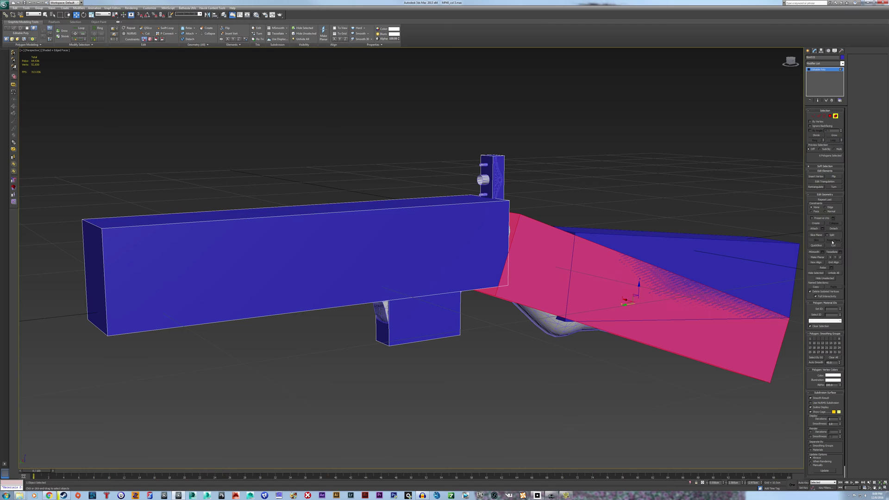
pyautogui.click(833, 229)
pyautogui.click(464, 250)
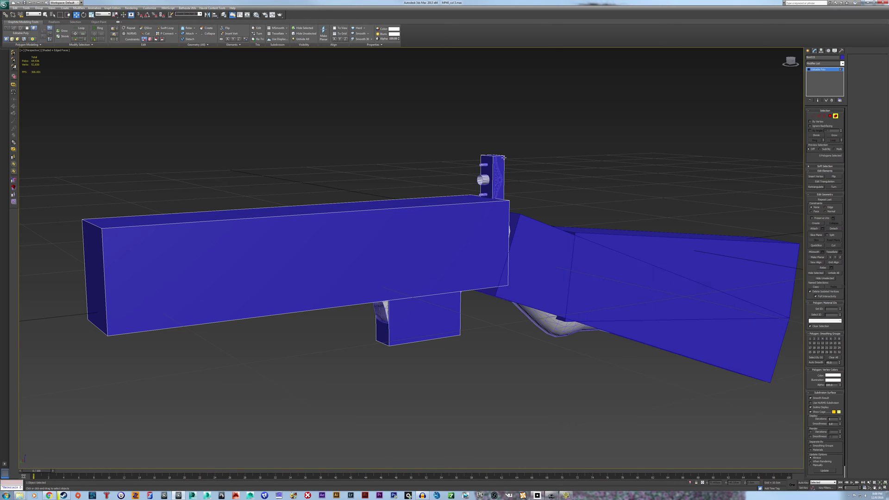
# Detach the rear plate box and trigger guard box as separate objects, and leave element editing
pyautogui.click(492, 176)
pyautogui.click(833, 229)
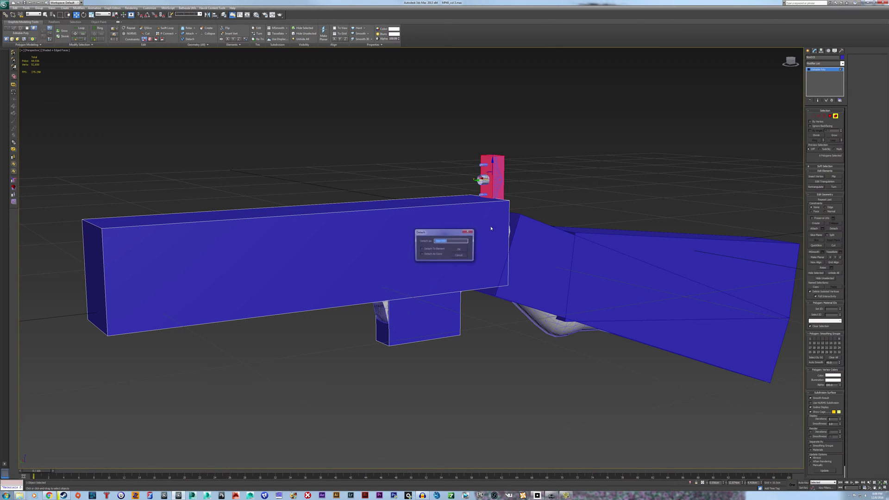
pyautogui.click(463, 250)
pyautogui.click(419, 319)
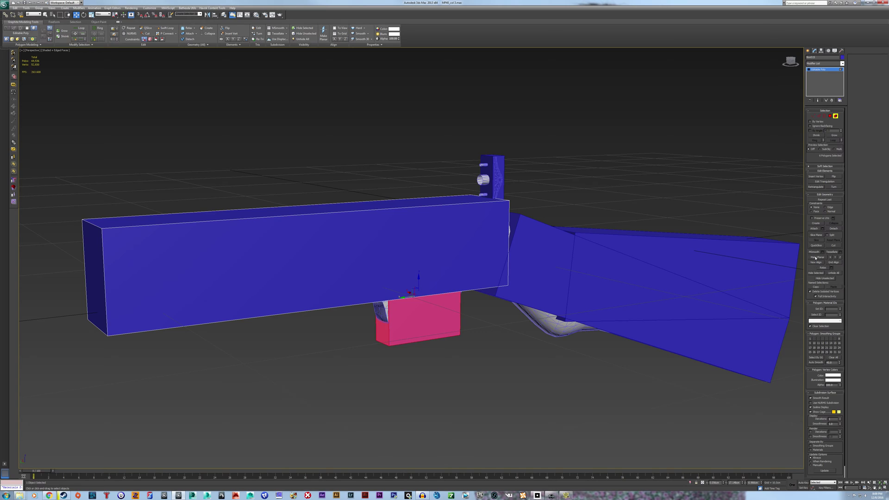
pyautogui.click(834, 229)
pyautogui.click(464, 250)
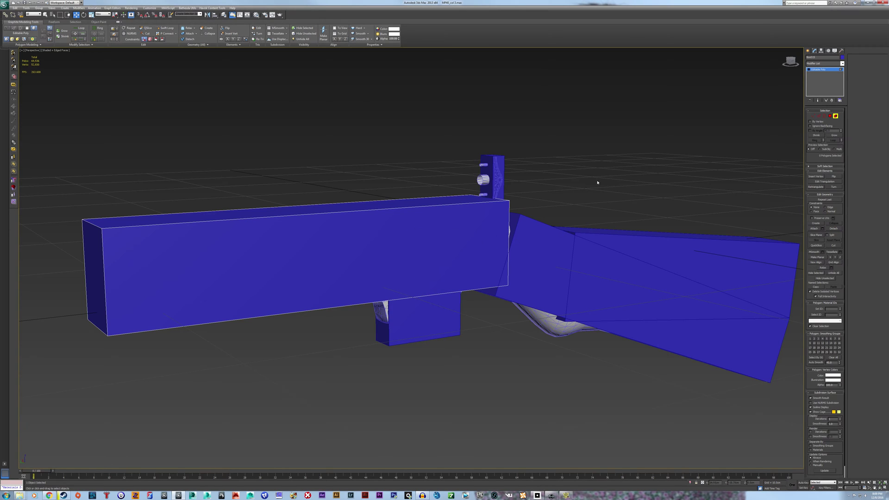
pyautogui.click(835, 116)
# Select the gun mesh and bring up the Parameter Editor for it
pyautogui.moveTo(600, 181); pyautogui.dragTo(622, 185, button='middle')
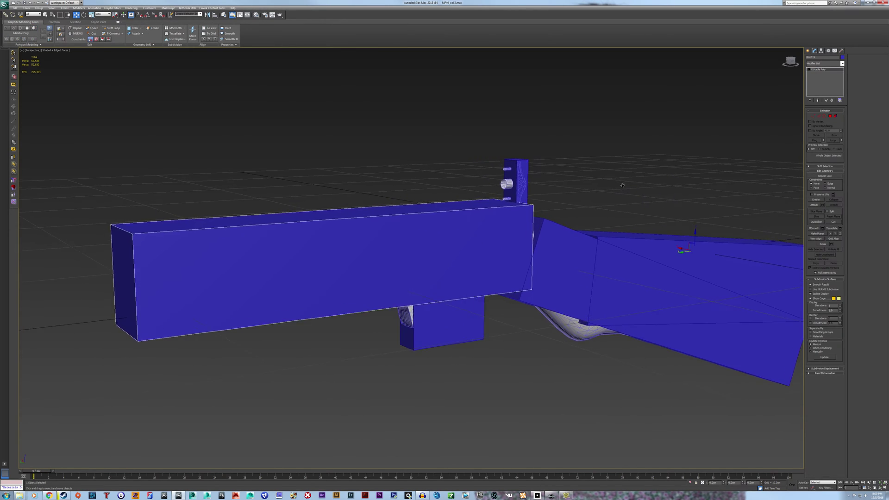
pyautogui.click(613, 379)
pyautogui.click(584, 333)
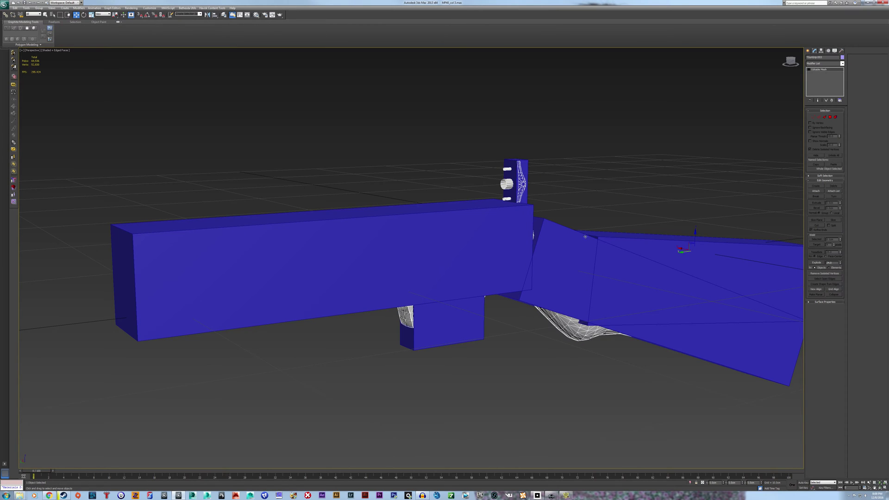
pyautogui.keyDown('alt'); pyautogui.moveTo(631, 202); pyautogui.dragTo(635, 201, button='middle'); pyautogui.keyUp('alt')
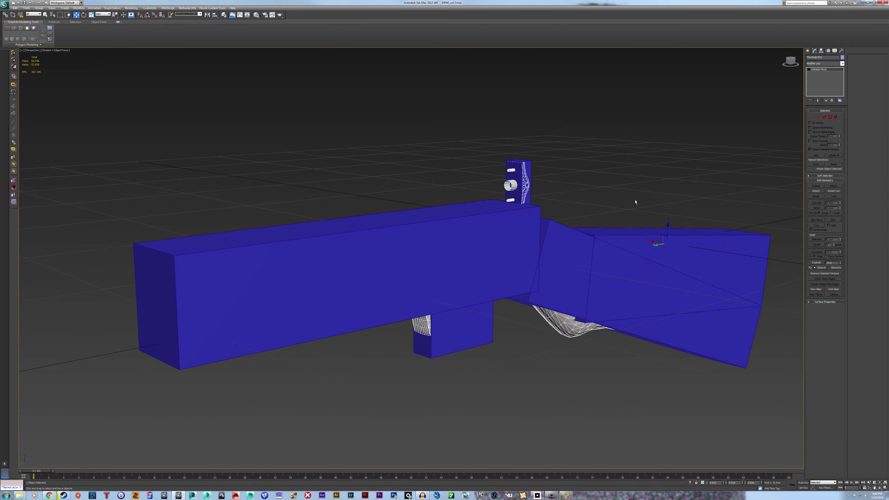
pyautogui.moveTo(338, 116); pyautogui.dragTo(337, 129, button='middle')
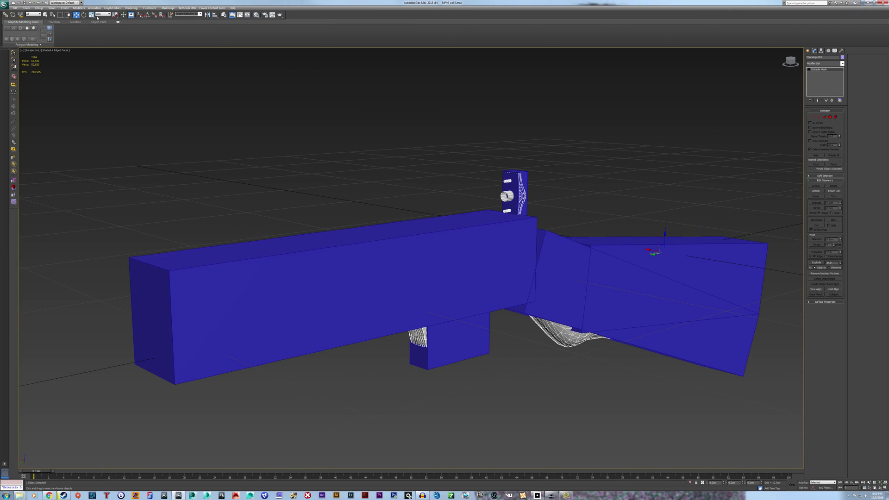
pyautogui.click(95, 8)
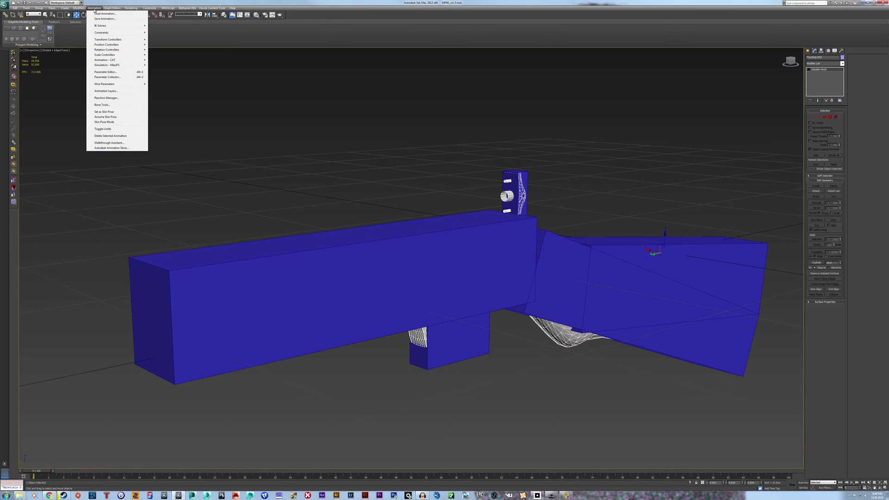
pyautogui.click(116, 72)
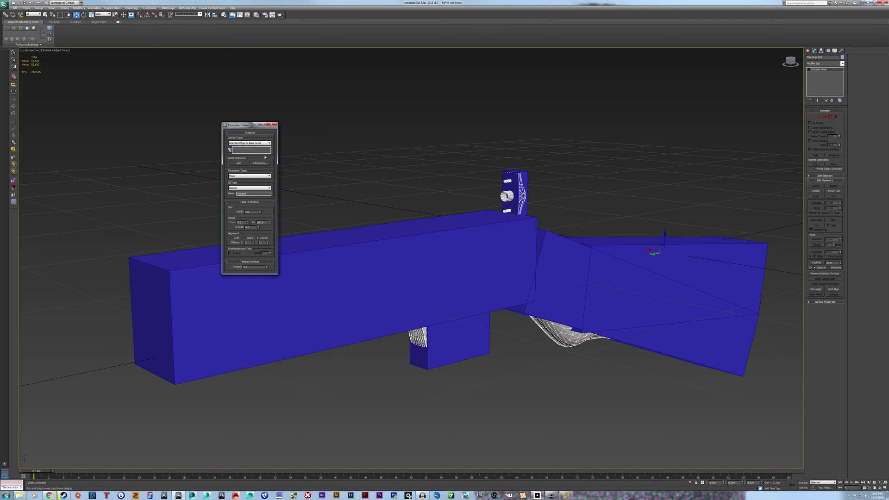
# Add a named String-type custom attribute to the gun mesh's base level and close the Parameter Editor
pyautogui.click(236, 175)
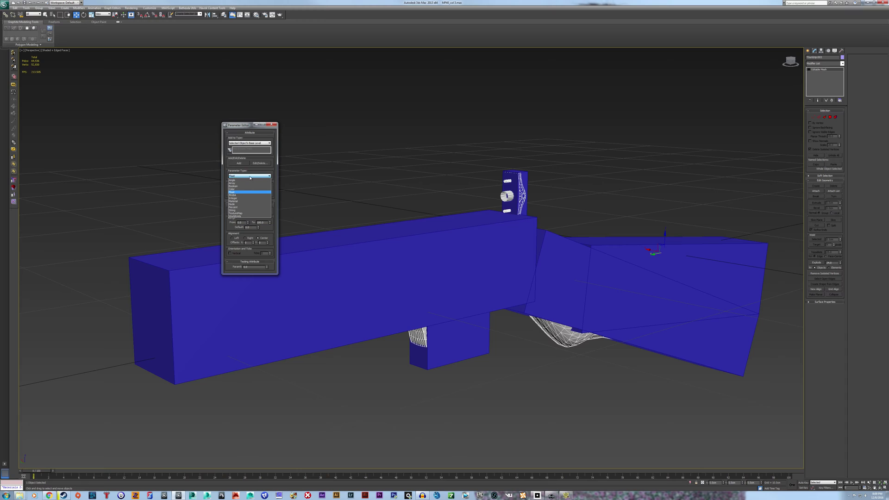
pyautogui.click(241, 210)
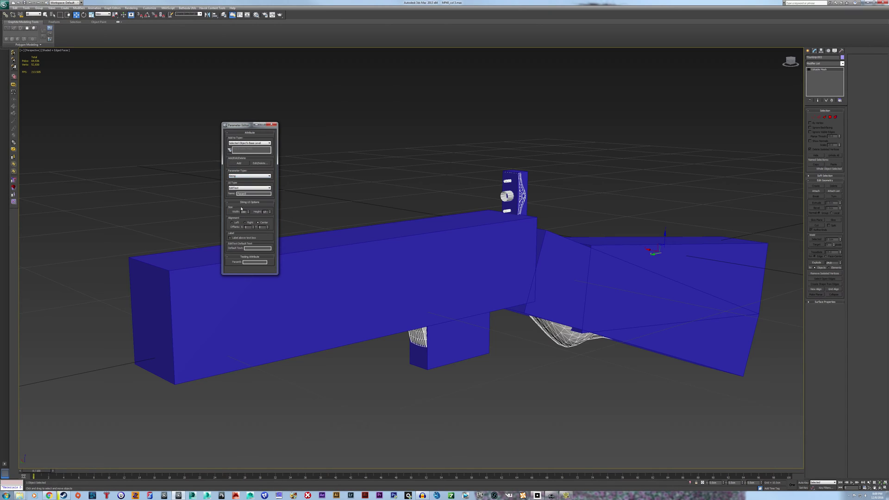
pyautogui.moveTo(253, 194); pyautogui.dragTo(197, 195)
pyautogui.write('g')
pyautogui.click(241, 164)
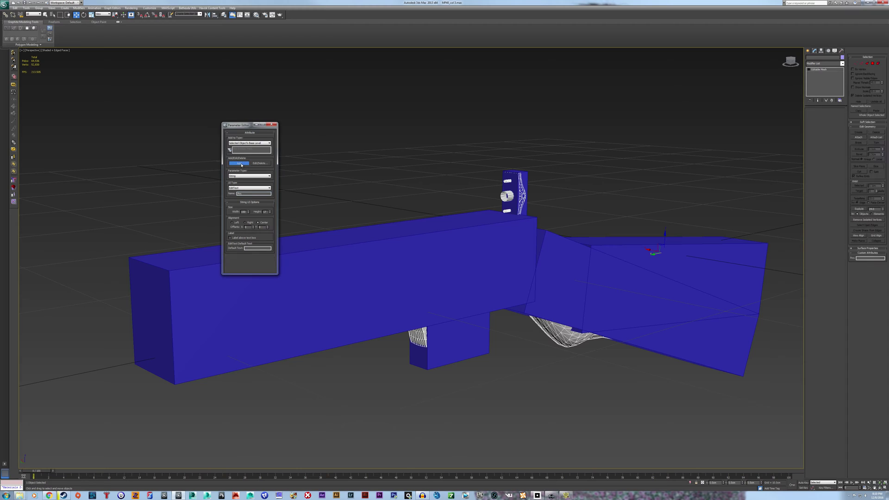
pyautogui.click(274, 125)
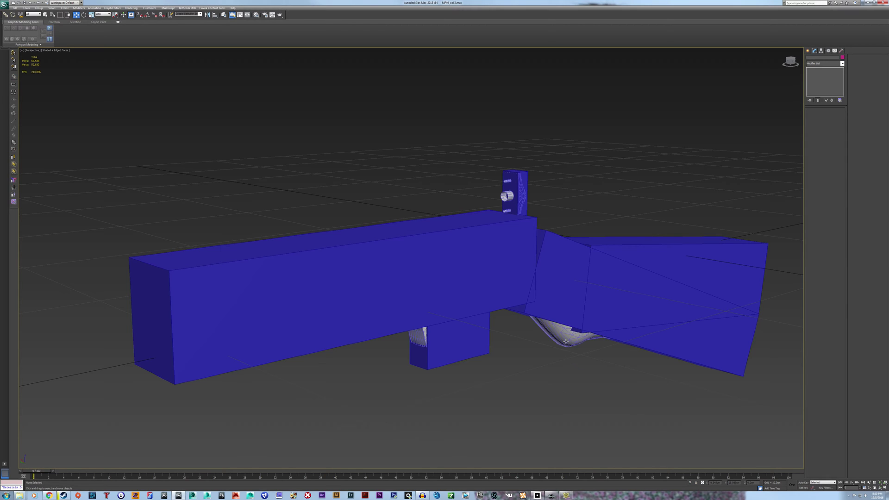
# Select the gun mesh again and open the Material Editor beside it
pyautogui.moveTo(643, 183); pyautogui.dragTo(625, 175, button='middle')
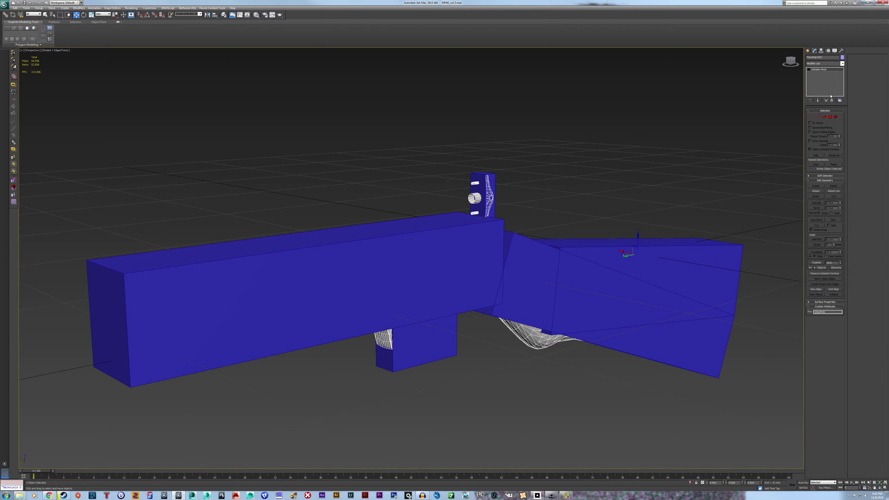
pyautogui.click(255, 15)
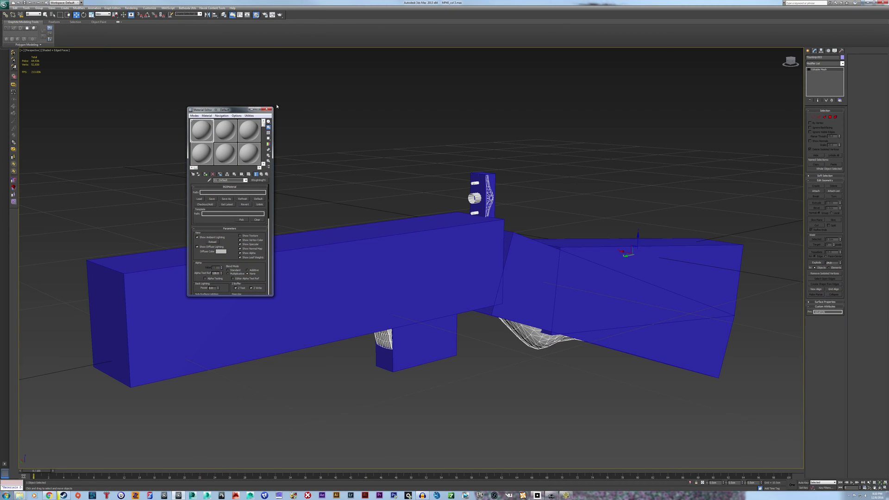
pyautogui.moveTo(225, 110); pyautogui.dragTo(238, 135)
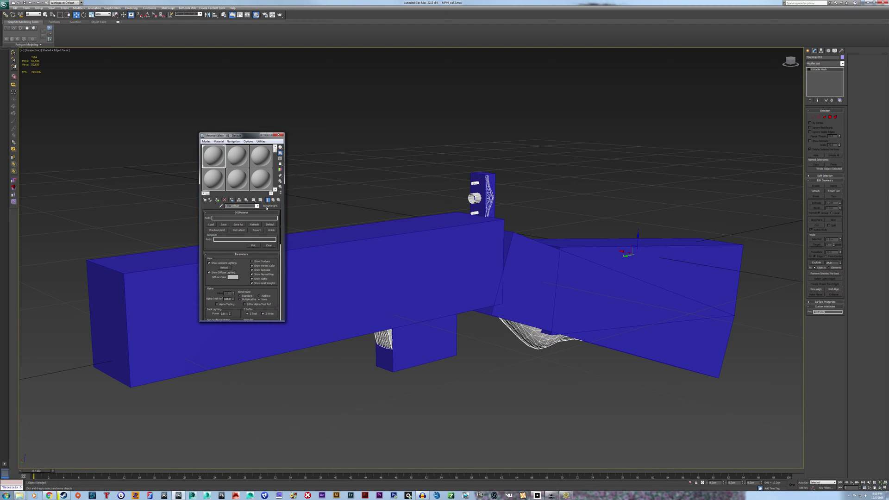
pyautogui.click(245, 153)
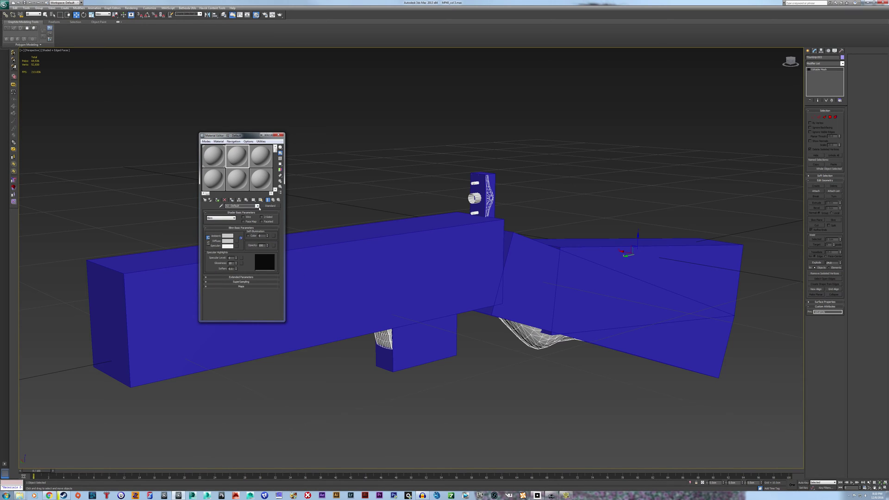
pyautogui.click(268, 206)
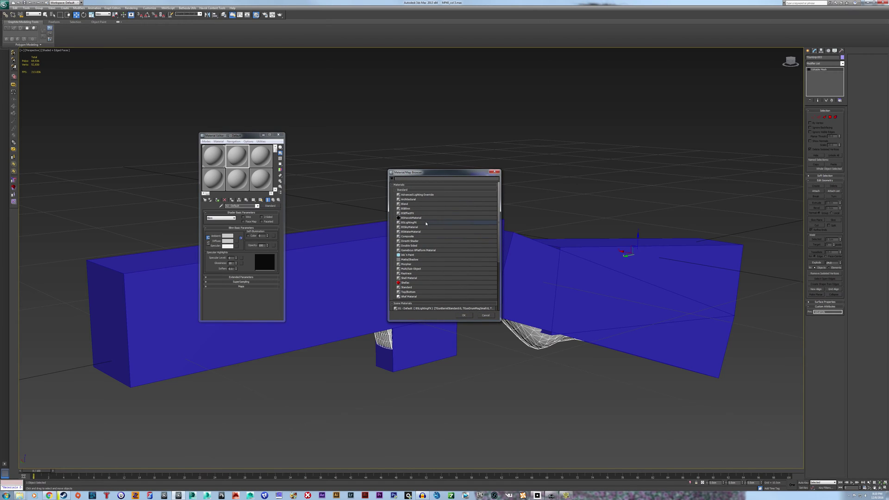
pyautogui.click(413, 223)
pyautogui.click(485, 316)
# Assign the first sample slot's material to the gun mesh and close the Material Editor
pyautogui.click(216, 158)
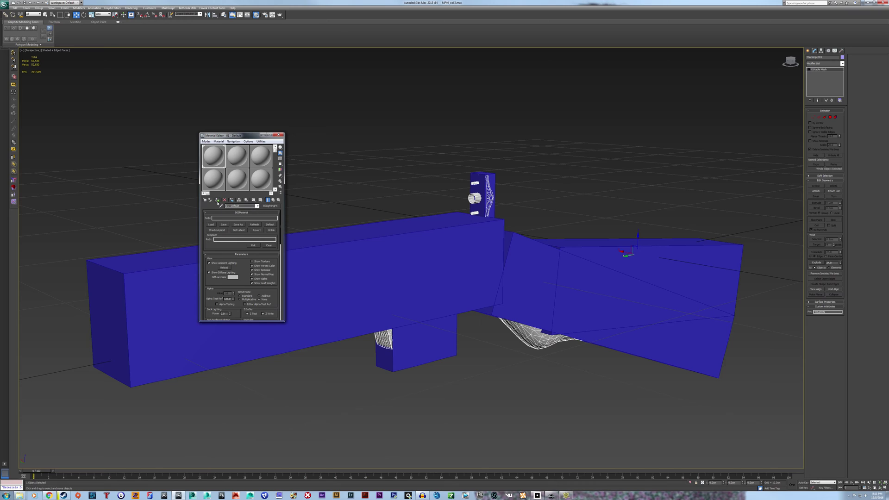
pyautogui.click(217, 201)
pyautogui.click(280, 134)
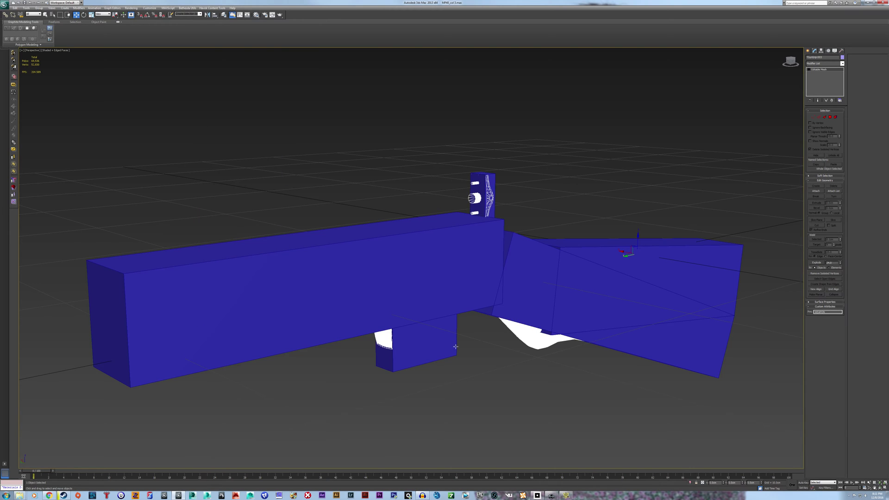
# Link the long box around the gun's front and body to the gun mesh as its parent
pyautogui.keyDown('alt'); pyautogui.moveTo(602, 351); pyautogui.dragTo(602, 307, button='middle'); pyautogui.keyUp('alt')
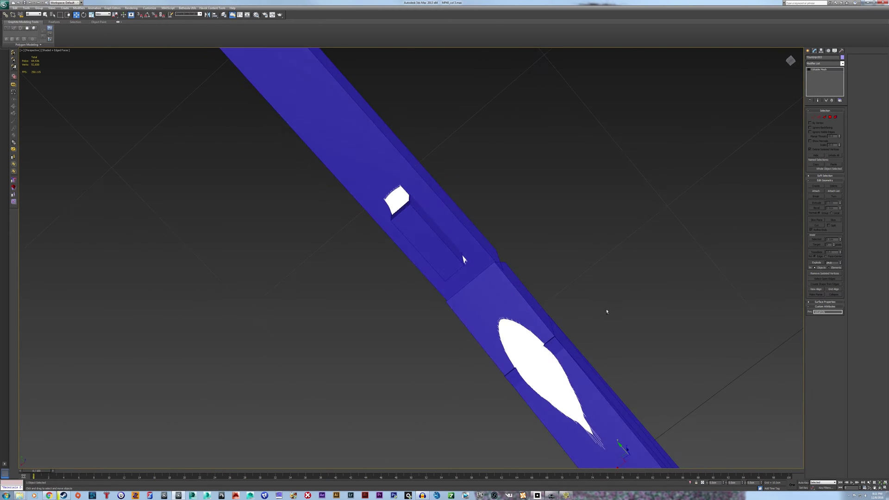
pyautogui.keyDown('alt'); pyautogui.moveTo(606, 311); pyautogui.dragTo(555, 194, button='middle'); pyautogui.keyUp('alt')
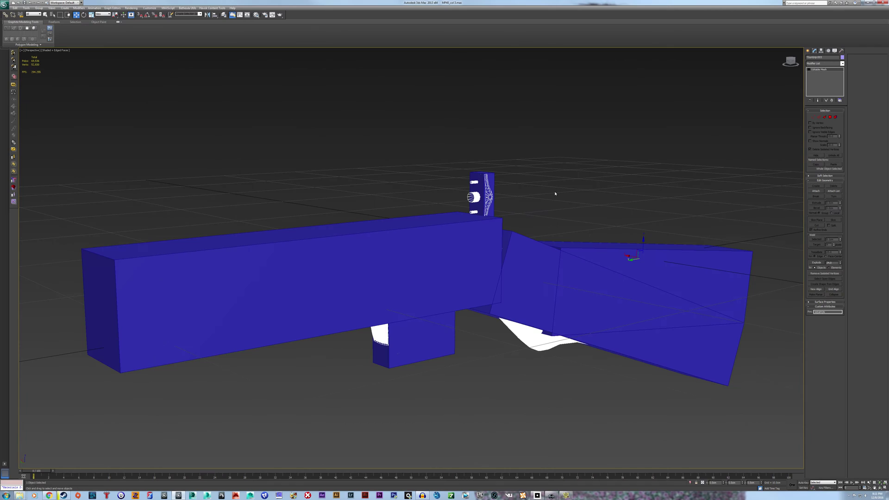
pyautogui.moveTo(586, 373); pyautogui.dragTo(615, 366, button='middle')
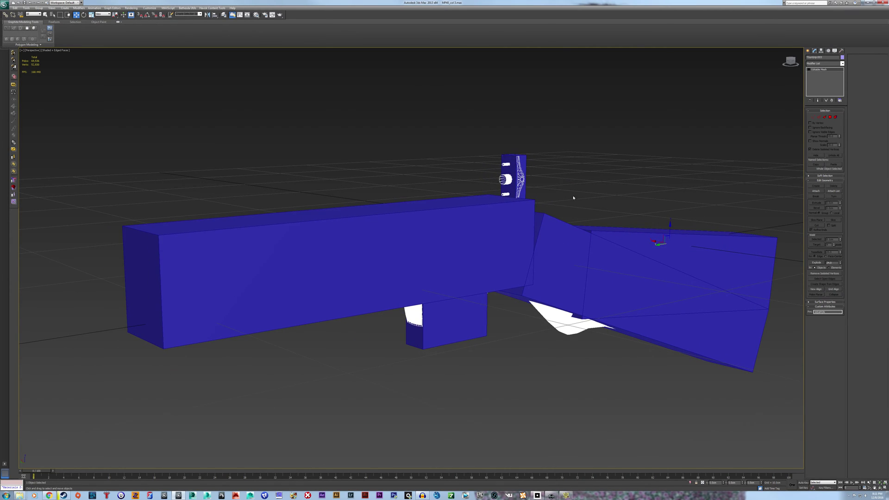
pyautogui.click(518, 214)
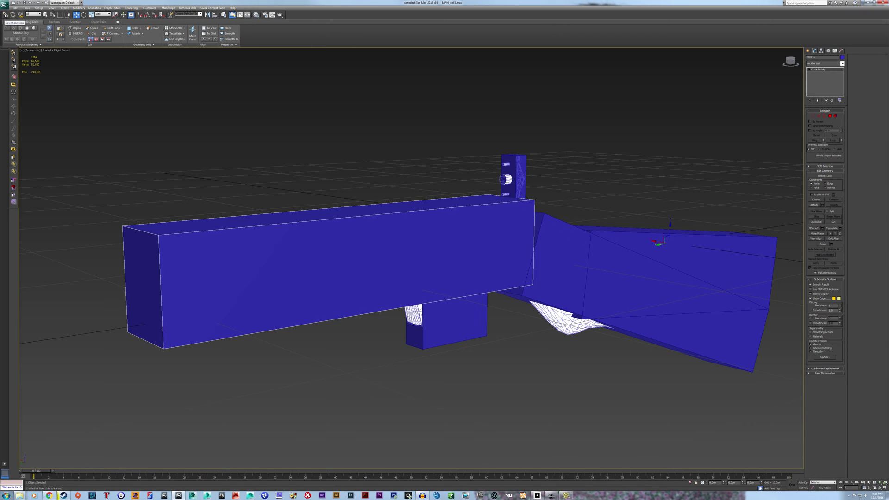
pyautogui.click(6, 15)
pyautogui.press('h')
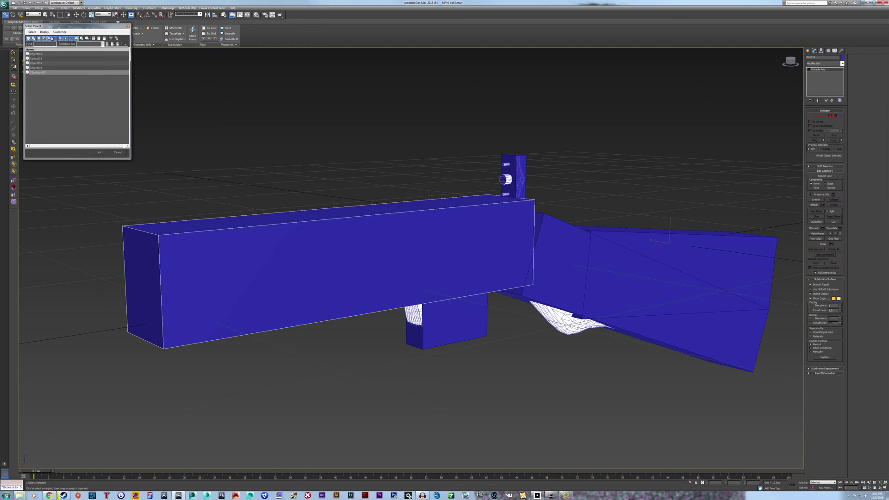
pyautogui.moveTo(48, 27); pyautogui.dragTo(123, 77)
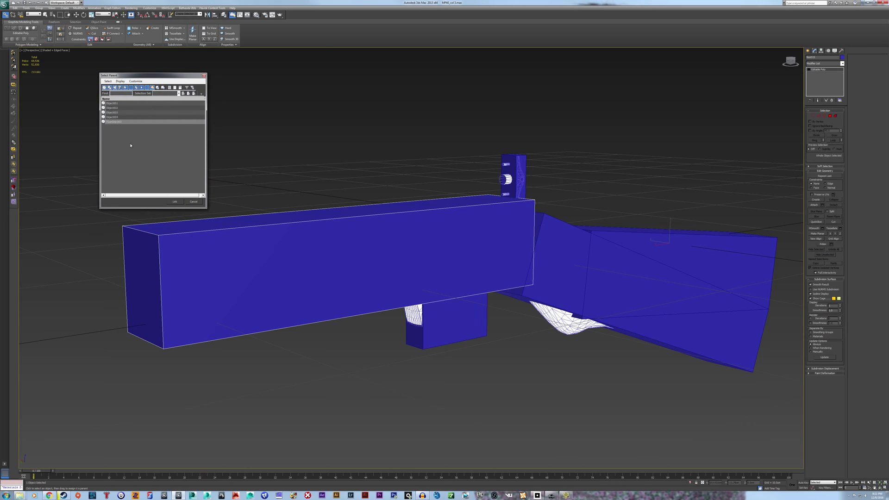
pyautogui.click(123, 123)
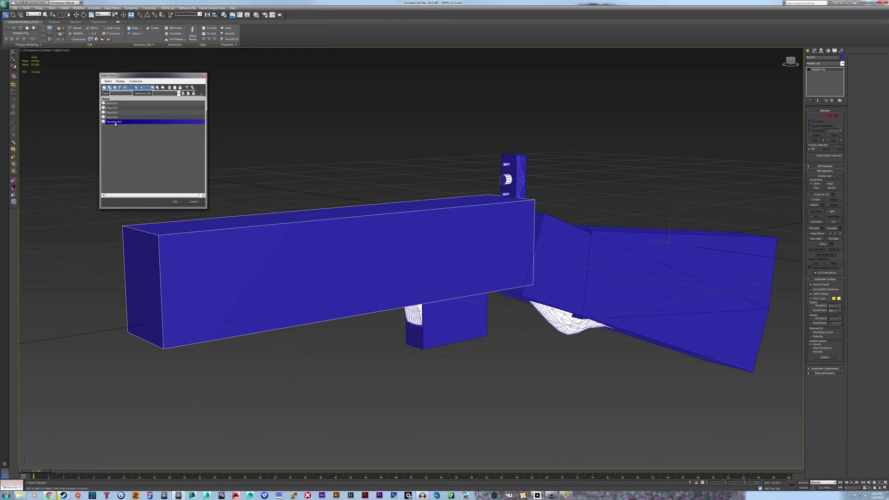
pyautogui.click(175, 202)
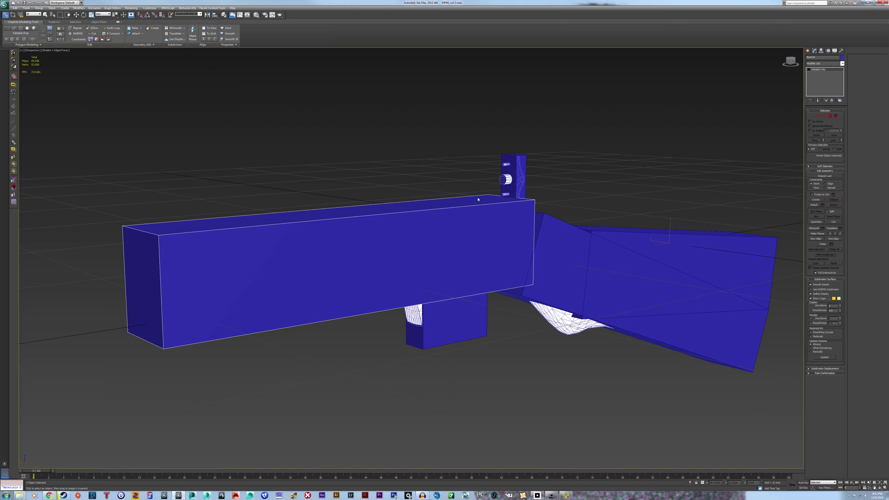
# Link the lower stock box and the small box beneath the long body box to the gun mesh
pyautogui.click(551, 238)
pyautogui.press('h')
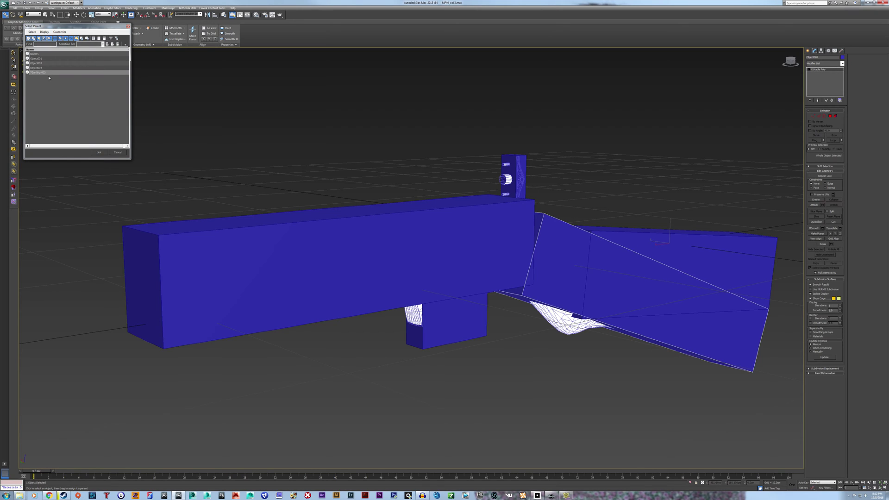
pyautogui.click(46, 73)
pyautogui.click(98, 152)
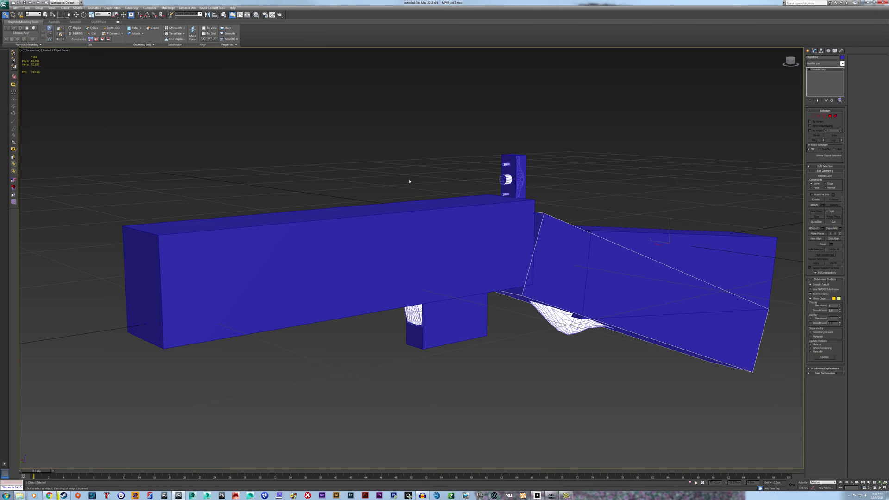
pyautogui.click(418, 337)
pyautogui.press('h')
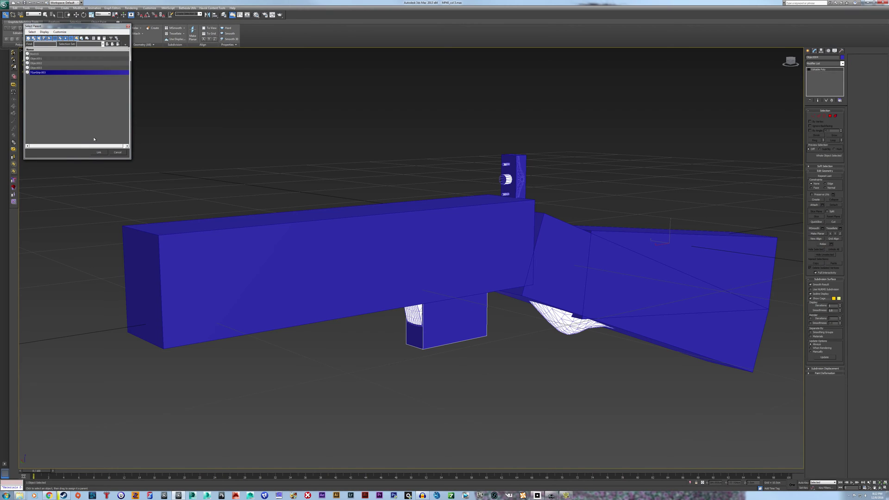
pyautogui.click(99, 152)
# Link the upright box above the gun body and the upper stock box to the gun mesh
pyautogui.click(525, 160)
pyautogui.press('h')
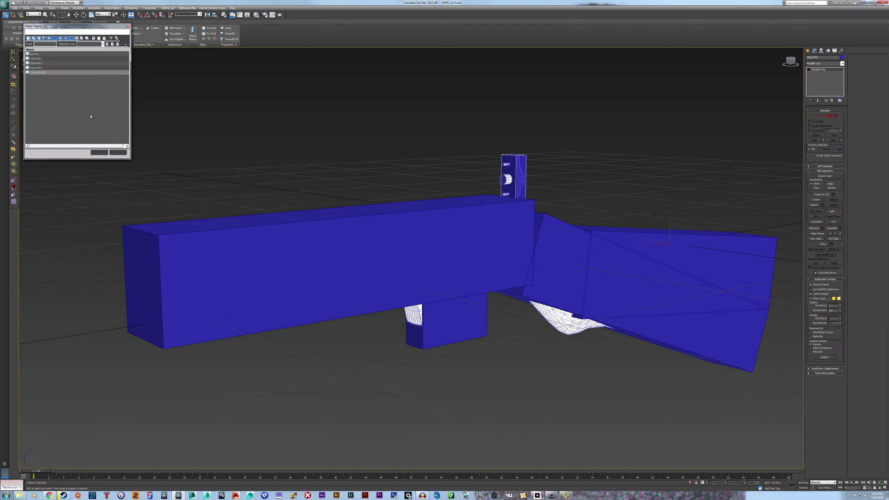
pyautogui.click(46, 72)
pyautogui.click(99, 152)
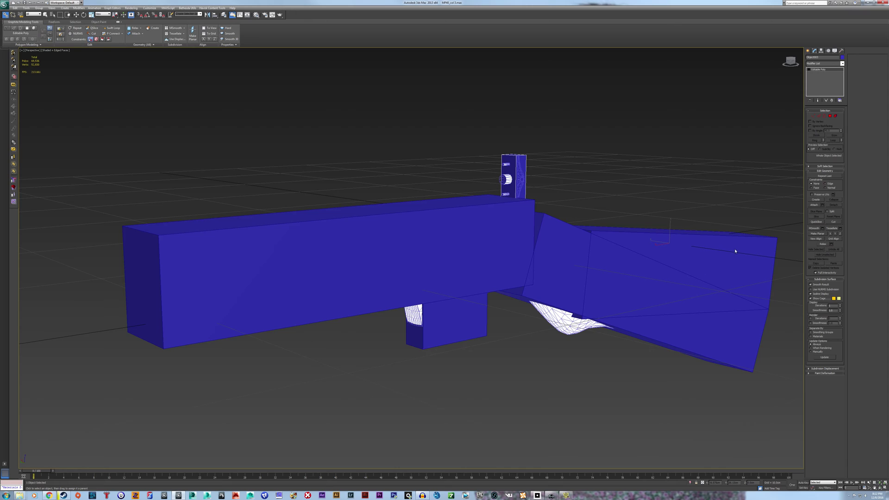
pyautogui.click(670, 246)
pyautogui.press('h')
pyautogui.click(51, 73)
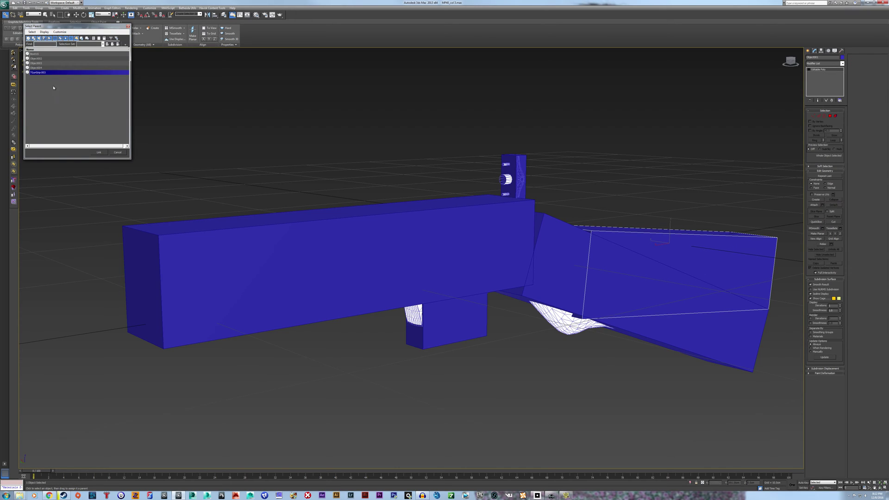
pyautogui.click(104, 153)
# Link the lower stock box to the gun mesh once more and leave linking mode
pyautogui.click(699, 326)
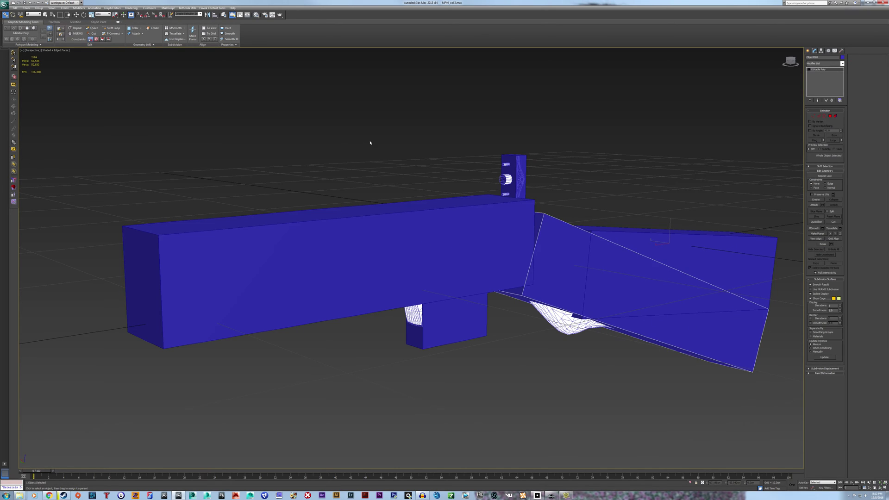
pyautogui.press('h')
pyautogui.click(39, 72)
pyautogui.click(99, 152)
pyautogui.rightClick(167, 135)
pyautogui.rightClick(168, 134)
# List the scene objects with their children shown and check that every collision box sits beneath the gun mesh in the hierarchy
pyautogui.press('h')
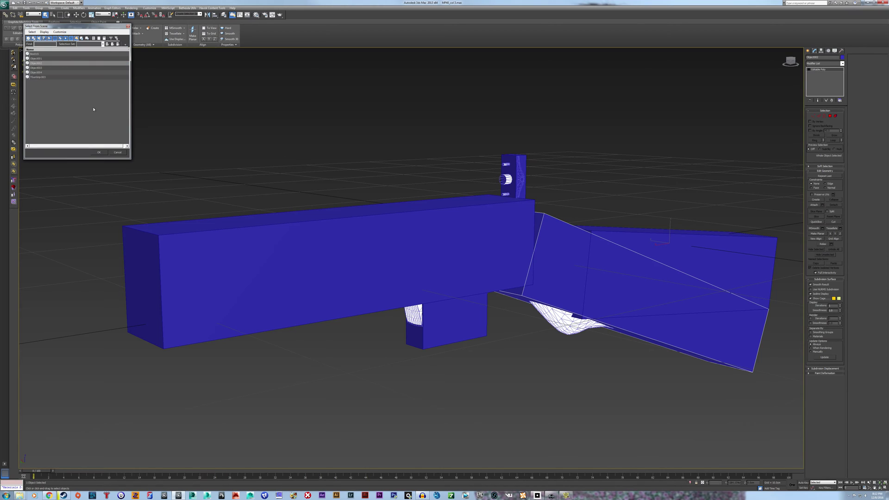
pyautogui.click(44, 32)
pyautogui.click(55, 43)
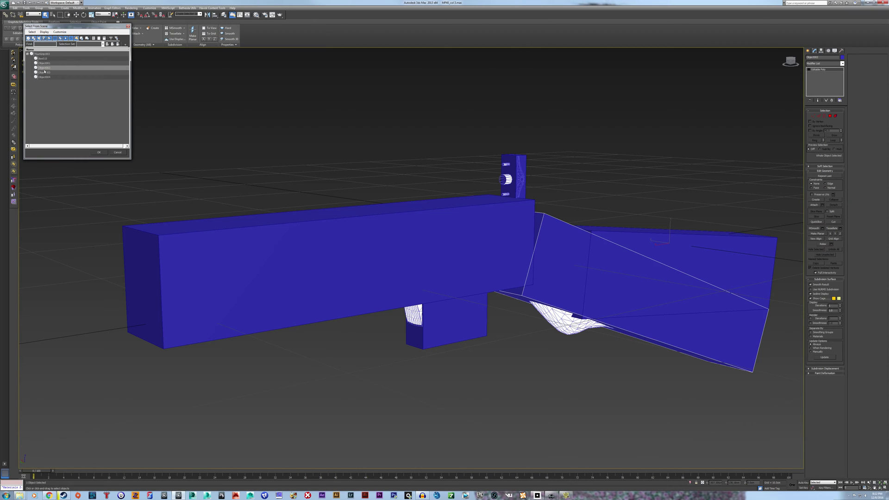
pyautogui.click(45, 54)
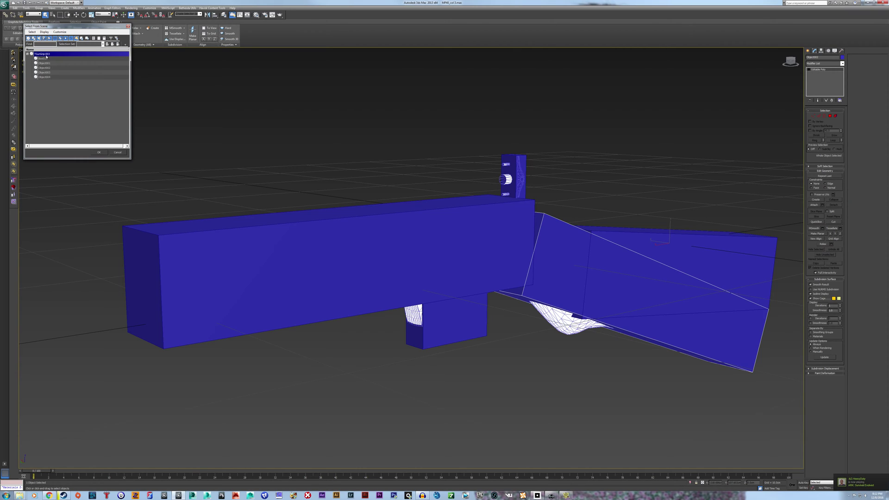
pyautogui.click(46, 59)
pyautogui.click(46, 62)
pyautogui.click(47, 68)
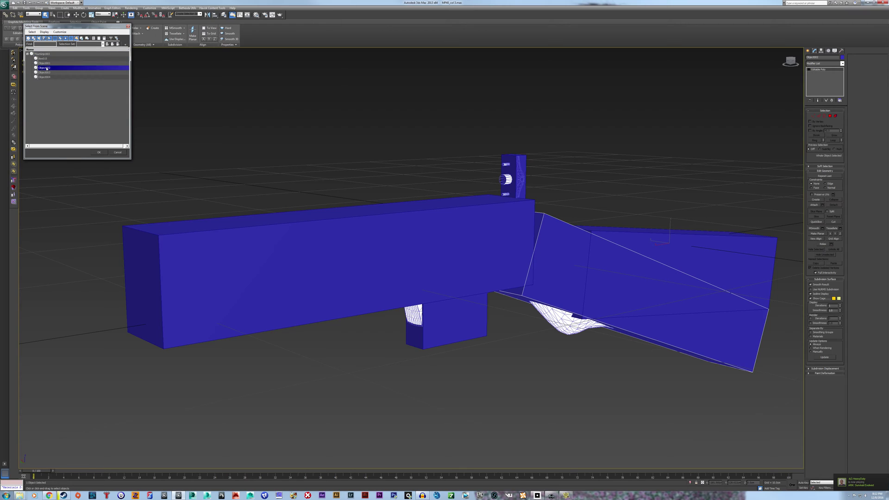
pyautogui.click(46, 72)
pyautogui.click(46, 76)
pyautogui.click(46, 59)
pyautogui.click(47, 63)
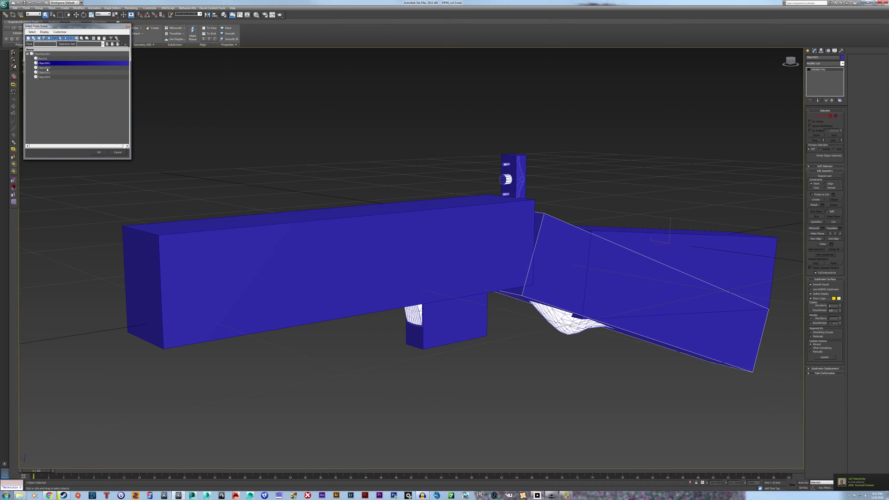
pyautogui.click(47, 68)
pyautogui.click(47, 72)
pyautogui.click(48, 77)
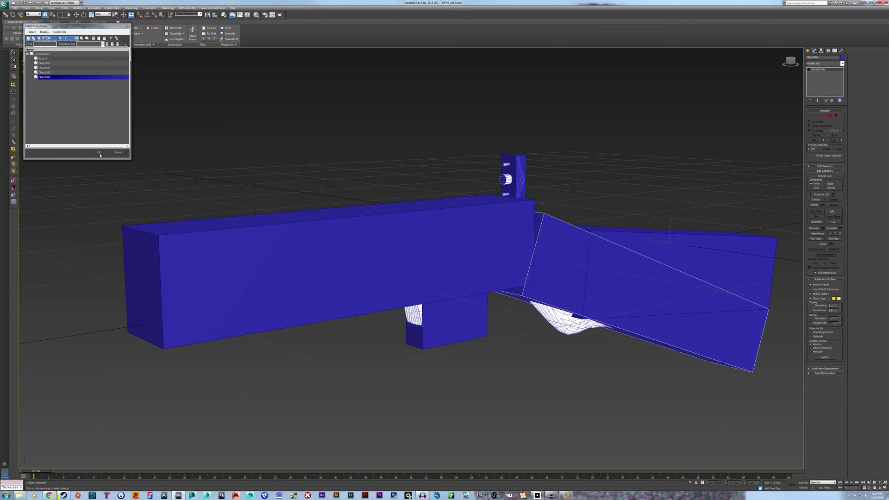
pyautogui.click(98, 153)
# Select all objects in the scene and create a Havok rigid body with proxies from them
pyautogui.click(561, 387)
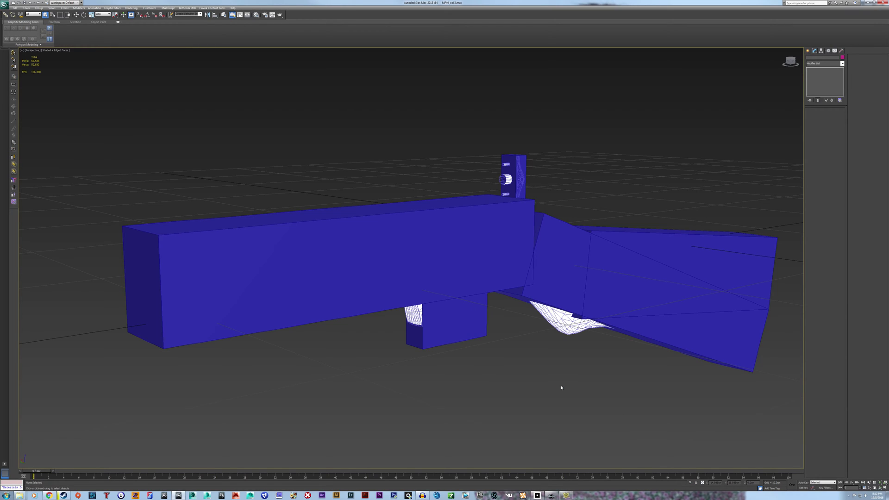
pyautogui.hotkey('ctrl', 'a')
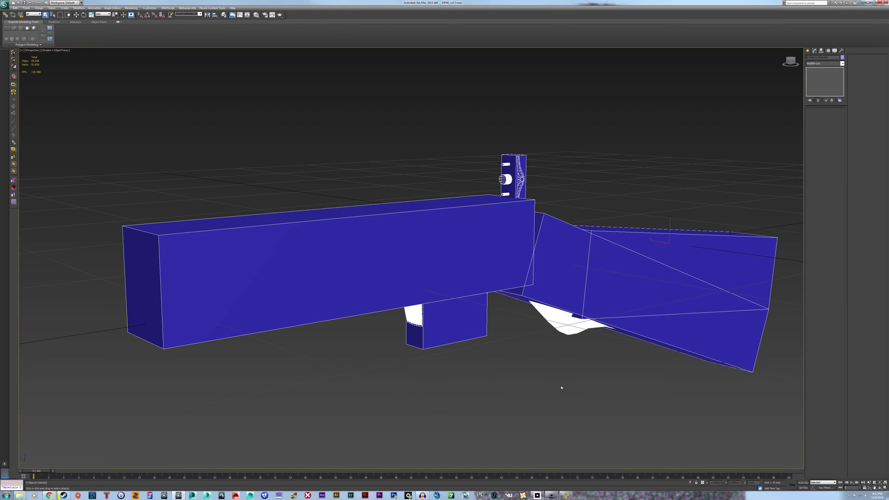
pyautogui.click(209, 8)
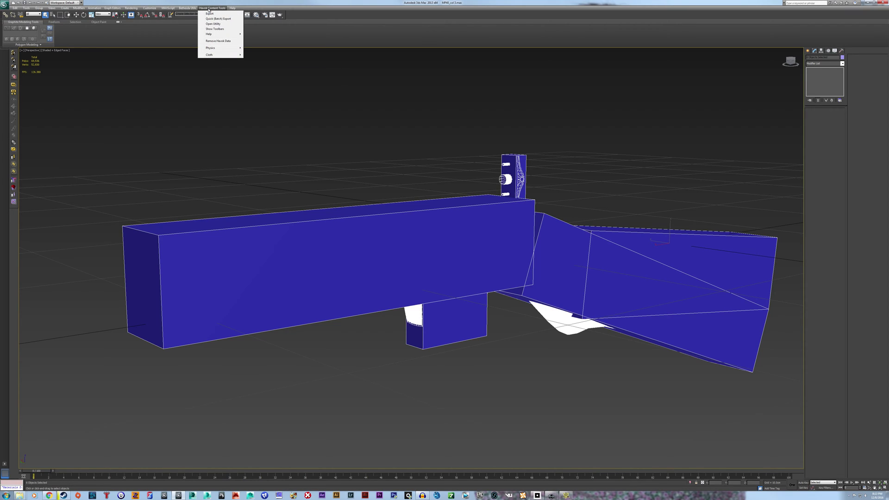
pyautogui.moveTo(211, 48)
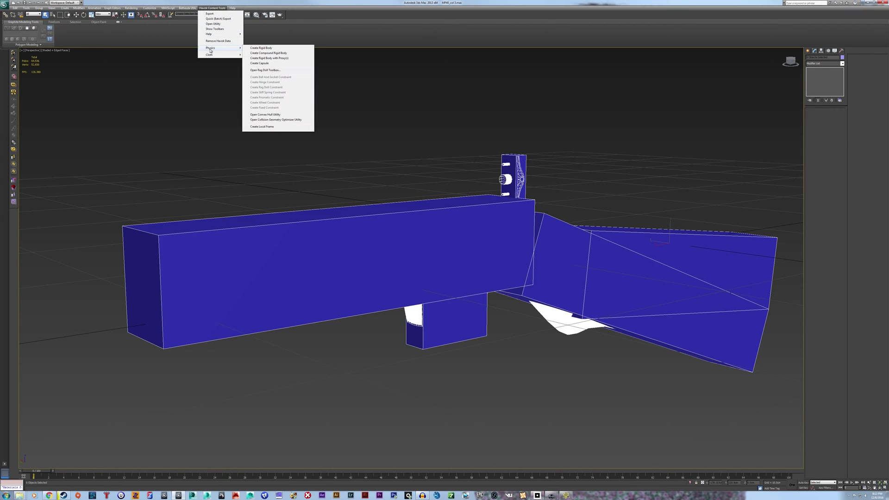
pyautogui.click(290, 61)
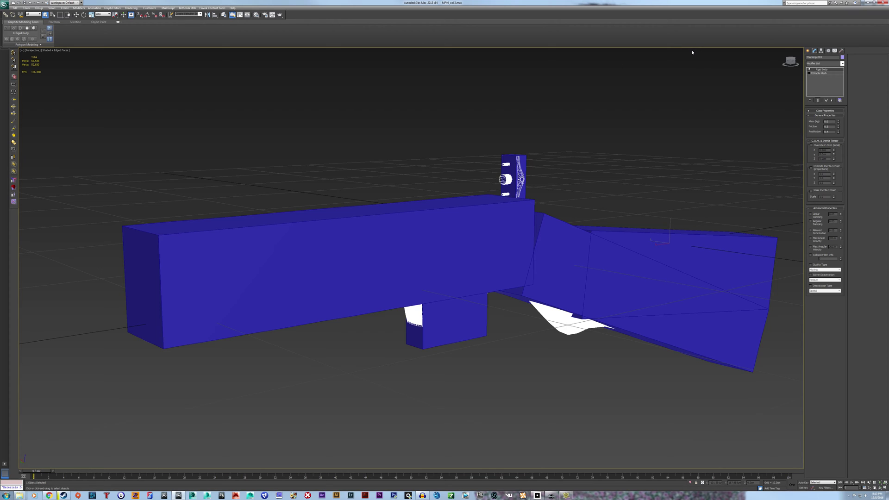
# Set the collision shape type of the long body box and the upright box above it to Box
pyautogui.moveTo(660, 170); pyautogui.dragTo(626, 145, button='middle')
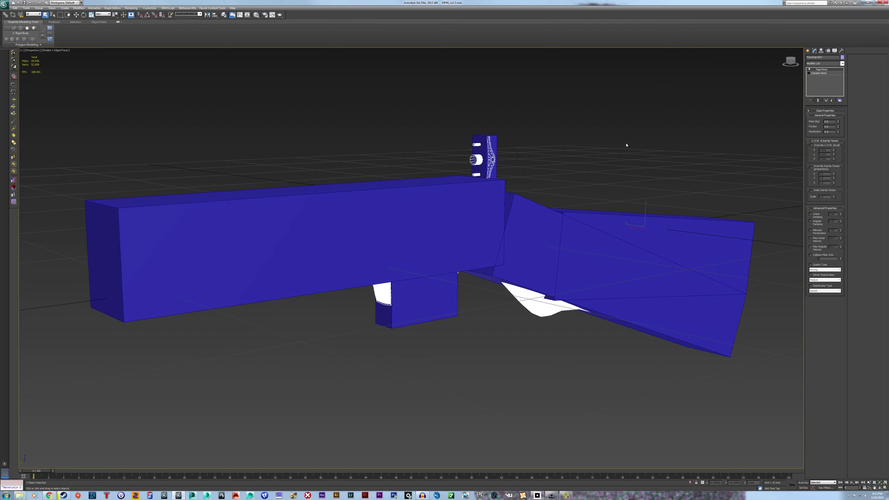
pyautogui.click(497, 180)
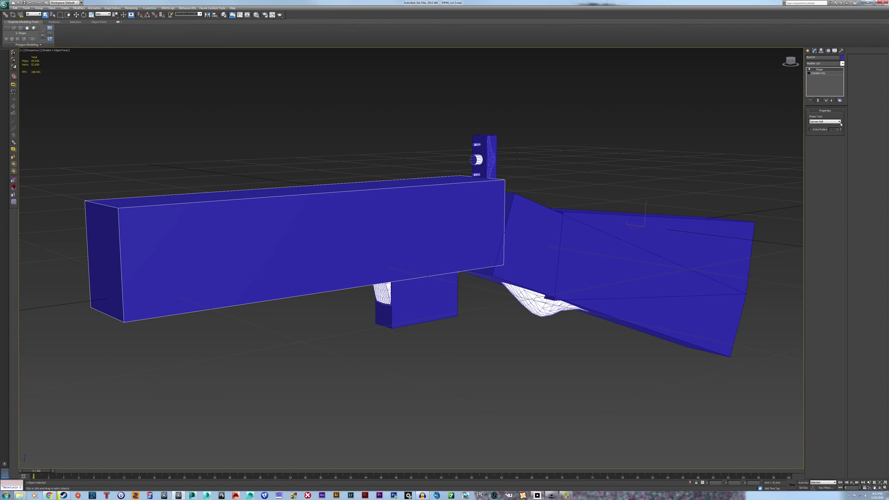
pyautogui.click(820, 122)
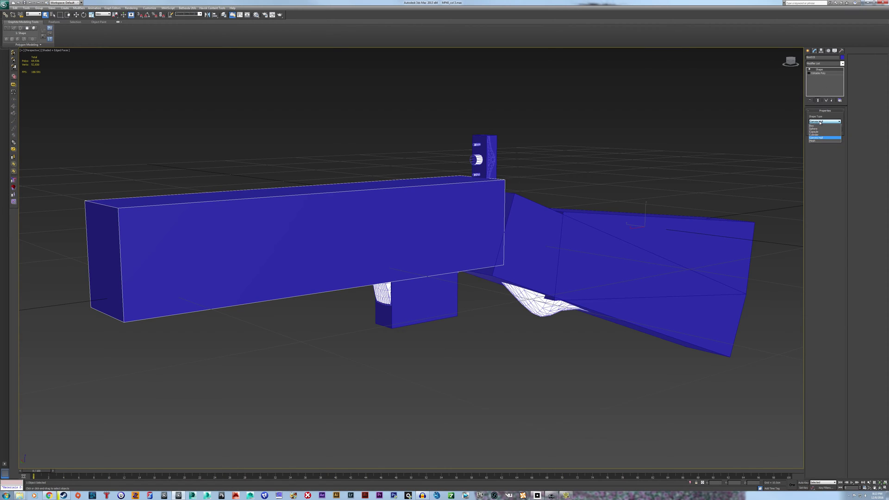
pyautogui.click(811, 125)
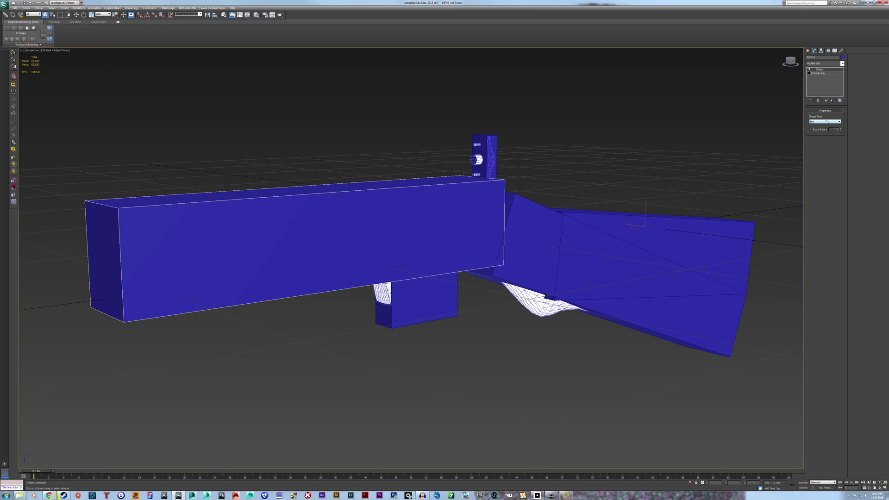
pyautogui.click(490, 149)
pyautogui.click(821, 122)
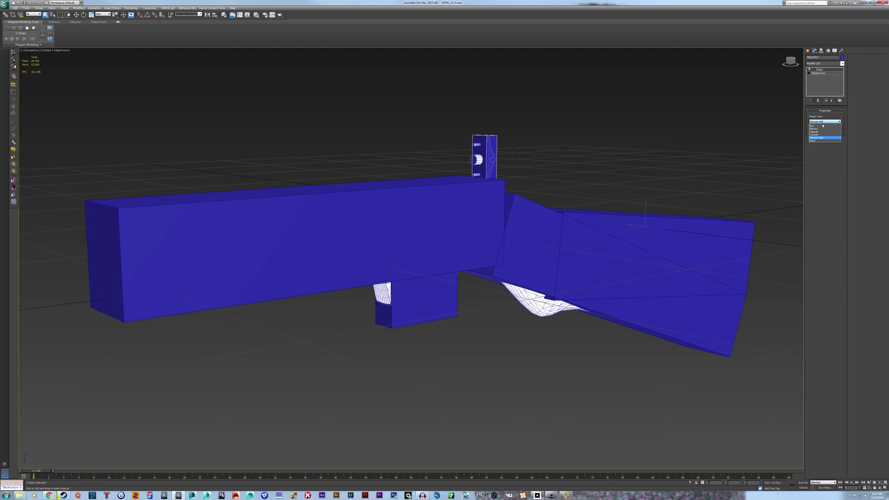
pyautogui.click(813, 125)
# Set the collision shape type of the upper and lower stock boxes to Box
pyautogui.click(680, 224)
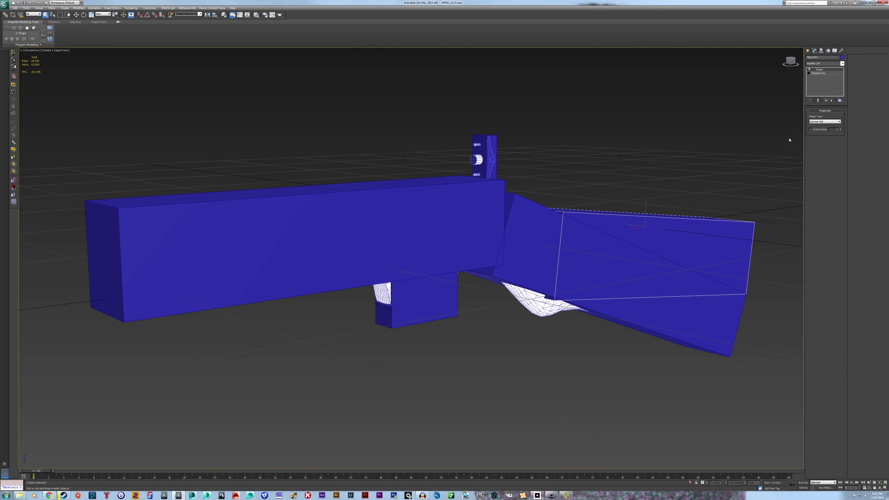
pyautogui.click(824, 122)
pyautogui.click(821, 126)
pyautogui.click(694, 316)
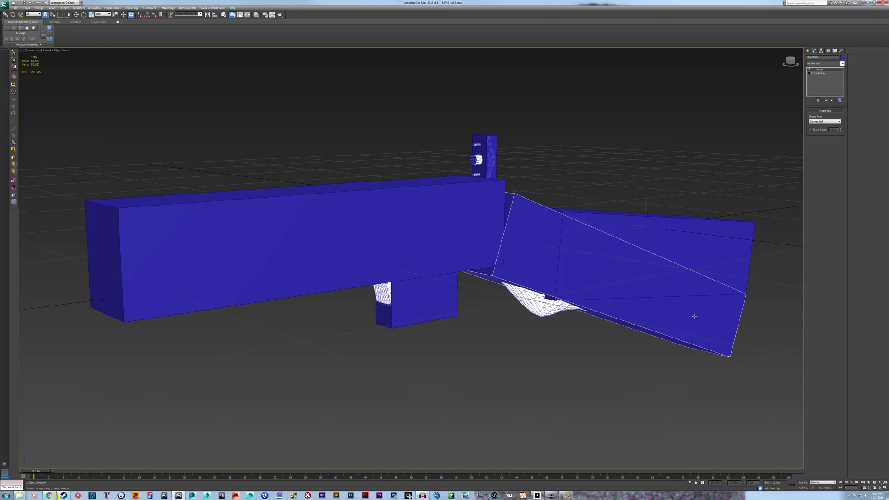
pyautogui.click(819, 122)
pyautogui.click(814, 126)
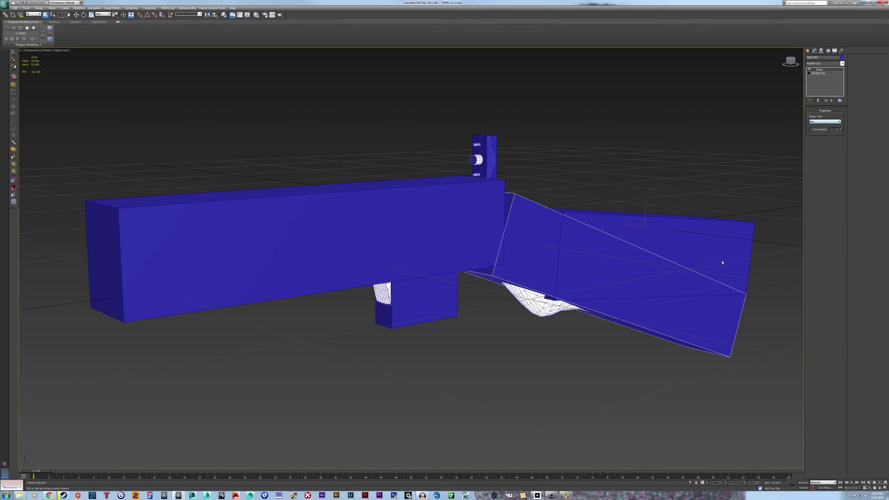
pyautogui.click(435, 306)
pyautogui.click(689, 158)
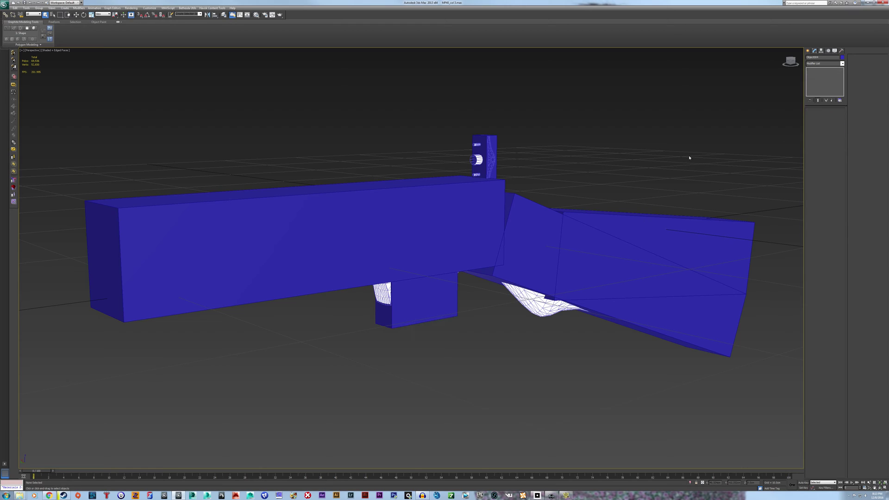
# Select the gun mesh and enable its rigid body's centre of mass and inertia tensor overrides
pyautogui.click(500, 189)
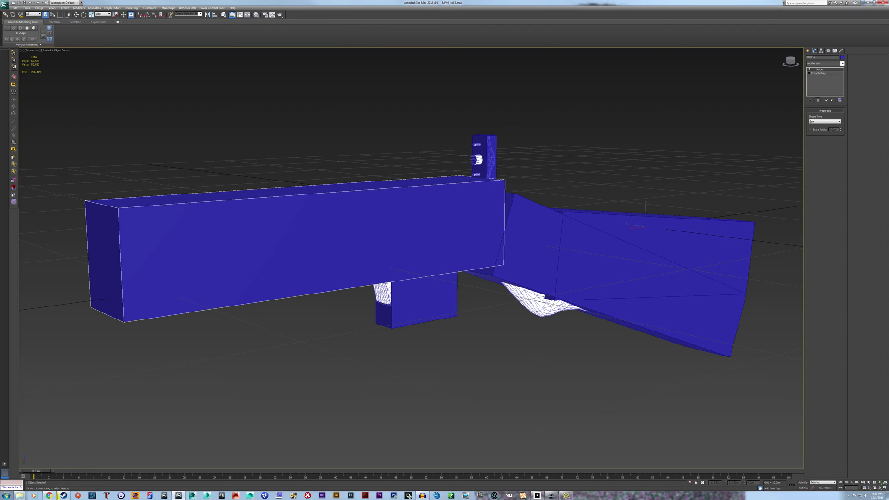
pyautogui.click(536, 311)
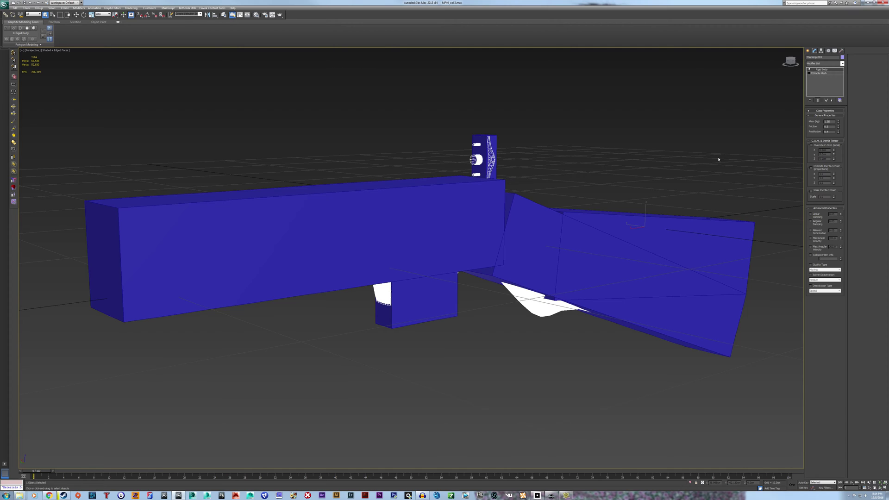
pyautogui.moveTo(719, 159); pyautogui.dragTo(708, 166, button='middle')
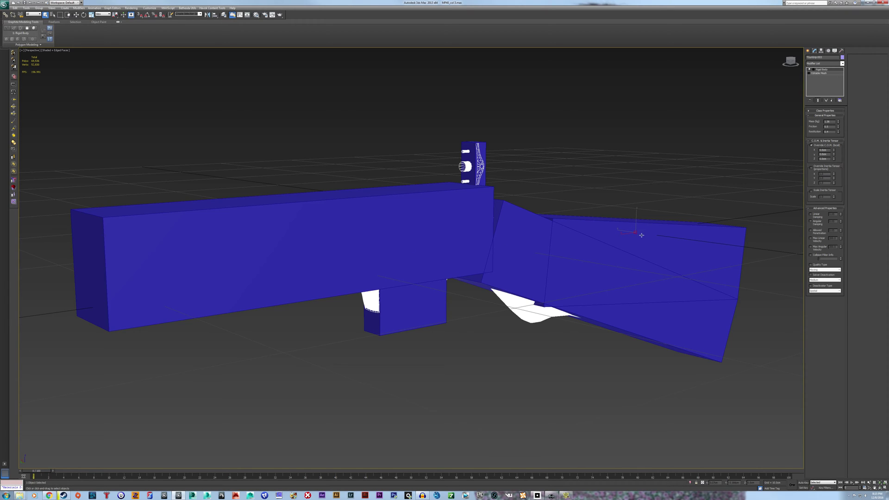
pyautogui.click(811, 168)
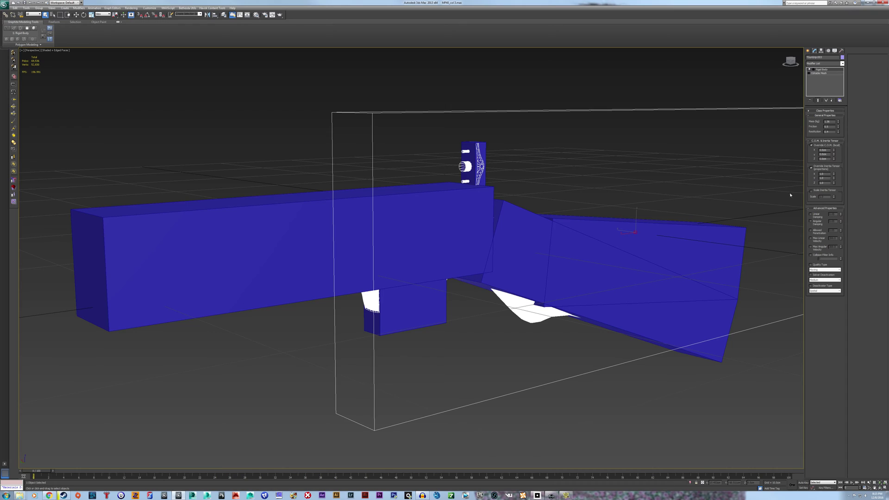
# Enable the rigid body's advanced properties, including damping, penetration, velocity limits, collision filter info, quality type, solver deactivation and deactivator type
pyautogui.click(810, 214)
pyautogui.click(810, 230)
pyautogui.click(810, 238)
pyautogui.click(810, 255)
pyautogui.click(811, 265)
pyautogui.click(811, 275)
pyautogui.click(811, 286)
# Shift the rigid body's centre of mass along Y into the gun and set its X value to 0.096
pyautogui.moveTo(834, 155)
pyautogui.mouseDown()
pyautogui.moveTo(844, 437)
pyautogui.moveTo(839, 167)
pyautogui.mouseUp()
pyautogui.keyDown('alt'); pyautogui.moveTo(702, 214); pyautogui.dragTo(803, 132, button='middle'); pyautogui.keyUp('alt')
pyautogui.doubleClick(828, 150)
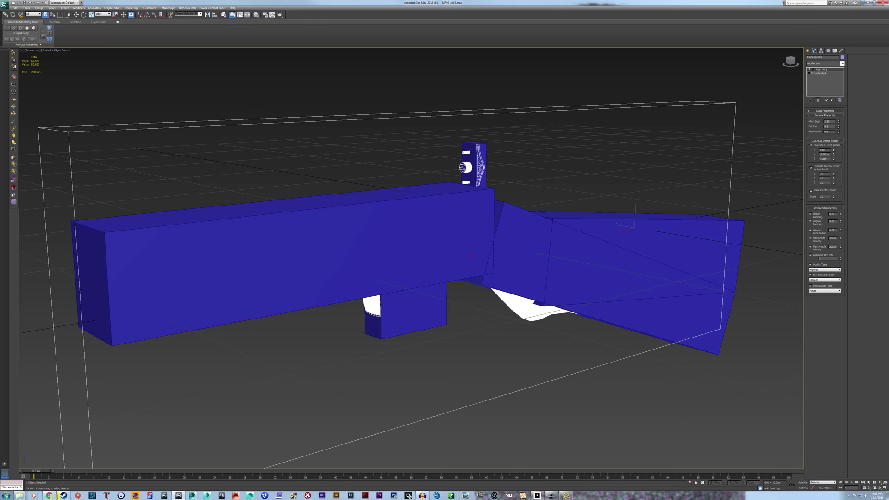
pyautogui.write('.096')
pyautogui.press('Return')
# Fine-tune the centre of mass along Y towards the stock and lower it along Z to the area near the grip
pyautogui.moveTo(570, 177)
pyautogui.keyDown('alt'); pyautogui.mouseDown(button='middle')
pyautogui.moveTo(609, 182)
pyautogui.moveTo(565, 181)
pyautogui.mouseUp(button='middle'); pyautogui.keyUp('alt')
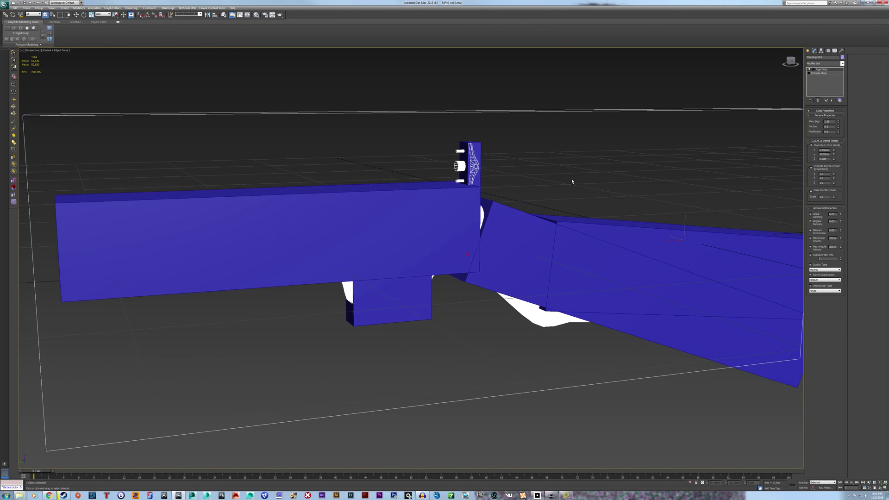
pyautogui.keyDown('alt'); pyautogui.moveTo(572, 182); pyautogui.dragTo(848, 200, button='middle'); pyautogui.keyUp('alt')
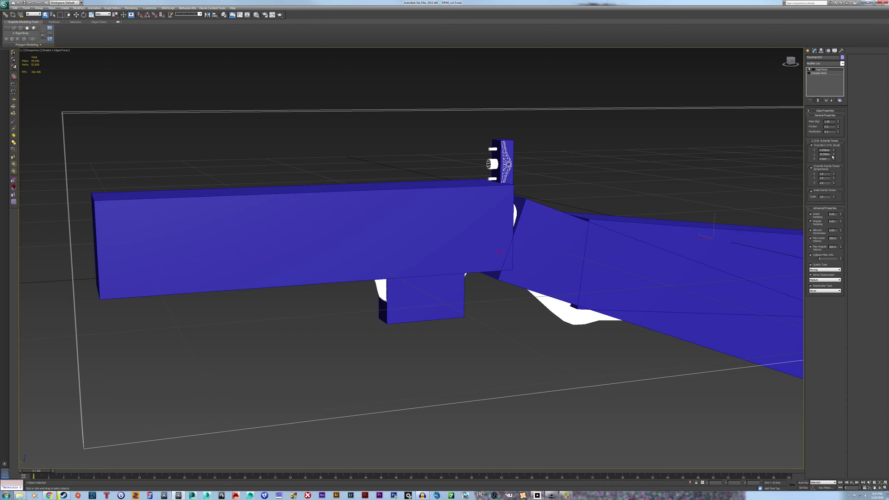
pyautogui.moveTo(833, 155); pyautogui.dragTo(833, 171)
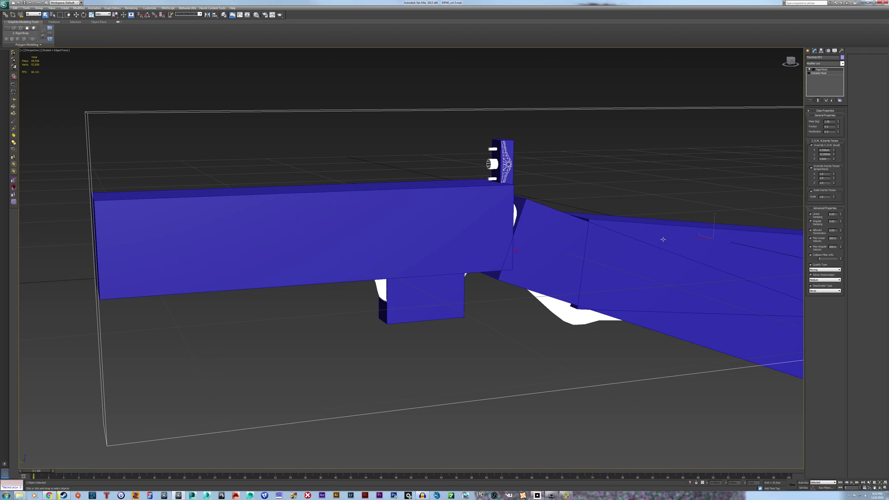
pyautogui.moveTo(663, 239)
pyautogui.keyDown('alt'); pyautogui.mouseDown(button='middle')
pyautogui.moveTo(661, 218)
pyautogui.moveTo(638, 218)
pyautogui.moveTo(642, 210)
pyautogui.moveTo(648, 234)
pyautogui.moveTo(673, 225)
pyautogui.mouseUp(button='middle'); pyautogui.keyUp('alt')
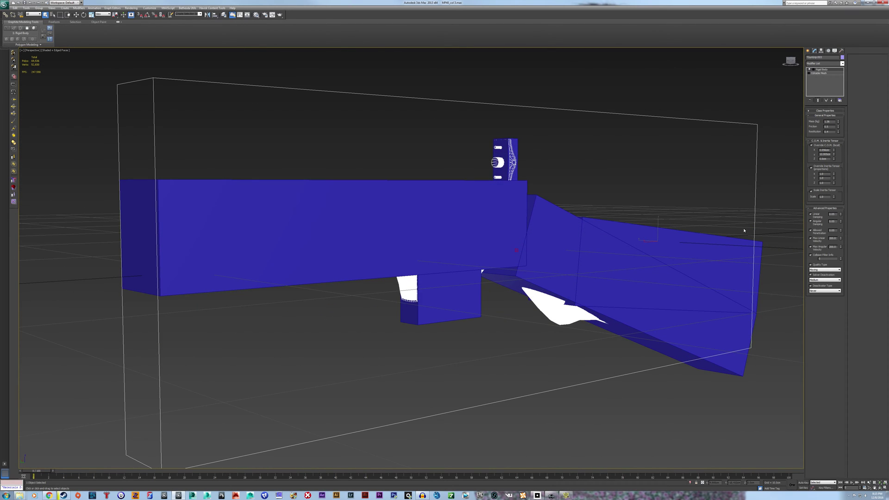
pyautogui.keyDown('alt'); pyautogui.moveTo(744, 230); pyautogui.dragTo(747, 226, button='middle'); pyautogui.keyUp('alt')
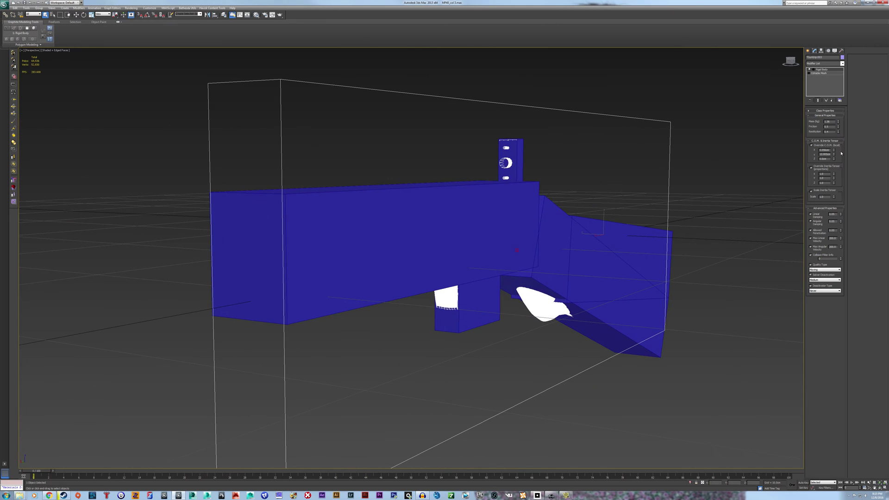
pyautogui.moveTo(835, 159); pyautogui.dragTo(833, 194)
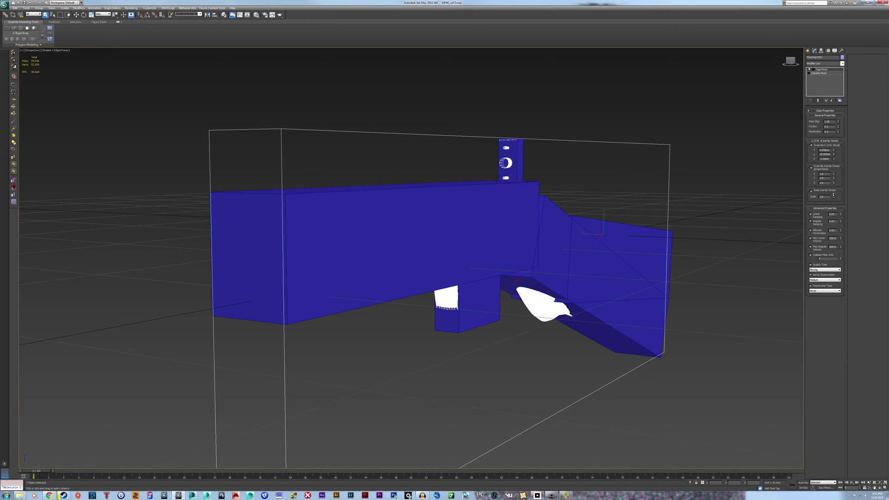
pyautogui.moveTo(643, 328)
pyautogui.keyDown('alt'); pyautogui.mouseDown(button='middle')
pyautogui.moveTo(633, 324)
pyautogui.moveTo(626, 292)
pyautogui.moveTo(630, 323)
pyautogui.mouseUp(button='middle'); pyautogui.keyUp('alt')
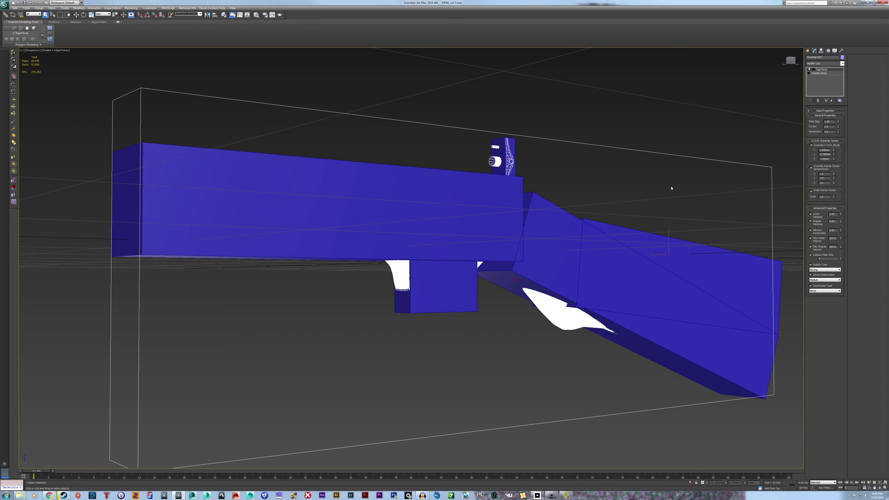
# Select the long box around the gun body and open the CollisionGroup utility for it
pyautogui.click(530, 343)
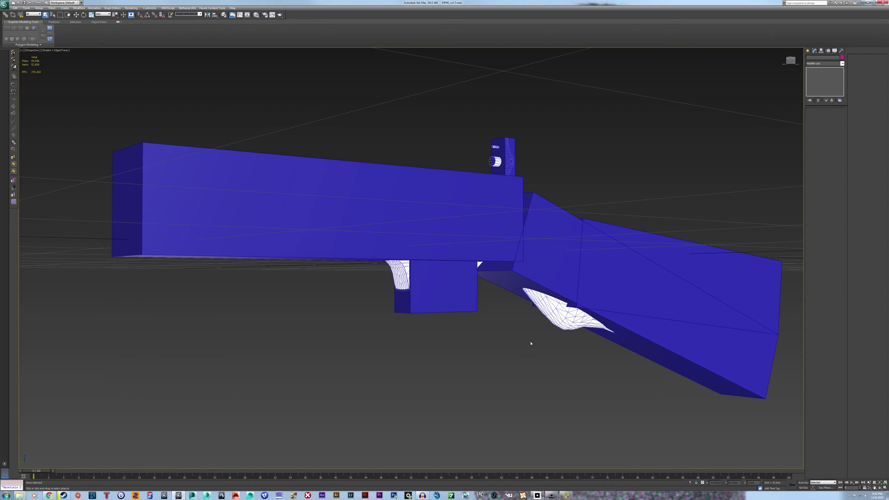
pyautogui.click(431, 170)
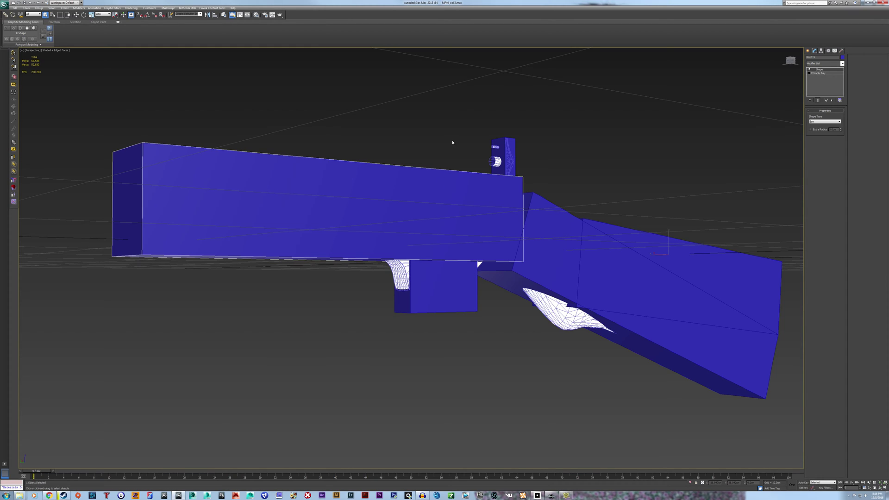
pyautogui.click(842, 51)
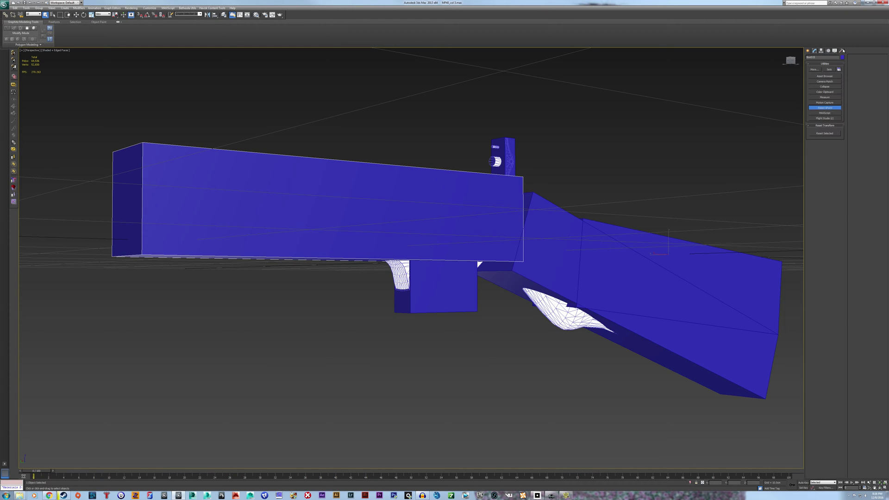
pyautogui.click(816, 71)
pyautogui.doubleClick(422, 230)
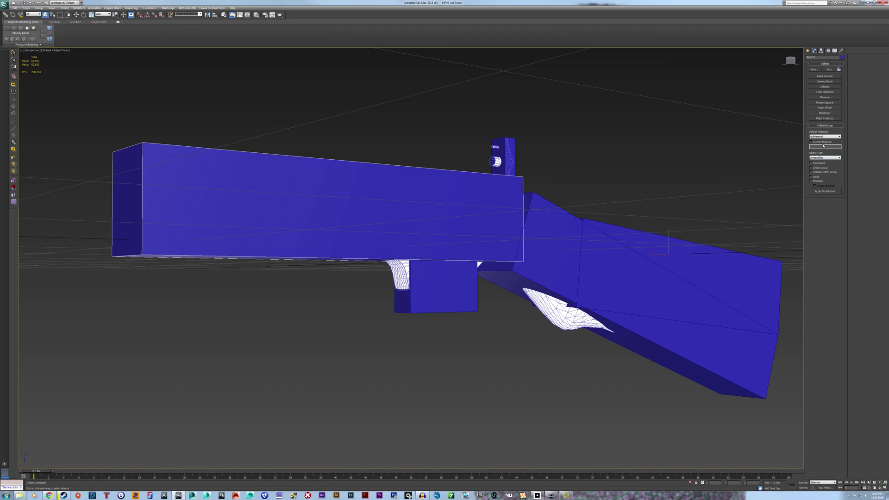
# Switch to the Creation Kit and look through its material types for one that suits the gun's collision
pyautogui.click(818, 142)
pyautogui.click(551, 495)
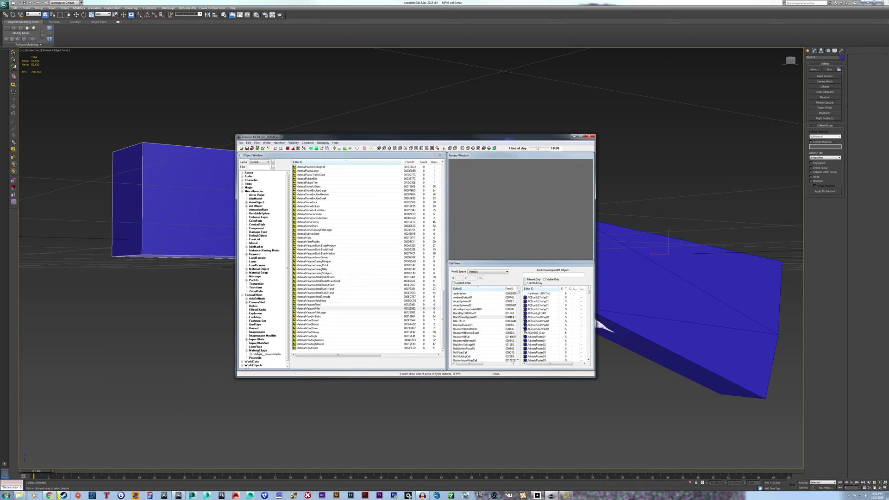
pyautogui.click(317, 226)
pyautogui.scroll(20, 329, 239)
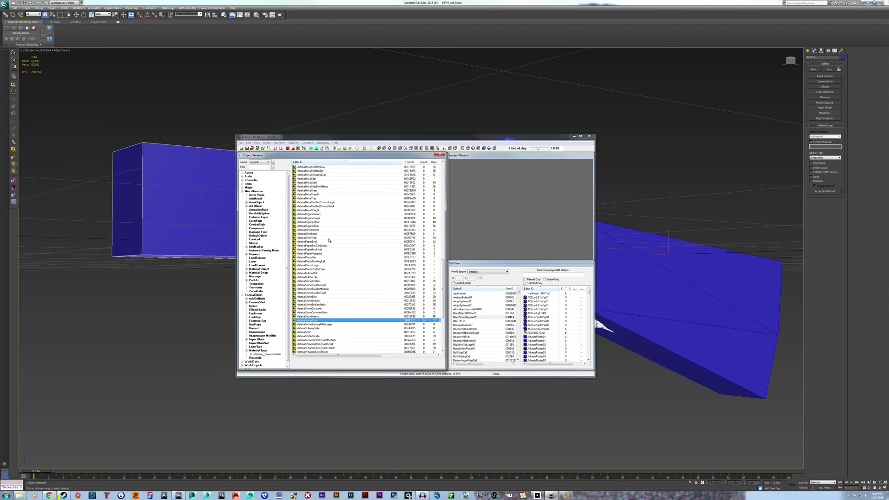
pyautogui.scroll(-20, 329, 241)
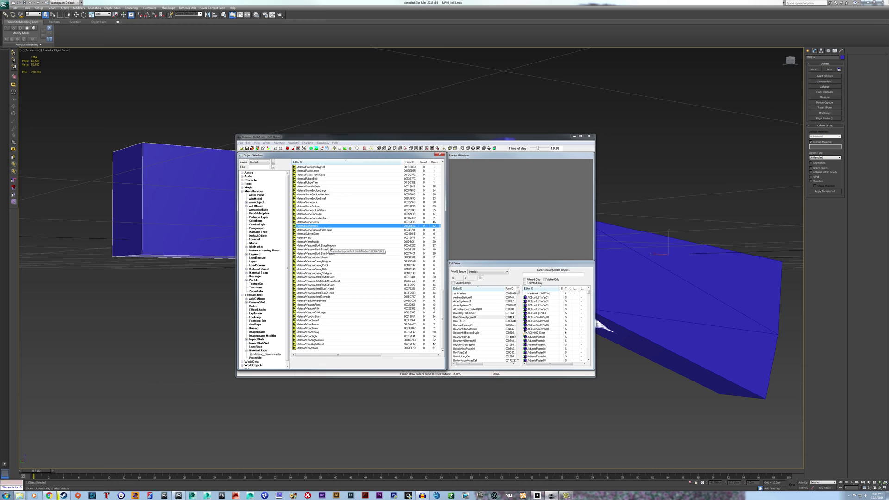
pyautogui.scroll(20, 330, 249)
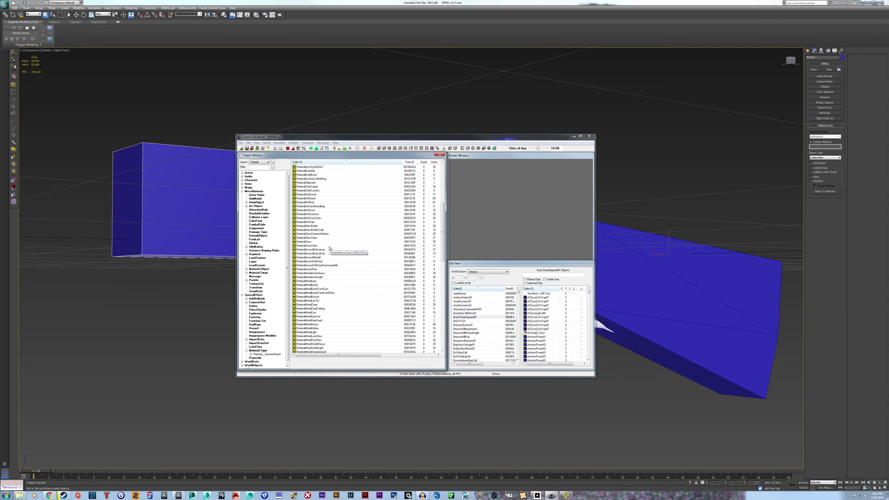
pyautogui.scroll(-20, 329, 248)
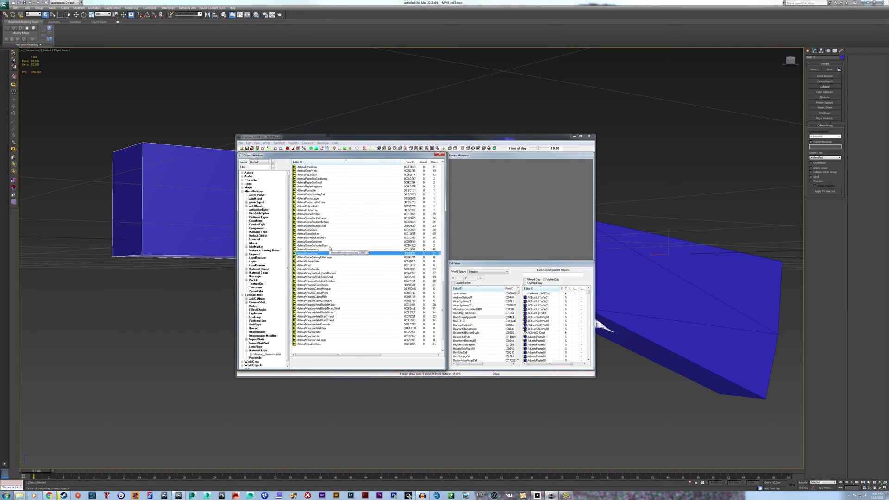
pyautogui.click(330, 296)
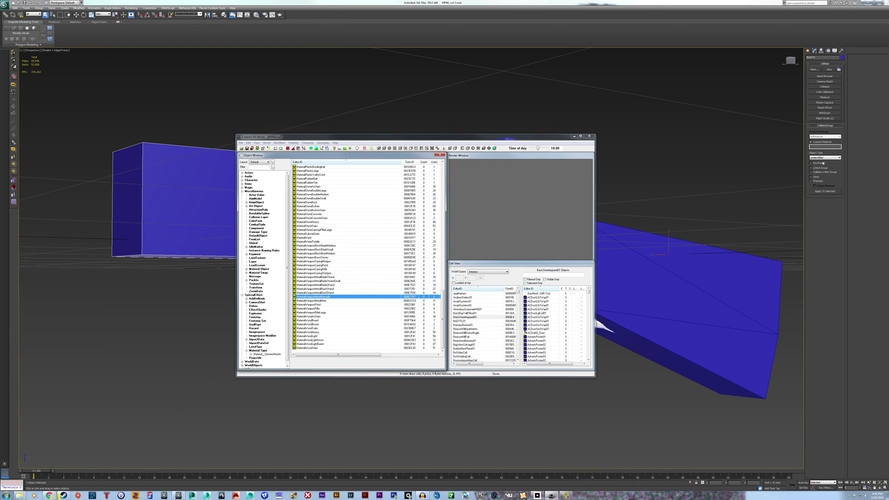
# Look through the default collision materials offered for the long box in 3ds Max
pyautogui.click(824, 137)
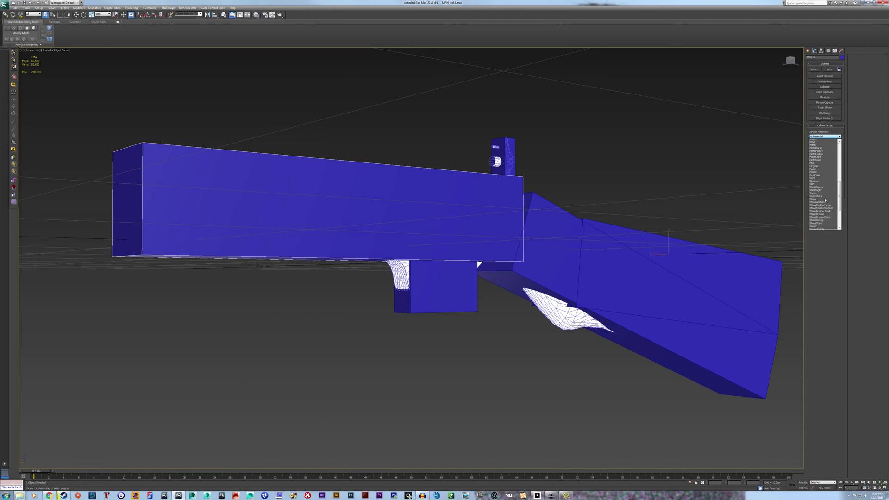
pyautogui.scroll(-5, 825, 200)
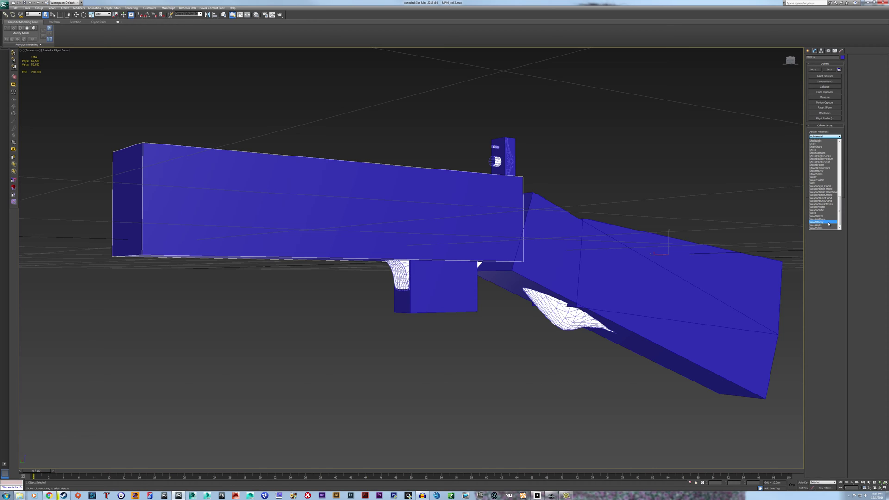
pyautogui.click(861, 174)
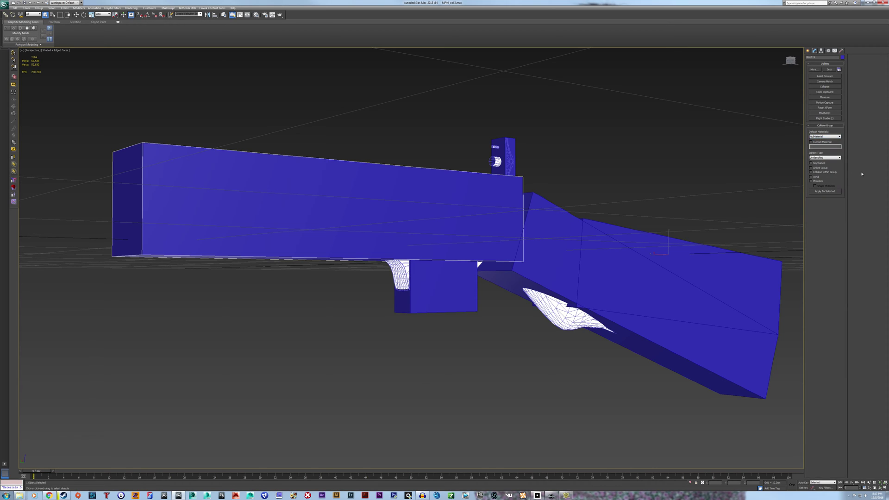
# Enable the custom material for the long box and copy the material name MaterialWeaponRifle from its Creation Kit entry
pyautogui.click(810, 142)
pyautogui.click(565, 495)
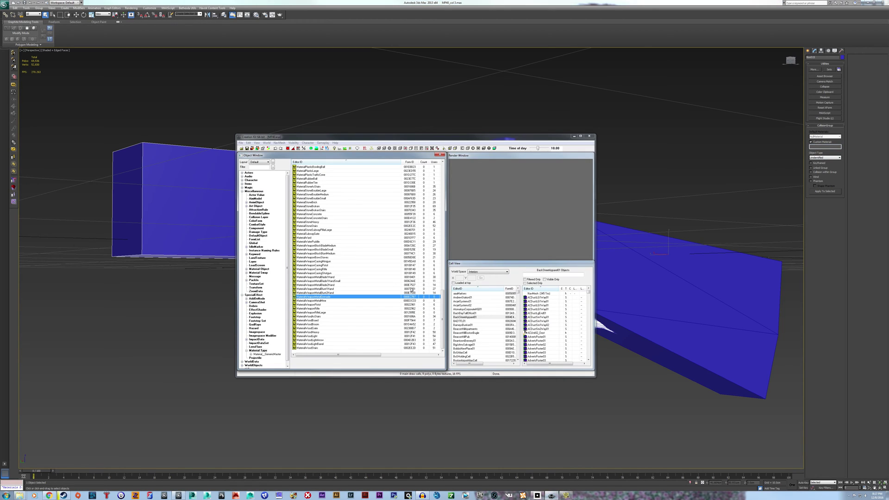
pyautogui.doubleClick(344, 309)
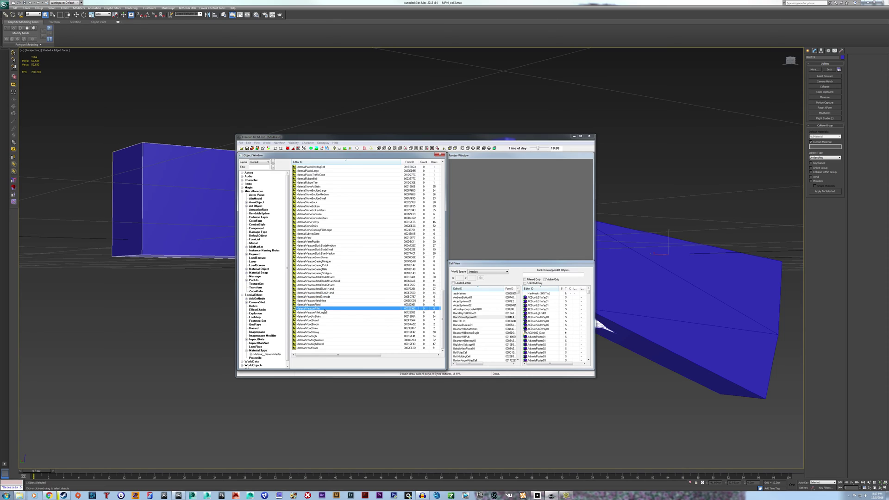
pyautogui.hotkey('ctrl', 'x')
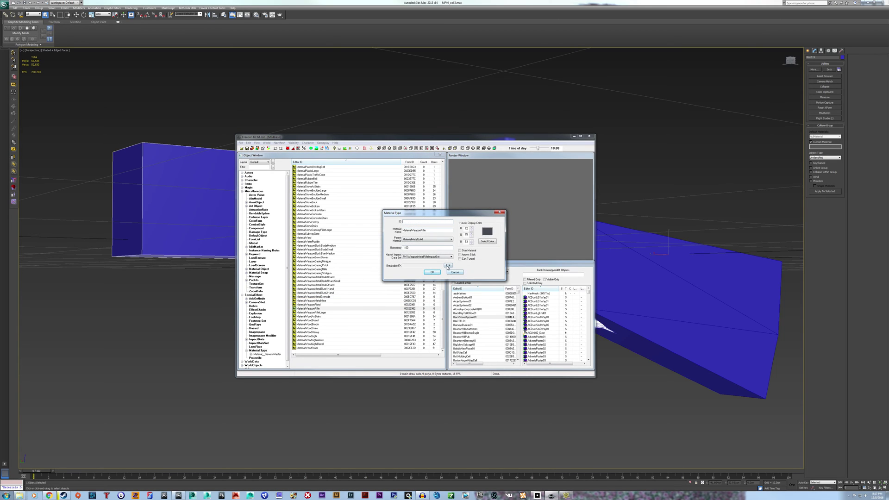
pyautogui.click(455, 272)
pyautogui.doubleClick(345, 309)
pyautogui.click(456, 272)
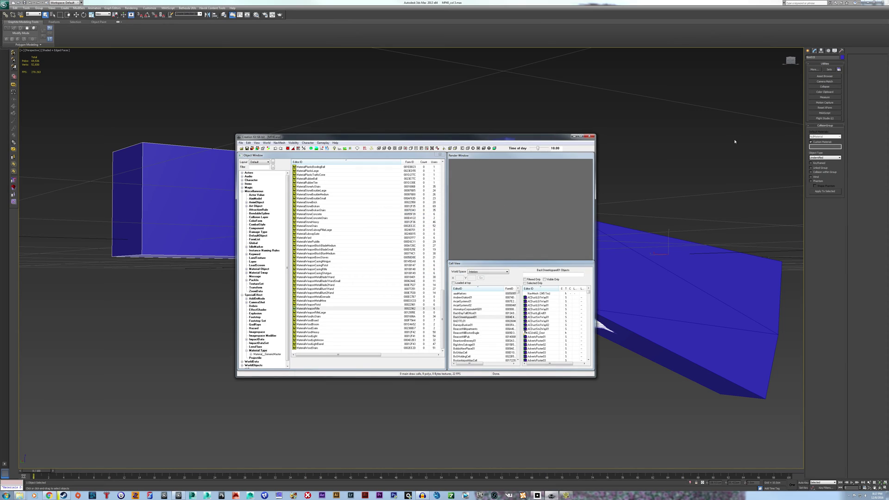
# Enter MaterialWeaponRifle as the long box's custom material, choose Weapon as object type and apply the settings to the box
pyautogui.click(818, 146)
pyautogui.hotkey('ctrl', 'v')
pyautogui.click(821, 157)
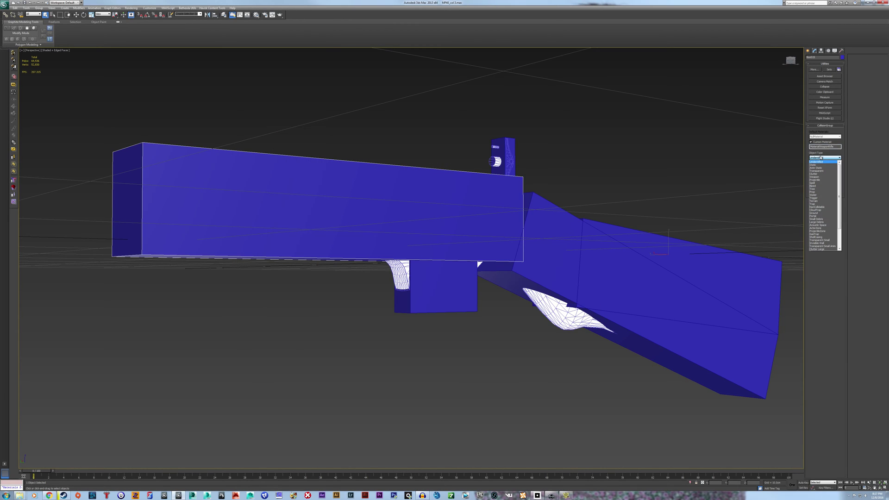
pyautogui.click(823, 176)
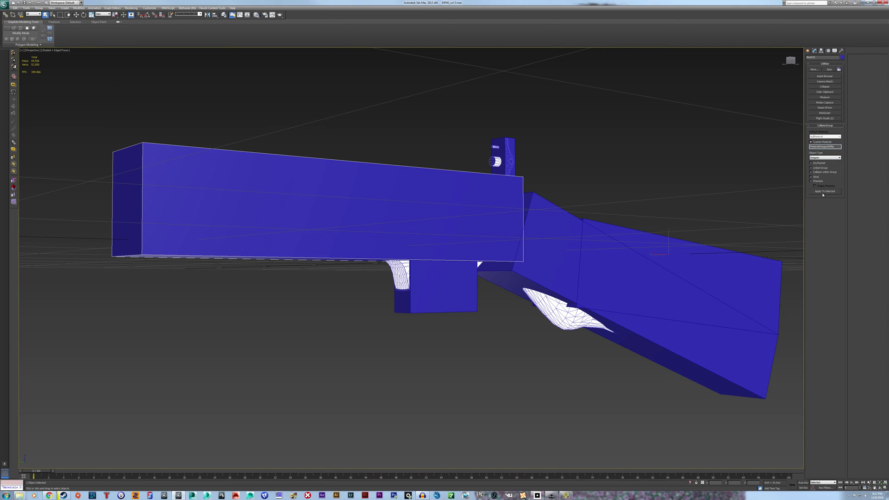
# Apply the collision group settings individually to the sight box, both stock boxes and the small box below the gun body
pyautogui.click(511, 141)
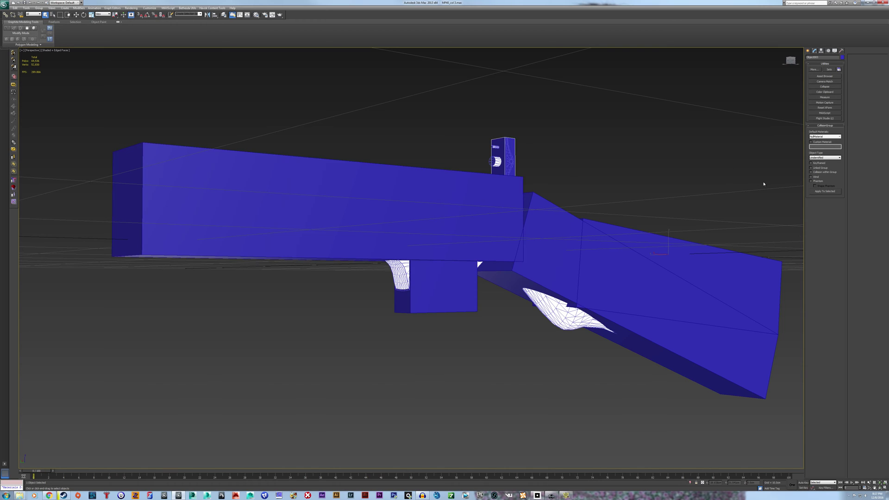
pyautogui.click(569, 217)
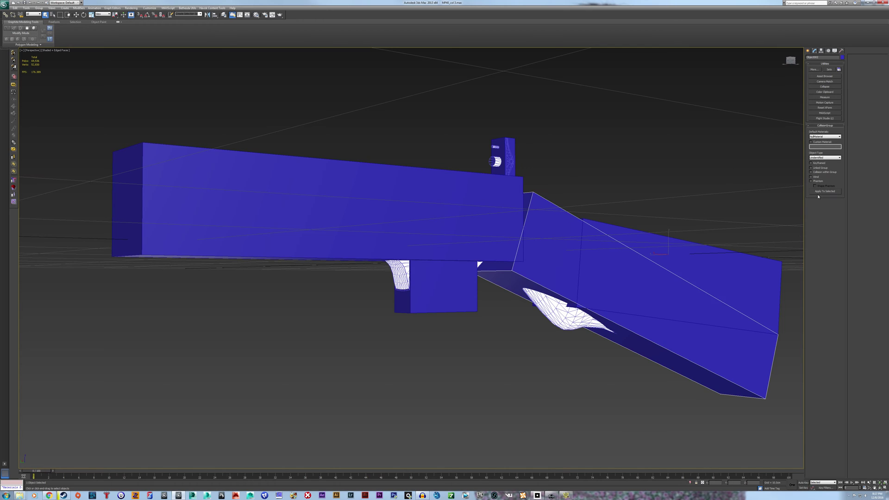
pyautogui.click(665, 236)
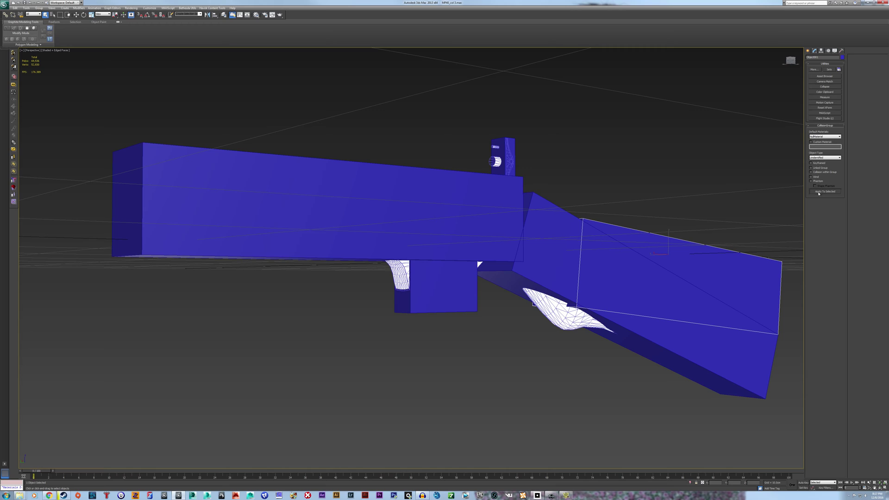
pyautogui.click(432, 281)
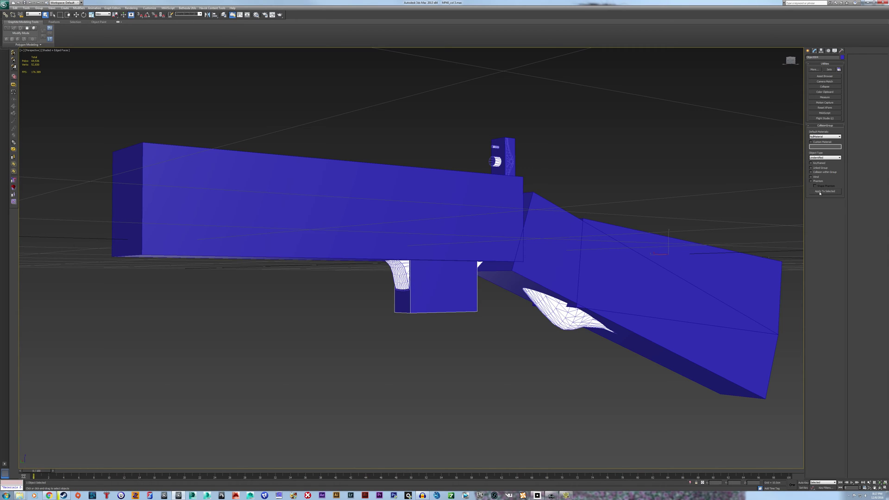
# Select the gun mesh and open the export dialog for the scene
pyautogui.click(628, 192)
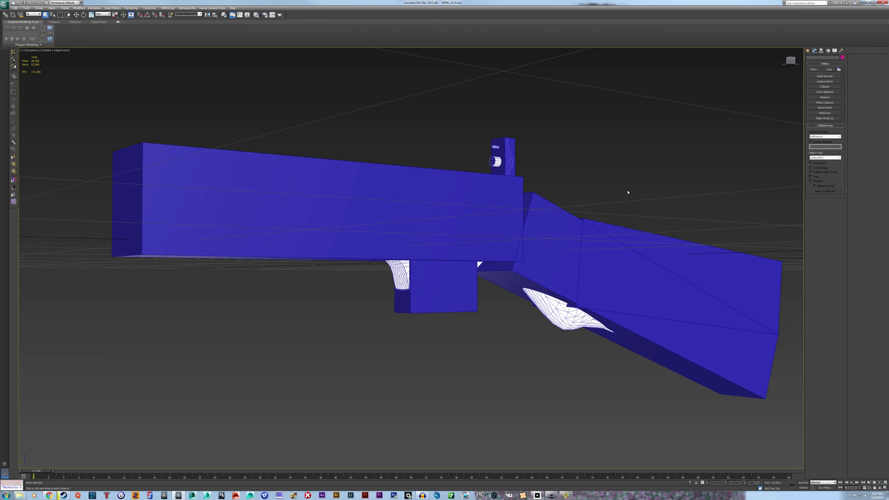
pyautogui.click(556, 321)
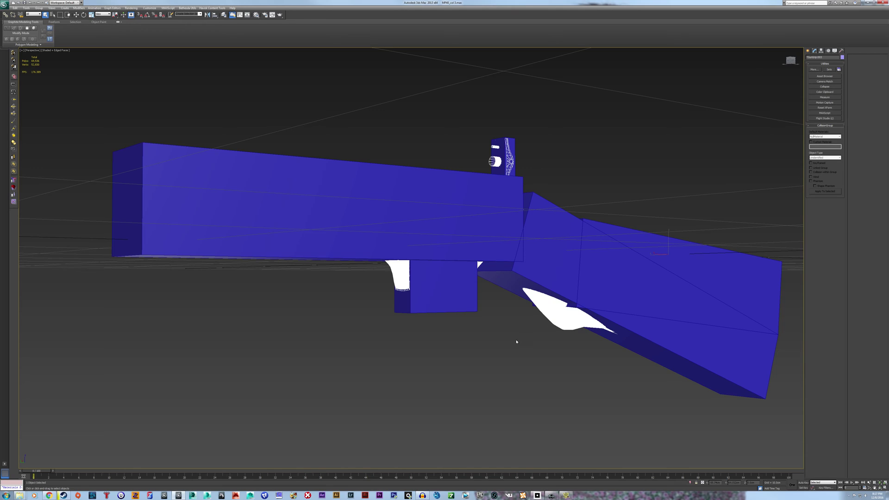
pyautogui.click(4, 4)
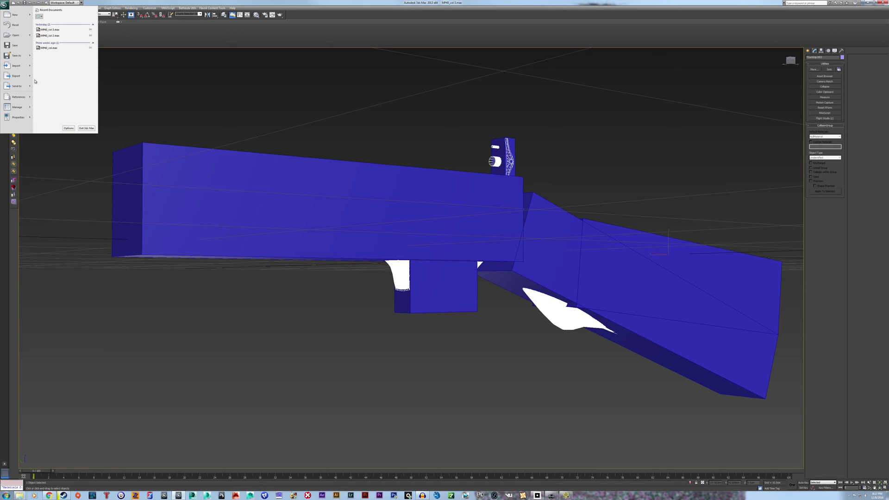
pyautogui.moveTo(16, 76)
pyautogui.click(63, 40)
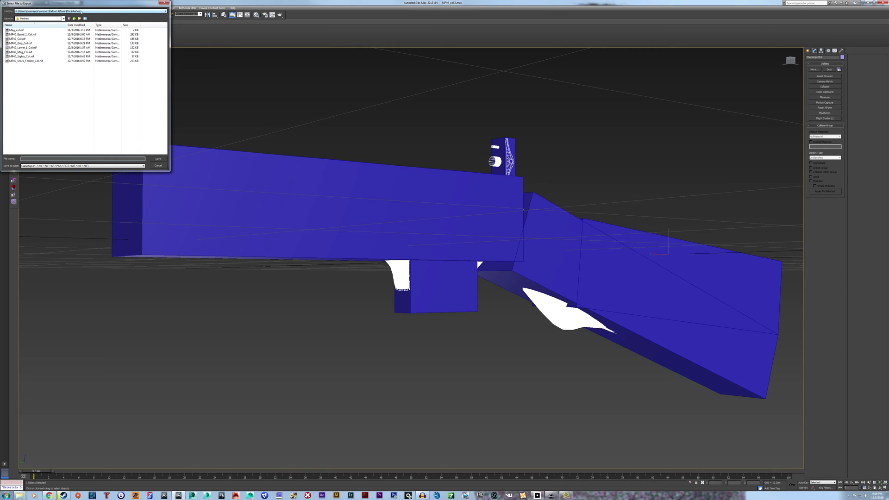
# Export the gun as MP41_Stock_Col.nif into the Elric Meshes folder with the current export settings
pyautogui.click(36, 162)
pyautogui.click(27, 60)
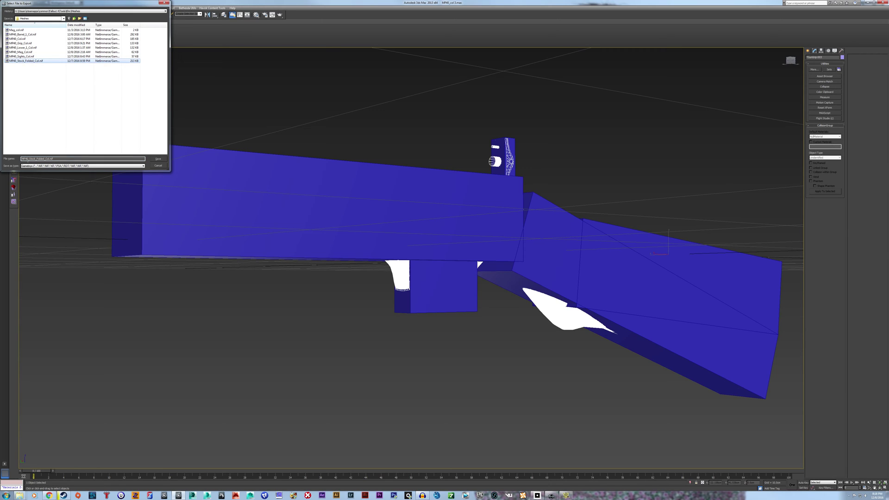
pyautogui.click(28, 159)
pyautogui.press('BackSpace')
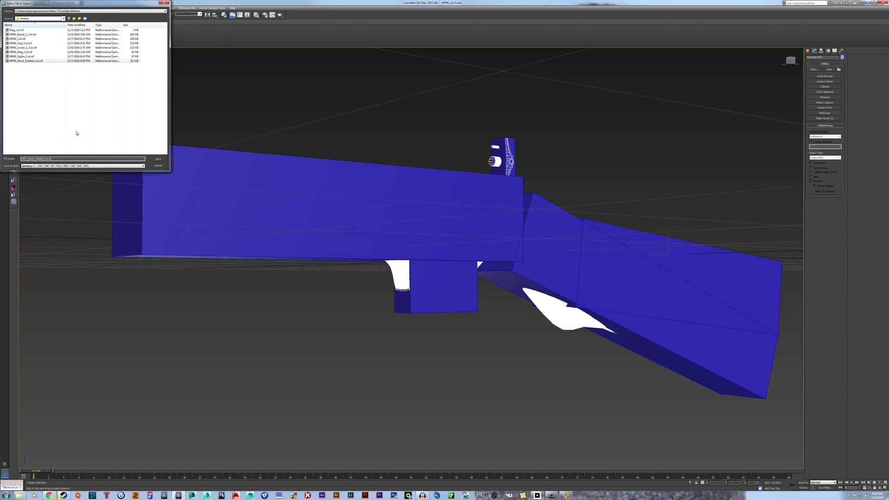
pyautogui.press('BackSpace')
pyautogui.press('BackSpace')
pyautogui.press('BackSpace')
pyautogui.click(153, 160)
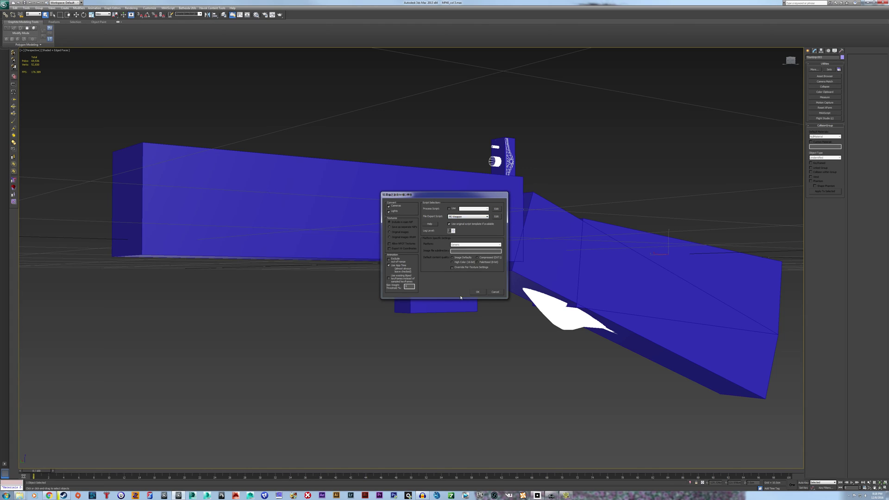
pyautogui.click(477, 291)
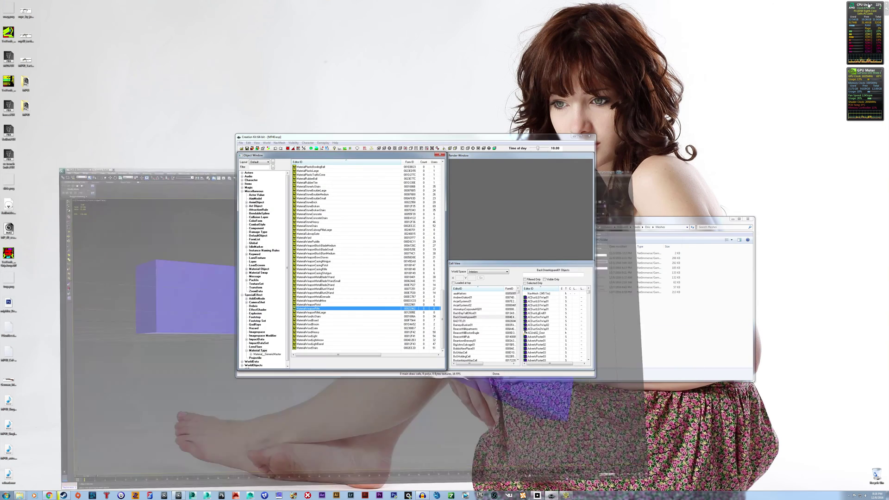
# Switch to Elric and check its mesh optimization options, accepting them
pyautogui.click(867, 4)
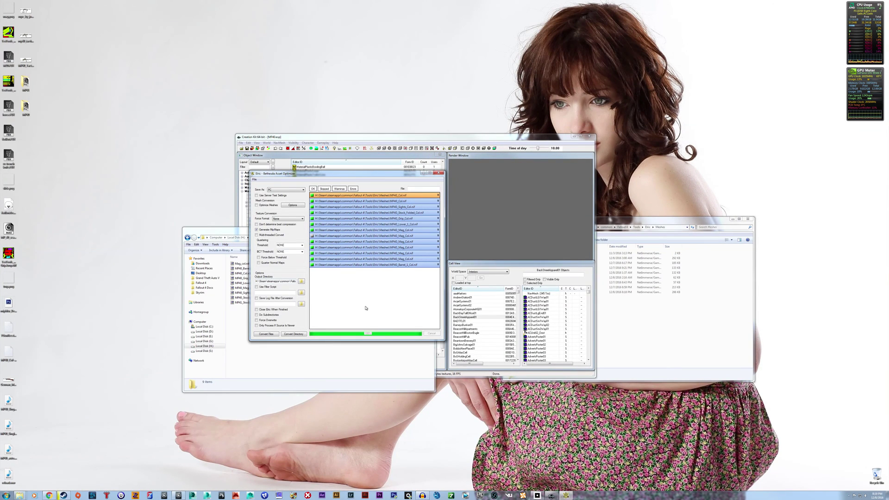
pyautogui.moveTo(300, 175); pyautogui.dragTo(221, 144)
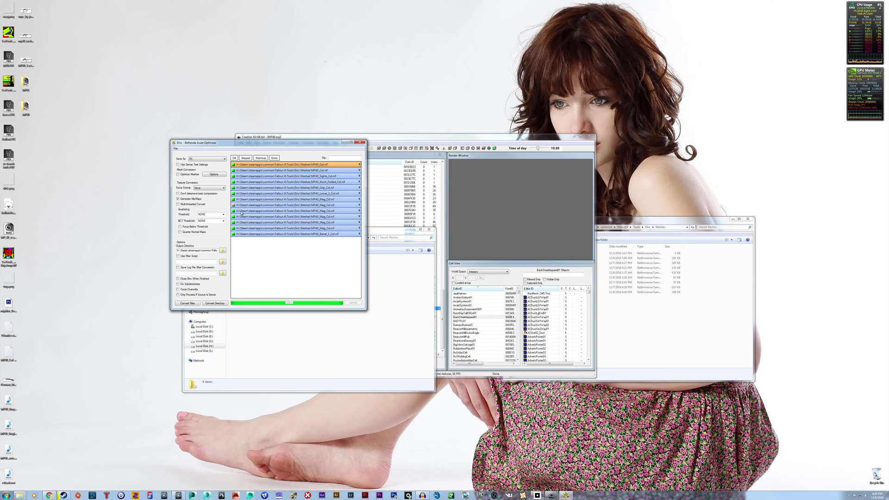
pyautogui.click(214, 174)
pyautogui.moveTo(84, 16); pyautogui.dragTo(449, 185)
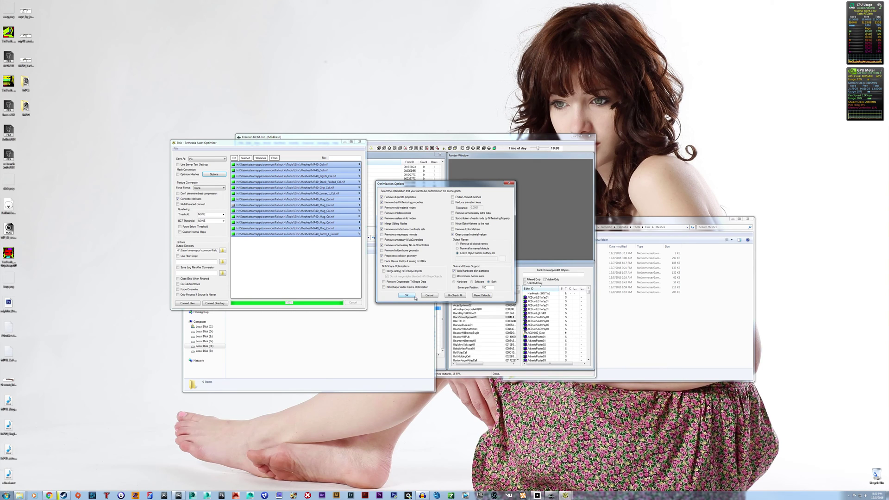
pyautogui.click(405, 295)
# Convert the file MP41_Stock_Col.nif with Elric
pyautogui.click(198, 305)
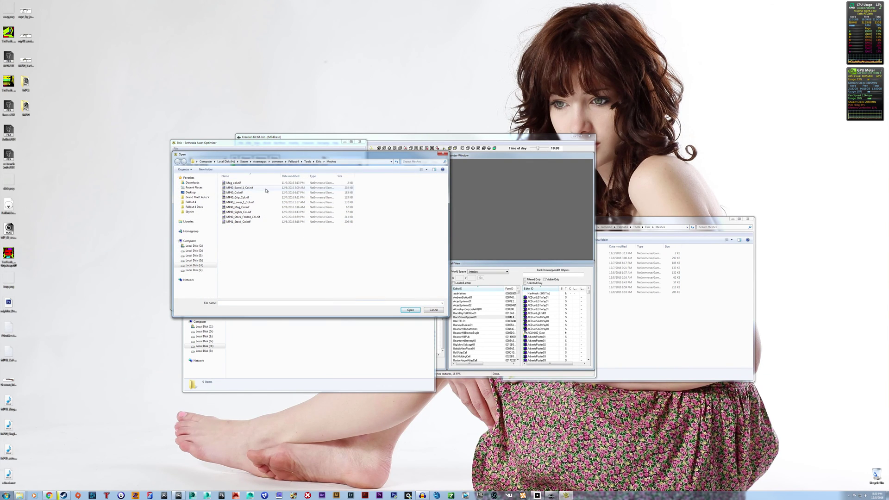
pyautogui.click(264, 223)
pyautogui.doubleClick(264, 222)
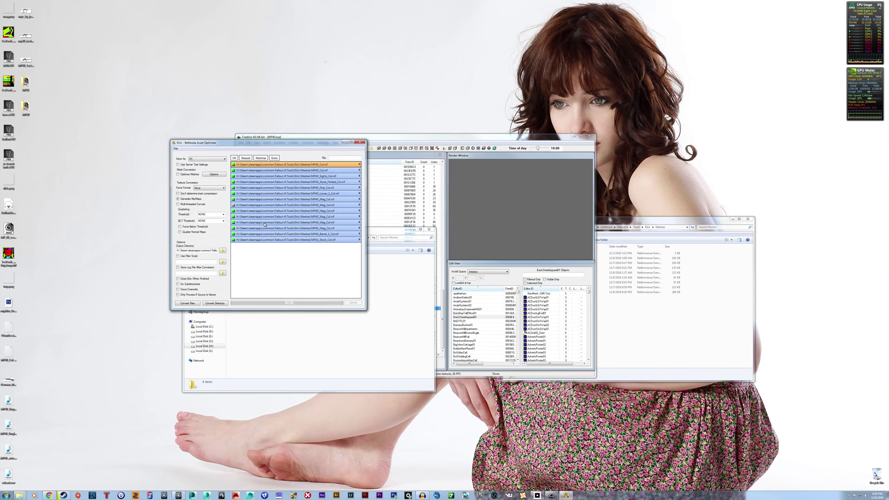
# Go to the Meshes_Converted folder and open the converted MP41_Stock_Col.nif in NifSkope
pyautogui.click(345, 144)
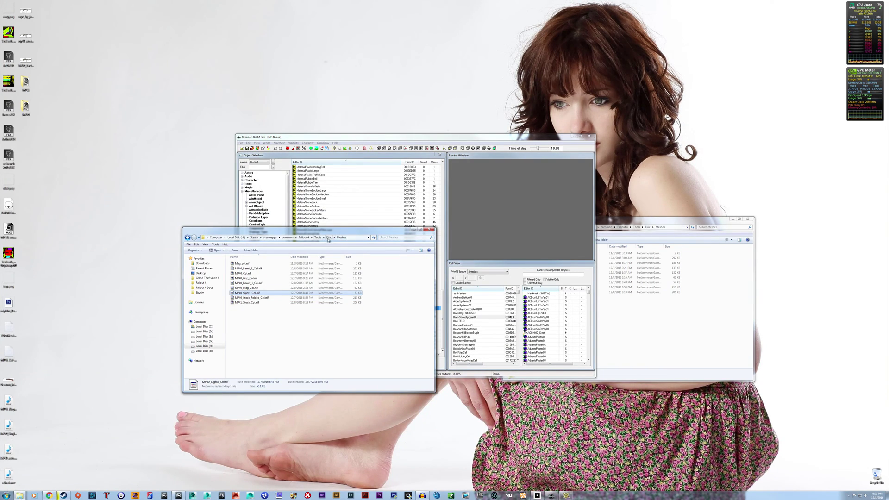
pyautogui.doubleClick(252, 273)
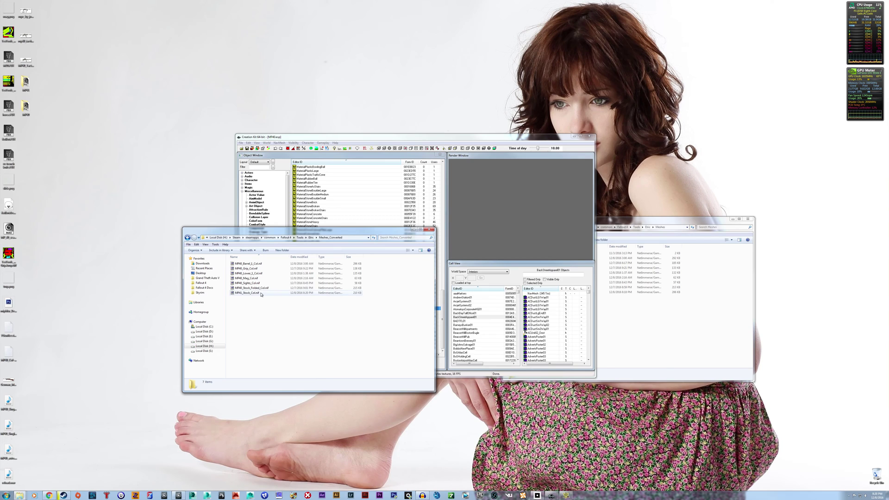
pyautogui.click(304, 293)
pyautogui.doubleClick(304, 293)
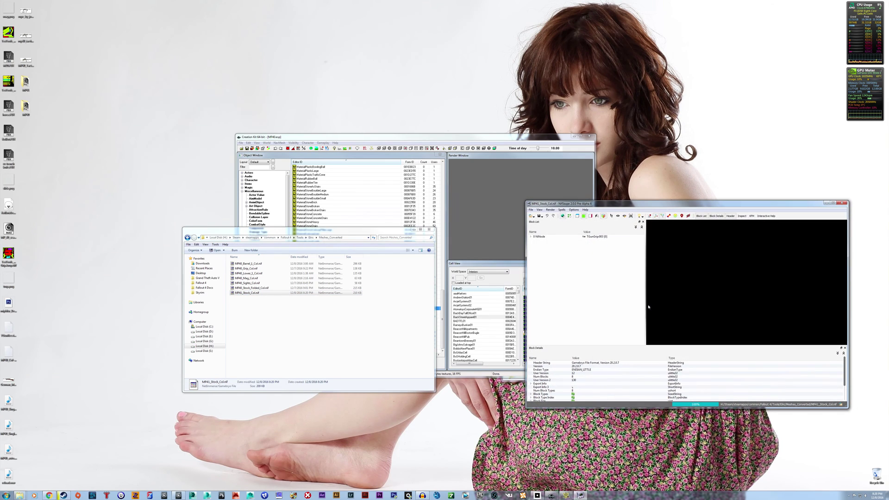
# Expand the root NiNode and its bhkNPCollisionObject in MP41_Stock_Col.nif and examine the bhkPhysicsSystem block
pyautogui.doubleClick(541, 236)
pyautogui.moveTo(750, 302)
pyautogui.mouseDown()
pyautogui.moveTo(756, 291)
pyautogui.moveTo(761, 319)
pyautogui.moveTo(779, 313)
pyautogui.moveTo(759, 312)
pyautogui.mouseUp()
pyautogui.click(743, 283)
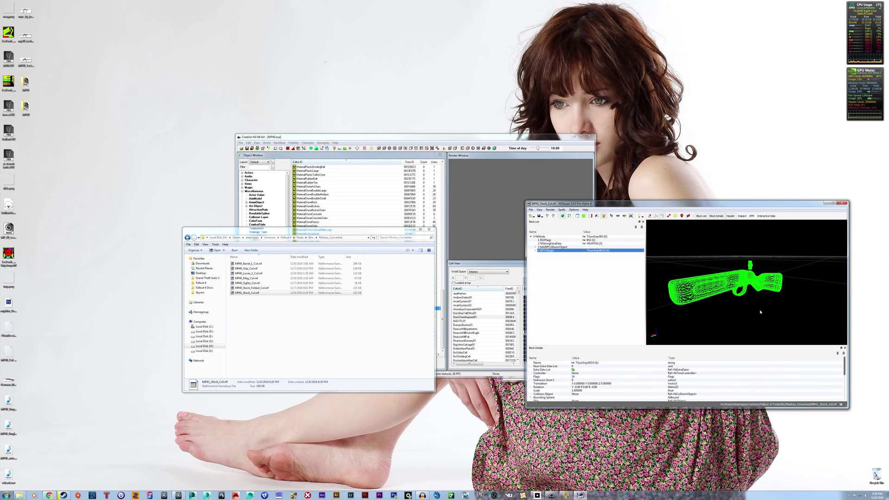
pyautogui.click(535, 246)
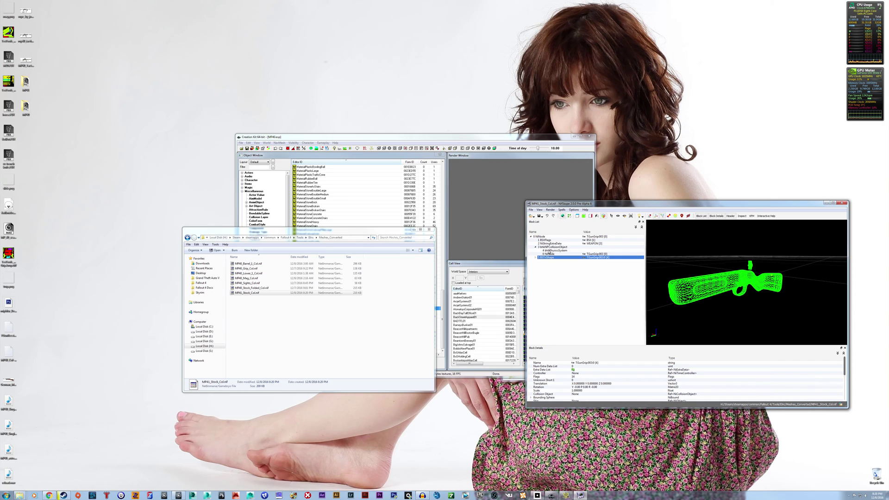
pyautogui.click(551, 250)
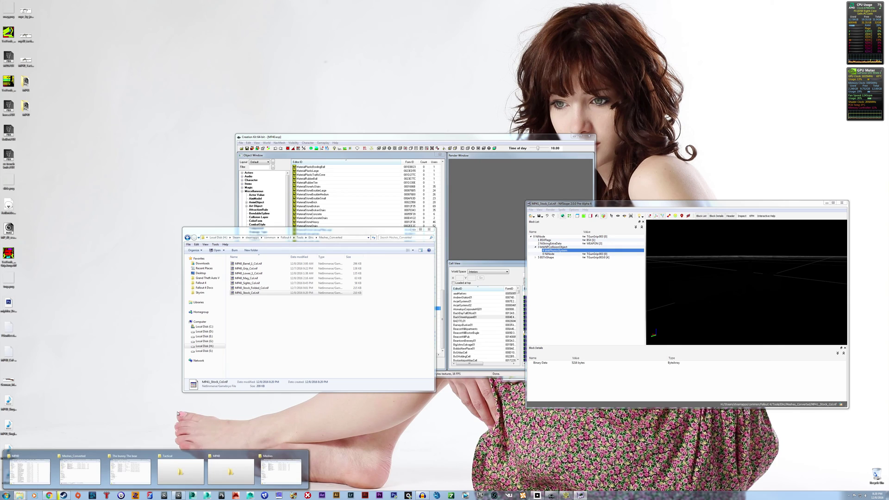
# Open the game's MP41_Stock.nif from the Data\meshes\weapons\MP40 folder in a second NifSkope window
pyautogui.click(28, 471)
pyautogui.moveTo(331, 223); pyautogui.dragTo(257, 216)
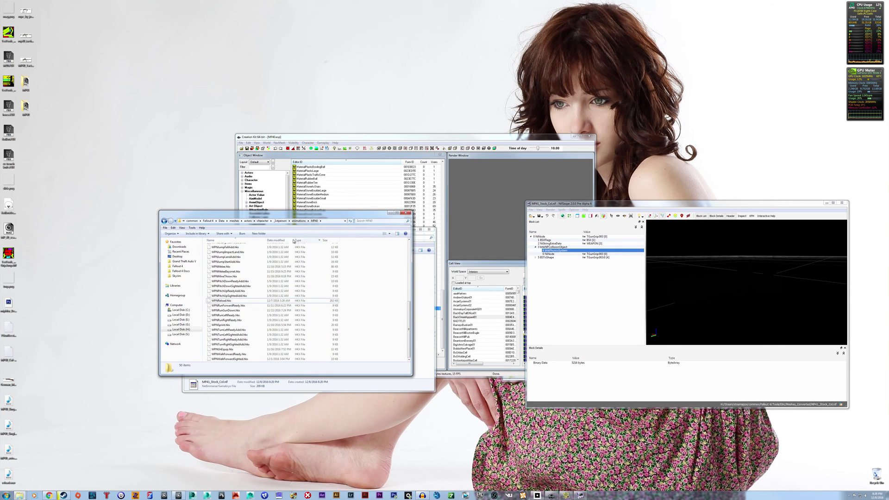
pyautogui.click(236, 222)
pyautogui.click(223, 286)
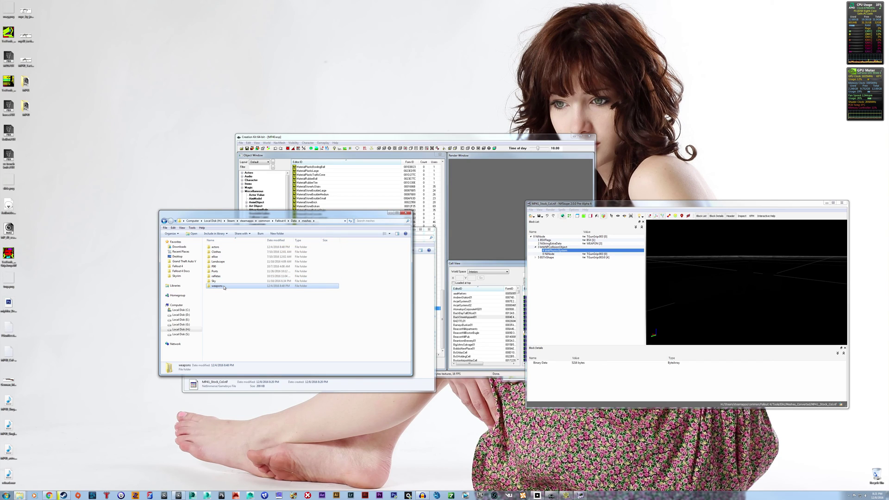
pyautogui.doubleClick(223, 286)
pyautogui.doubleClick(221, 261)
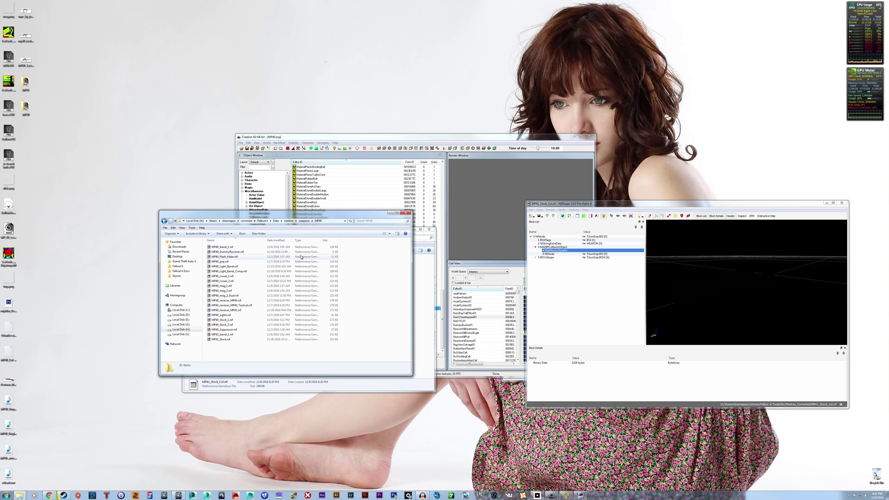
pyautogui.doubleClick(235, 340)
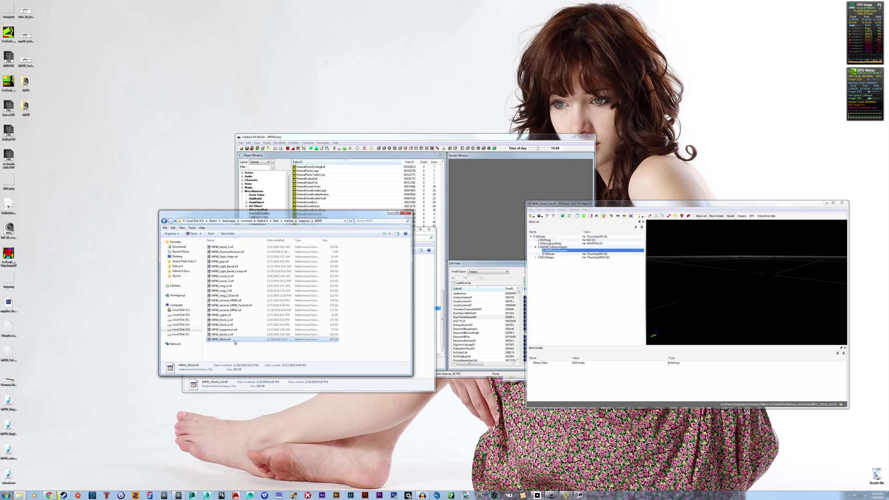
# Place the MP41_Stock.nif window beside the MP41_Stock_Col.nif window and expand its root NiNode
pyautogui.moveTo(762, 287); pyautogui.dragTo(746, 296)
pyautogui.moveTo(744, 208); pyautogui.dragTo(411, 203)
pyautogui.moveTo(425, 281)
pyautogui.mouseDown()
pyautogui.moveTo(412, 274)
pyautogui.moveTo(415, 284)
pyautogui.mouseUp()
pyautogui.click(198, 233)
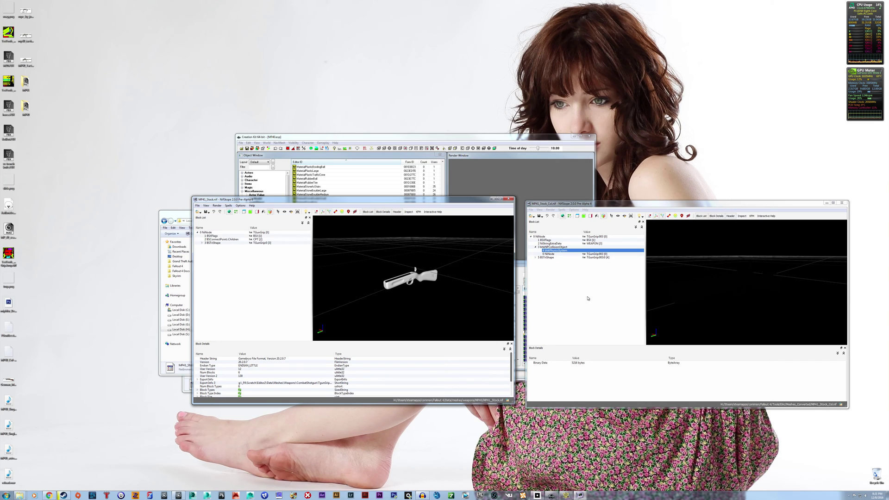
# Copy the bhkPhysicsSystem branch from MP41_Stock_Col.nif and paste it at the end of MP41_Stock.nif
pyautogui.rightClick(559, 251)
pyautogui.moveTo(574, 253)
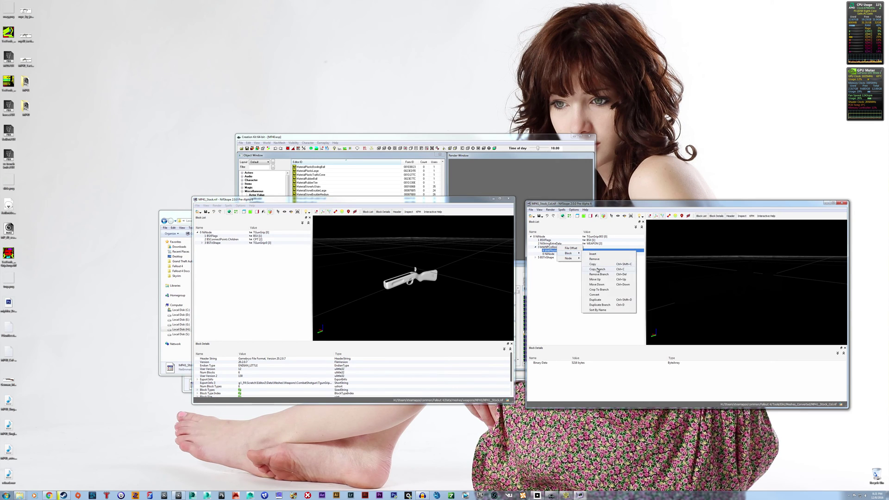
pyautogui.click(597, 270)
pyautogui.rightClick(223, 266)
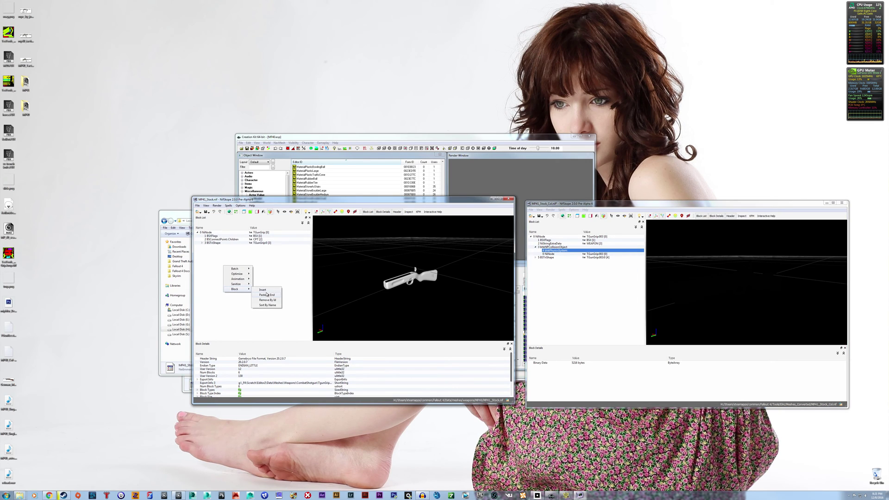
pyautogui.click(266, 294)
# Copy the bhkNPCollisionObject block from MP41_Stock_Col.nif into MP41_Stock.nif and link its Data to block 6, the bhkPhysicsSystem
pyautogui.click(546, 247)
pyautogui.rightClick(549, 246)
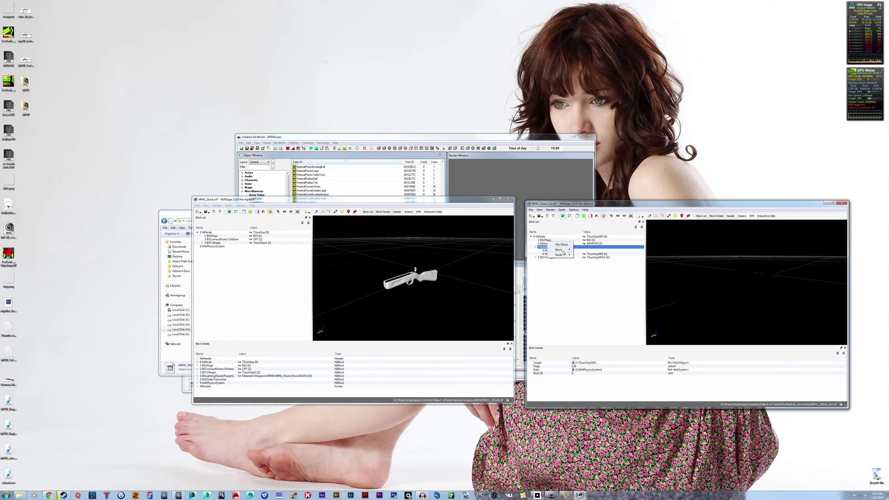
pyautogui.moveTo(561, 250)
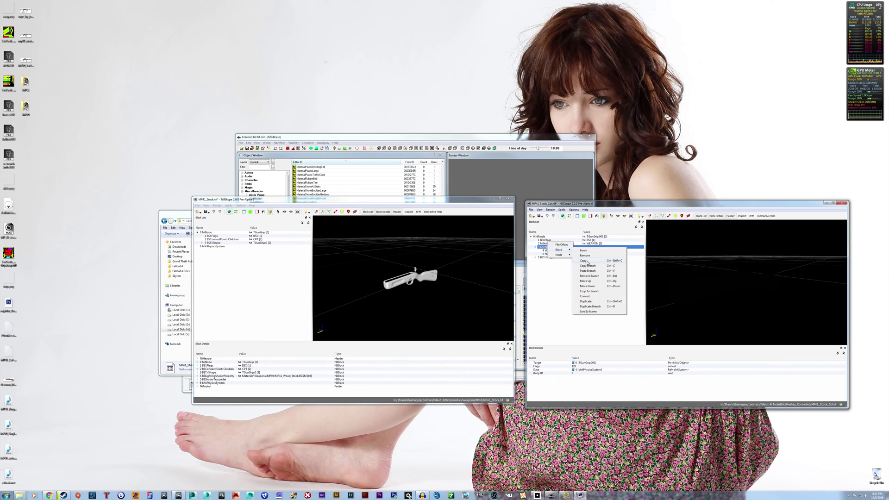
pyautogui.click(586, 265)
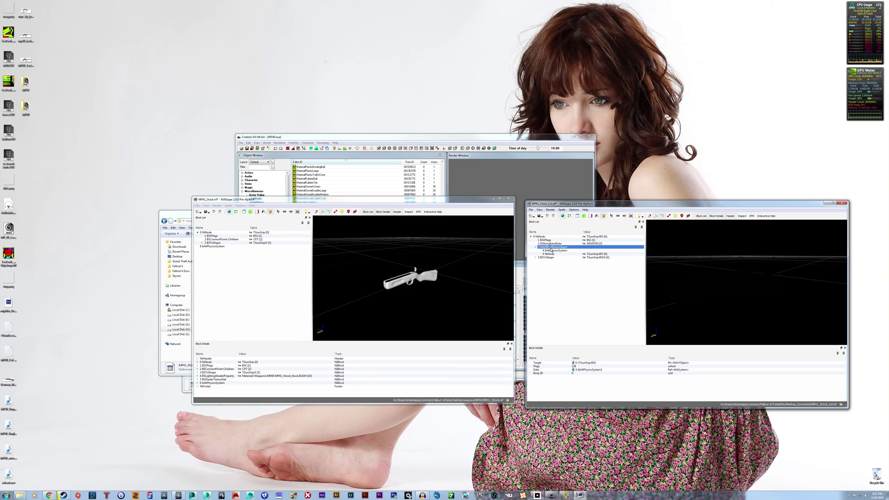
pyautogui.rightClick(247, 274)
pyautogui.moveTo(263, 290)
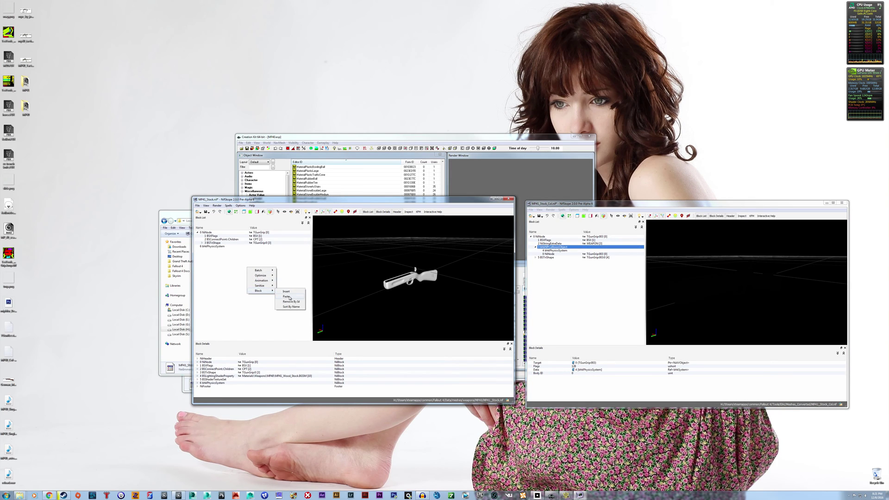
pyautogui.click(291, 301)
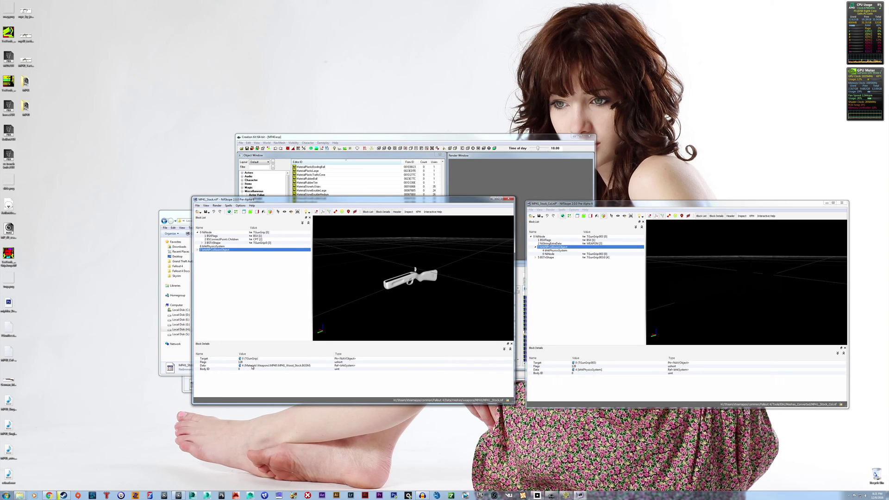
pyautogui.doubleClick(252, 366)
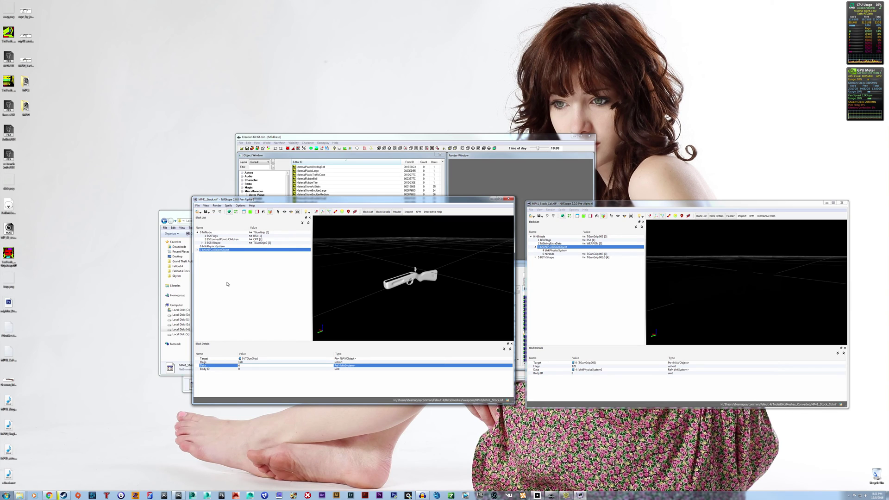
pyautogui.press('Return')
# Set the Collision Object of the root NiNode in MP41_Stock.nif to block 7, the bhkNPCollisionObject
pyautogui.click(207, 232)
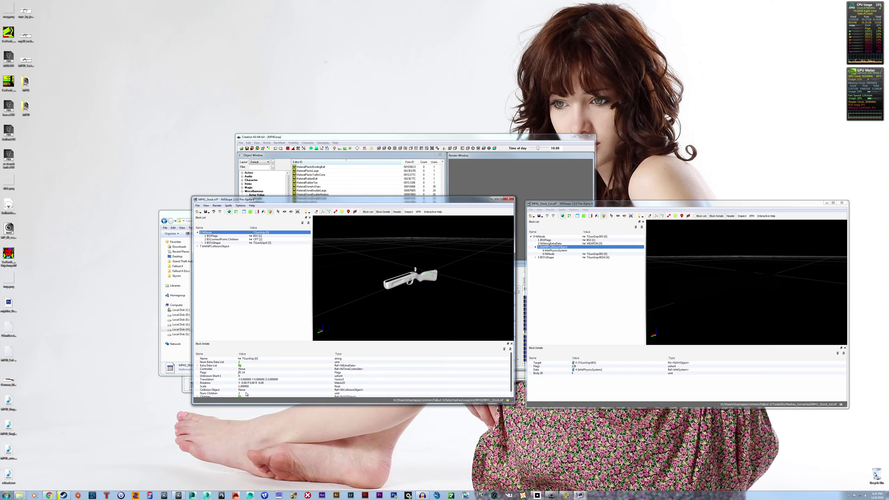
pyautogui.doubleClick(245, 390)
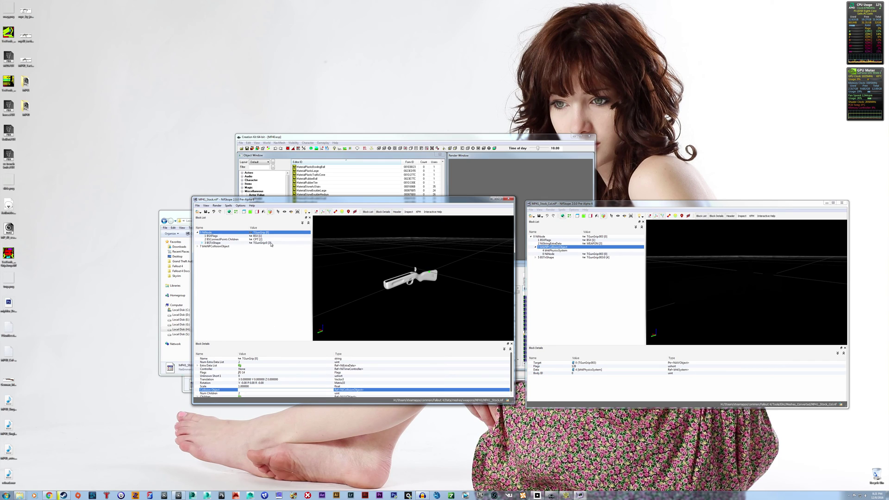
pyautogui.press('Return')
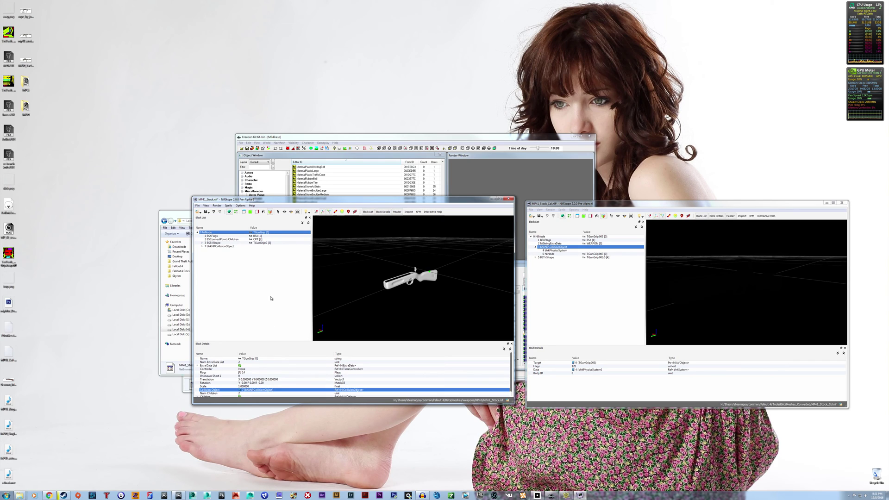
pyautogui.click(217, 246)
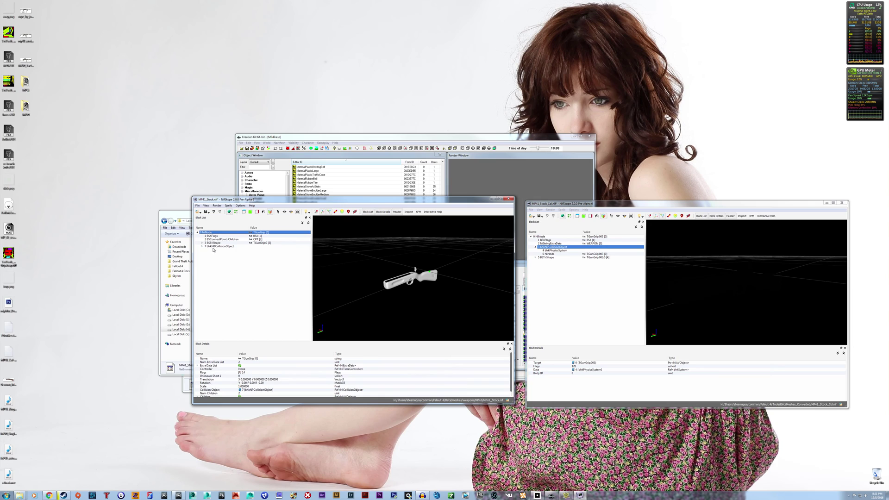
pyautogui.click(210, 233)
# Save the modified MP41_Stock.nif and launch Fallout 4 from the Steam library
pyautogui.click(197, 205)
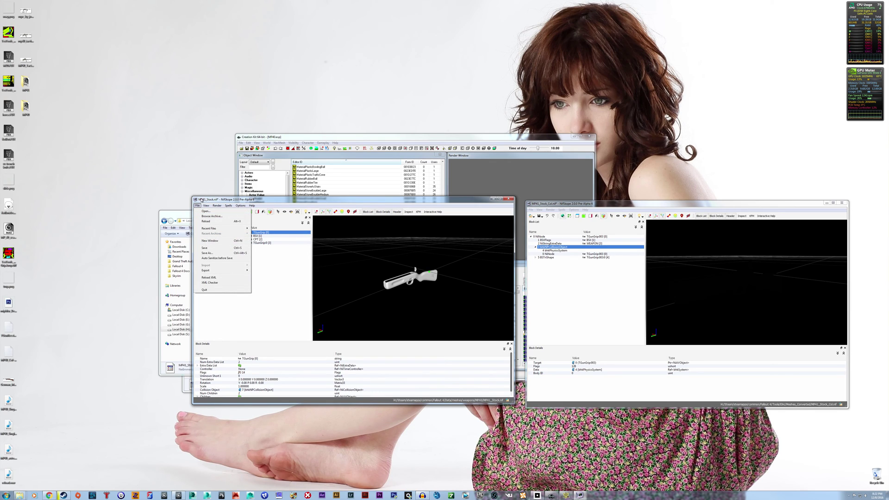
pyautogui.click(349, 250)
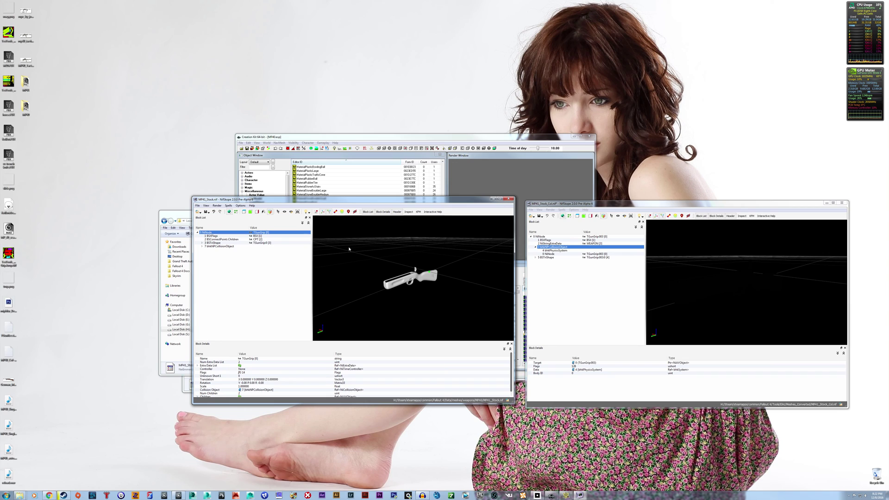
pyautogui.hotkey('ctrl', 's')
pyautogui.click(64, 496)
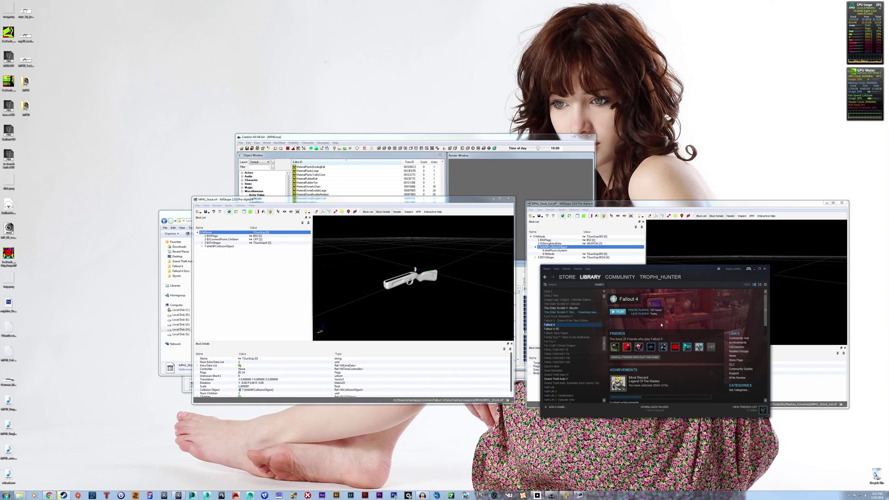
pyautogui.click(617, 311)
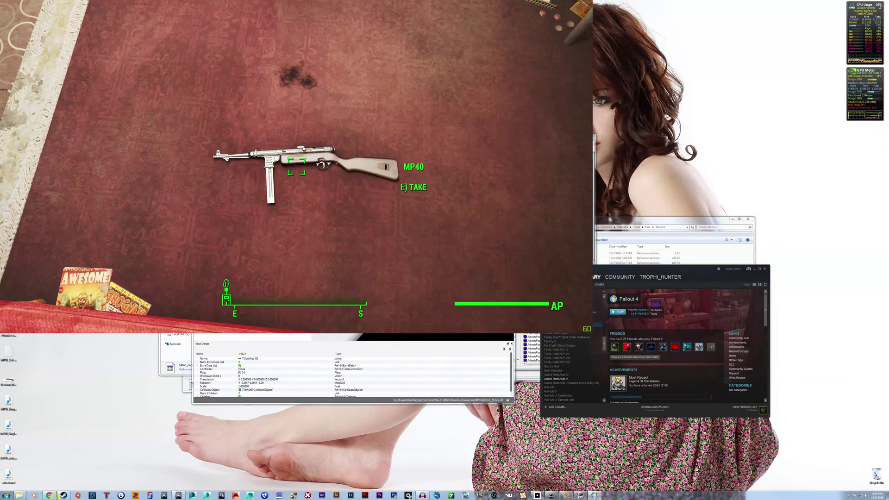
# Repeatedly grab, carry and drop the MP40 in the game to test how its collision behaves on the floor
pyautogui.press('e')
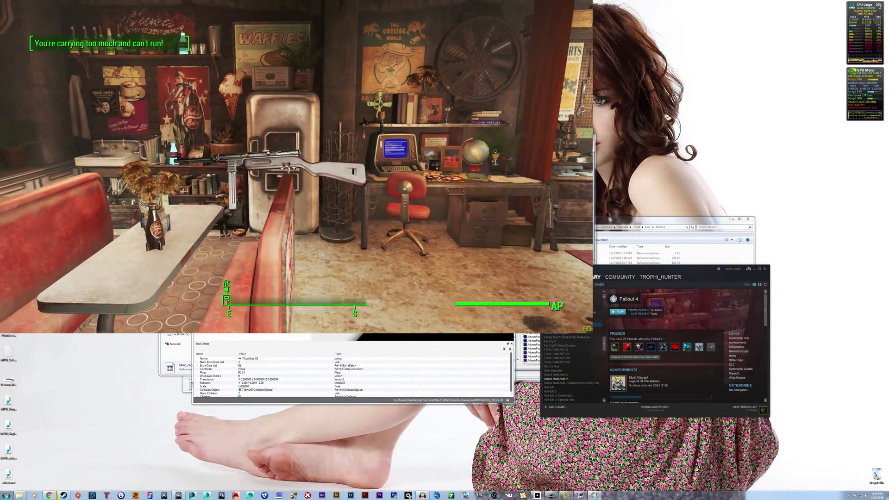
pyautogui.press('w')
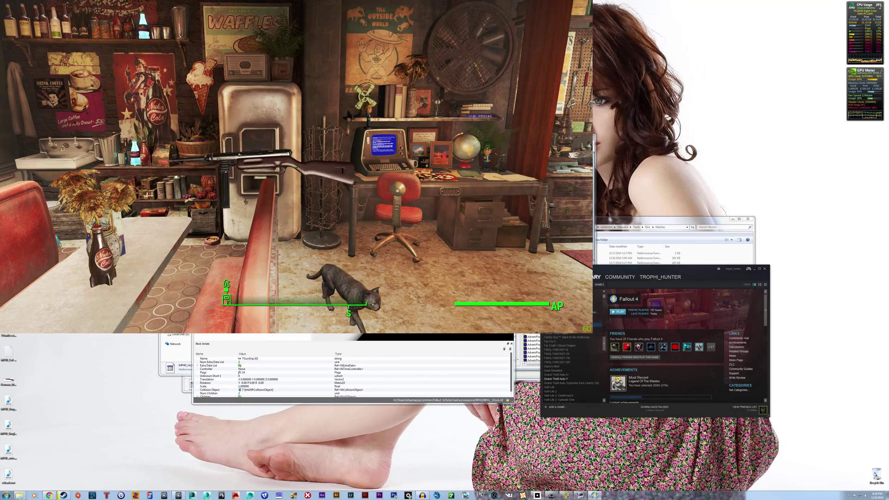
pyautogui.press('e')
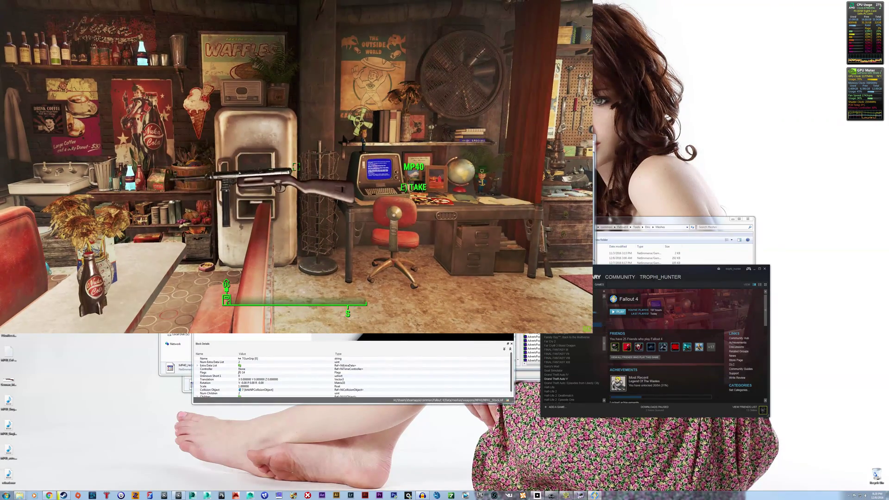
pyautogui.press('e')
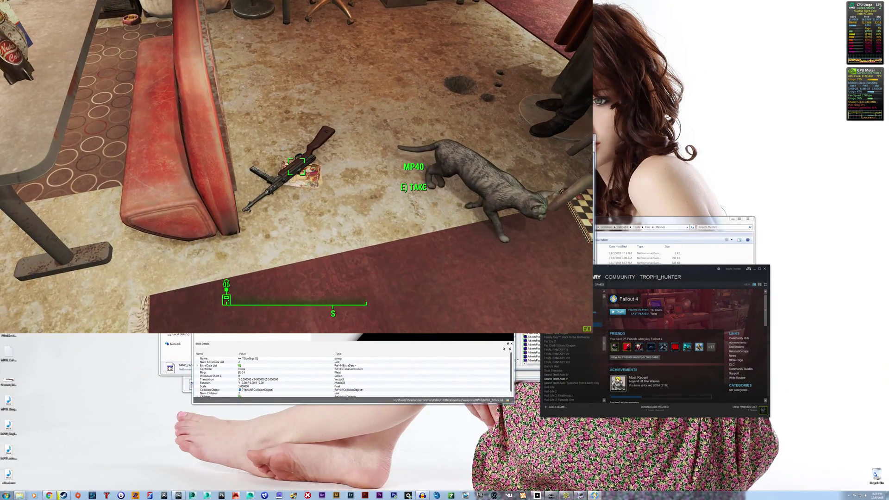
pyautogui.press('e')
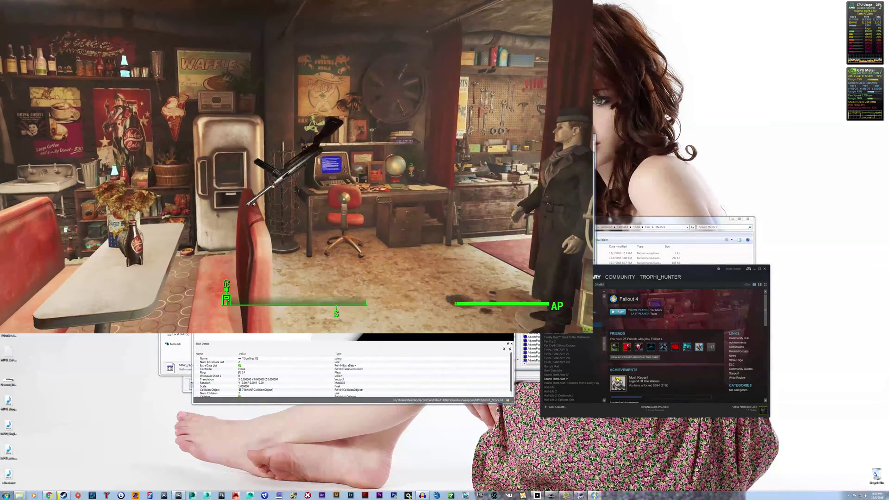
pyautogui.press('e')
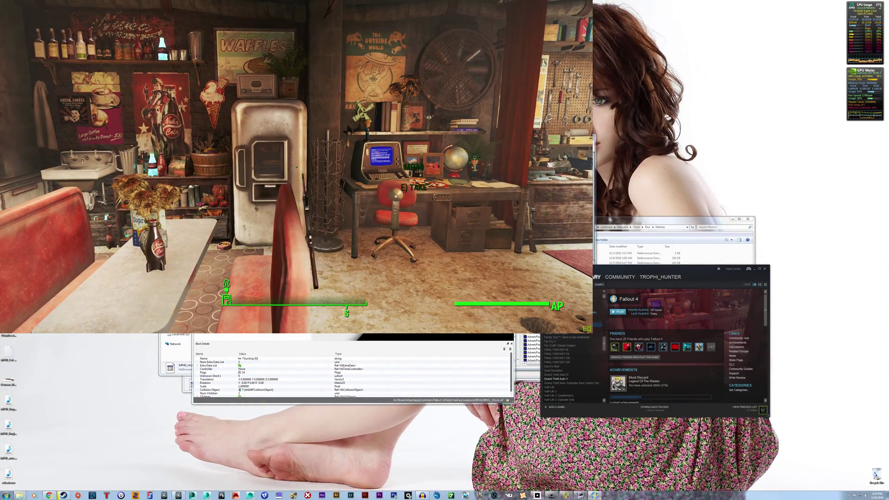
pyautogui.press('w')
pyautogui.press('d')
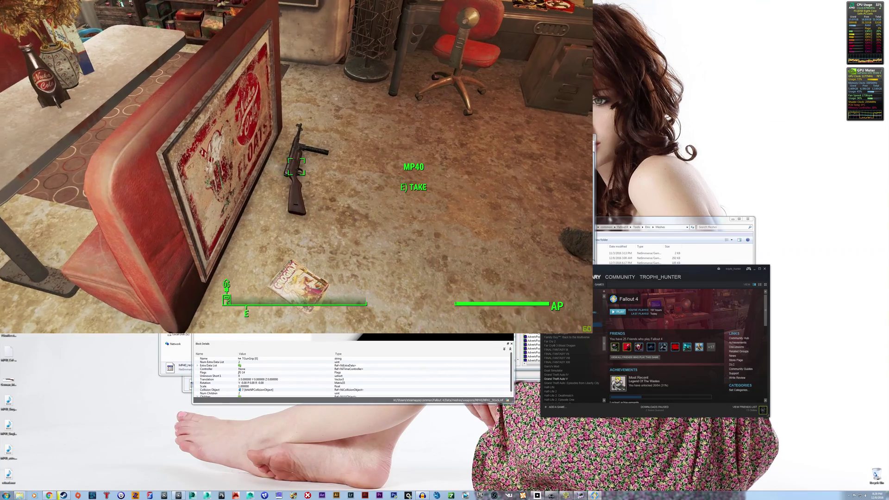
pyautogui.press('e')
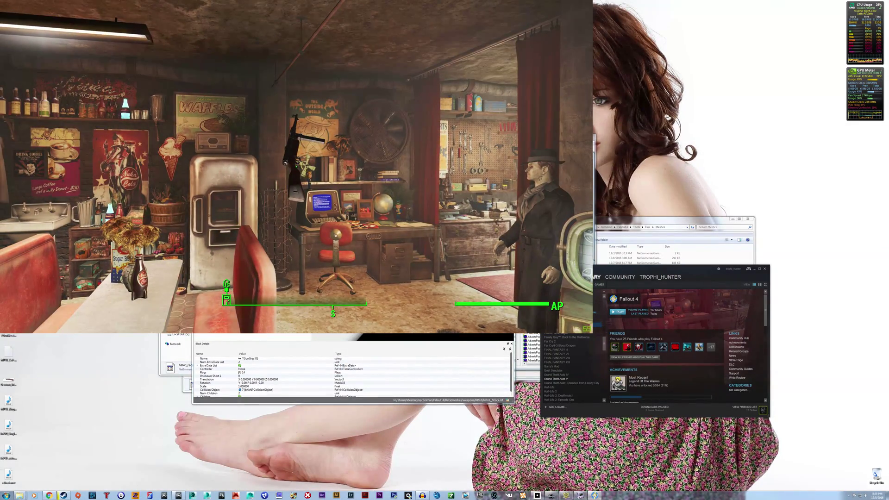